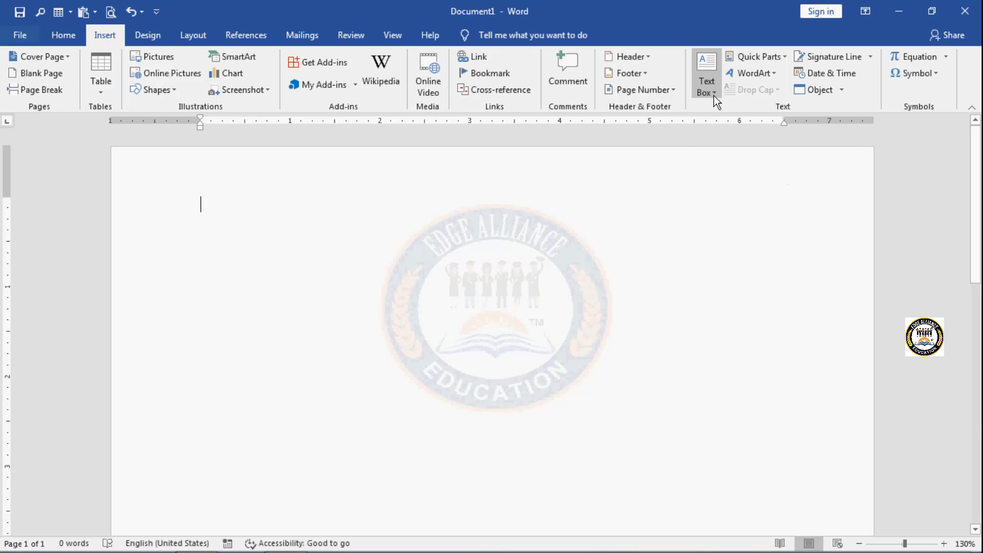
Step: Look through the built-in text box designs and the Quick Parts options
{"action": "left_click", "coordinate": [714, 95]}
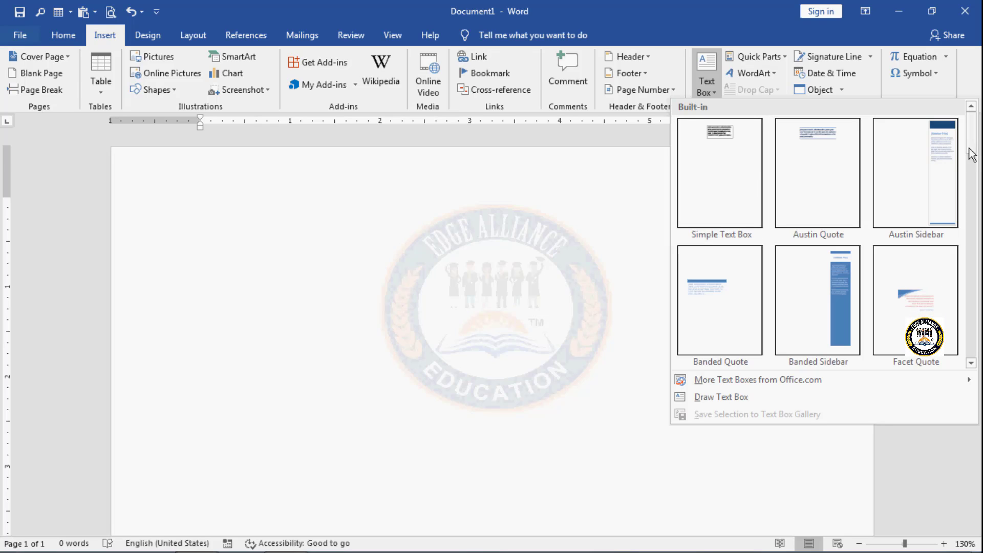
{"action": "left_click_drag", "start_coordinate": [968, 148], "coordinate": [967, 214]}
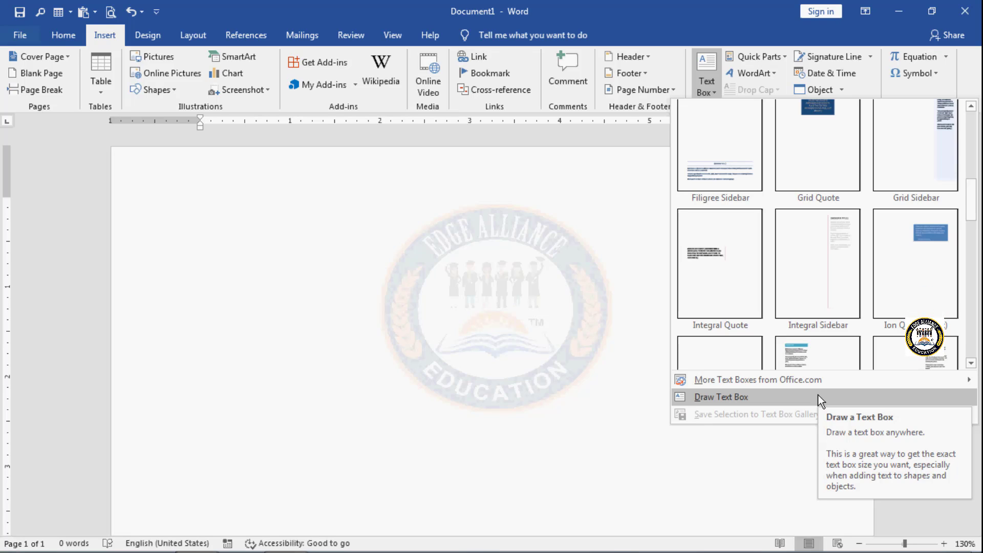
{"action": "mouse_move", "coordinate": [796, 386]}
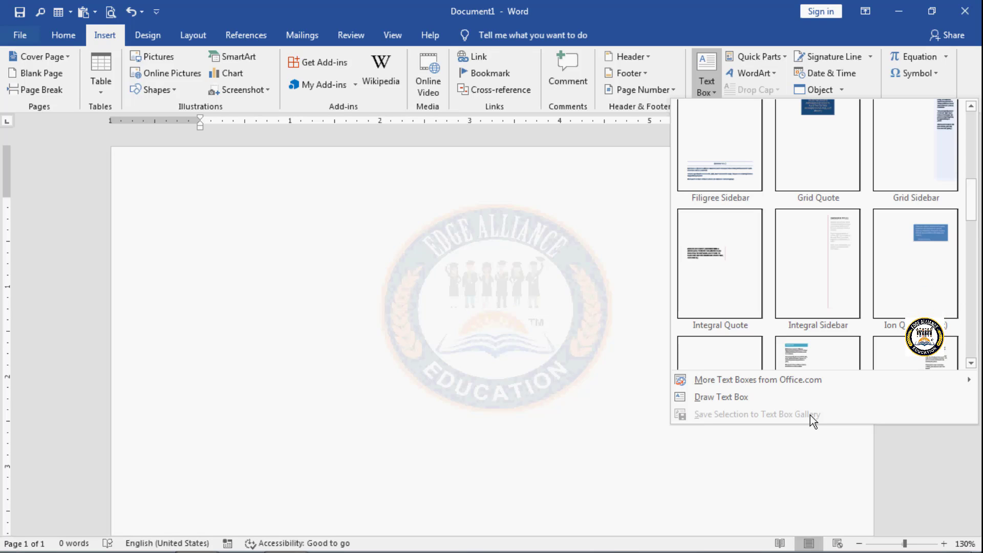
{"action": "left_click", "coordinate": [812, 441]}
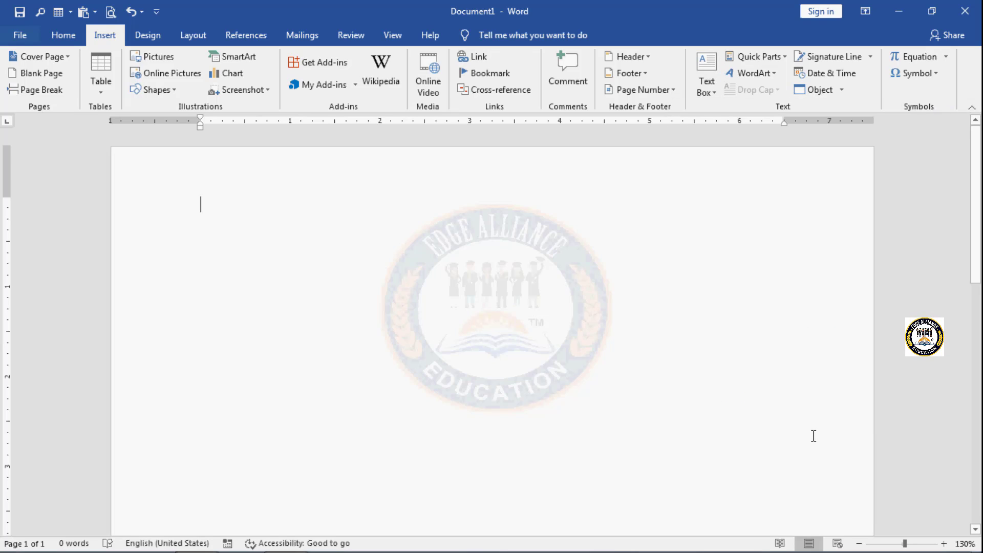
{"action": "left_click", "coordinate": [785, 58]}
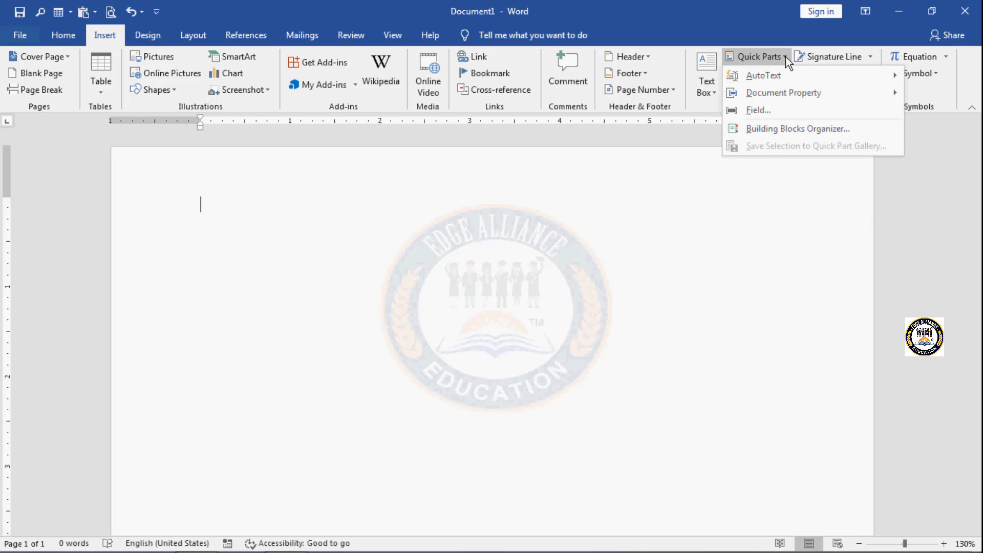
{"action": "mouse_move", "coordinate": [788, 80]}
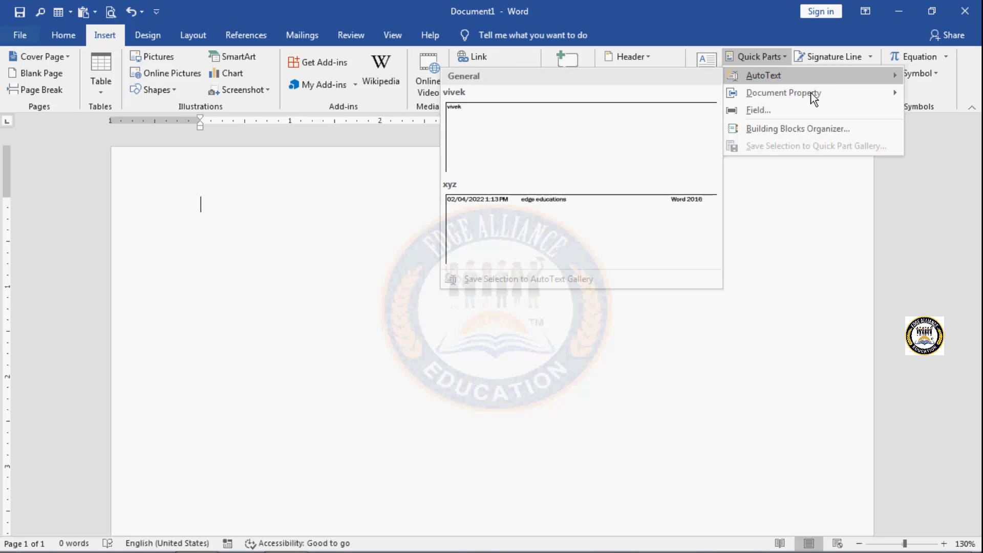
{"action": "mouse_move", "coordinate": [813, 101]}
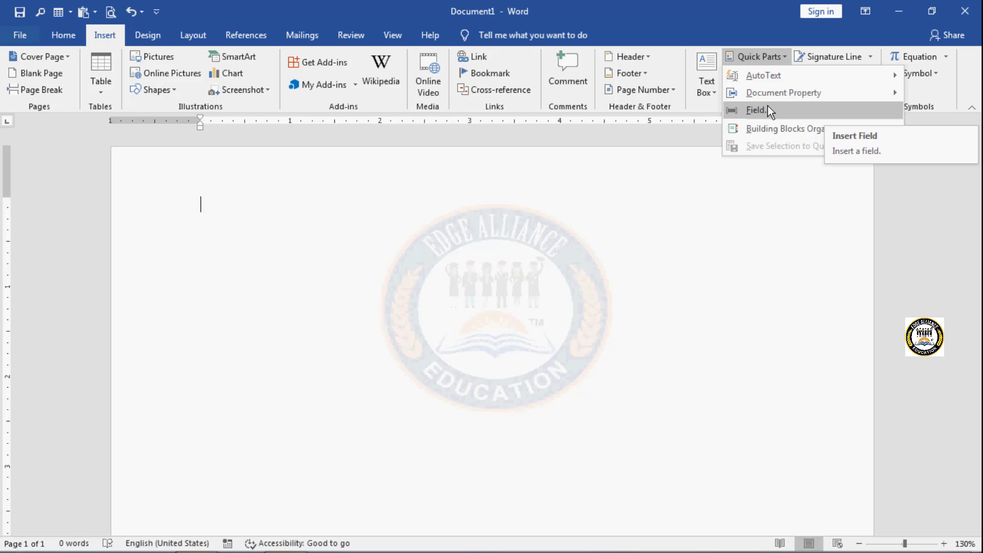
{"action": "left_click", "coordinate": [284, 194]}
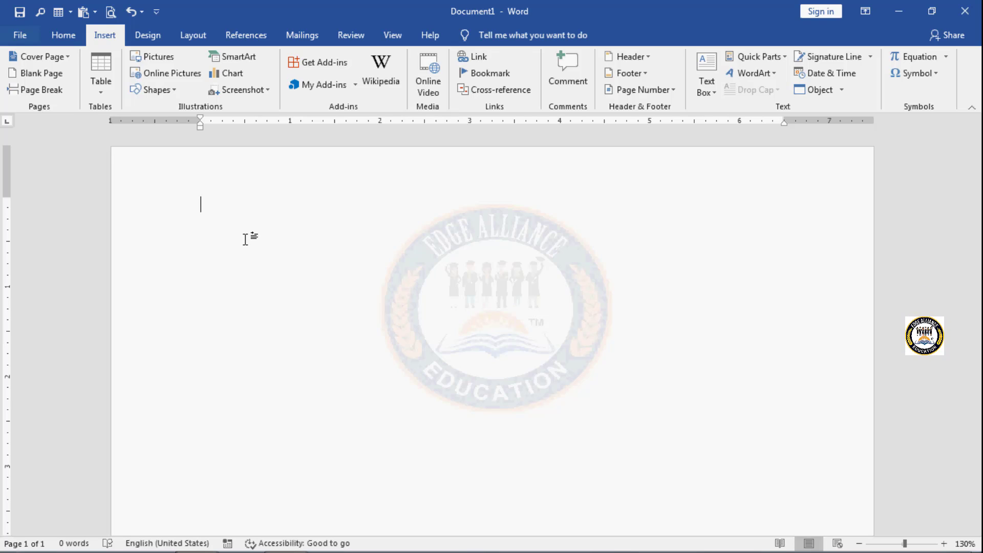
Step: Enter the expression 78+89+96= on the first line of the document
{"action": "type", "text": "78+"}
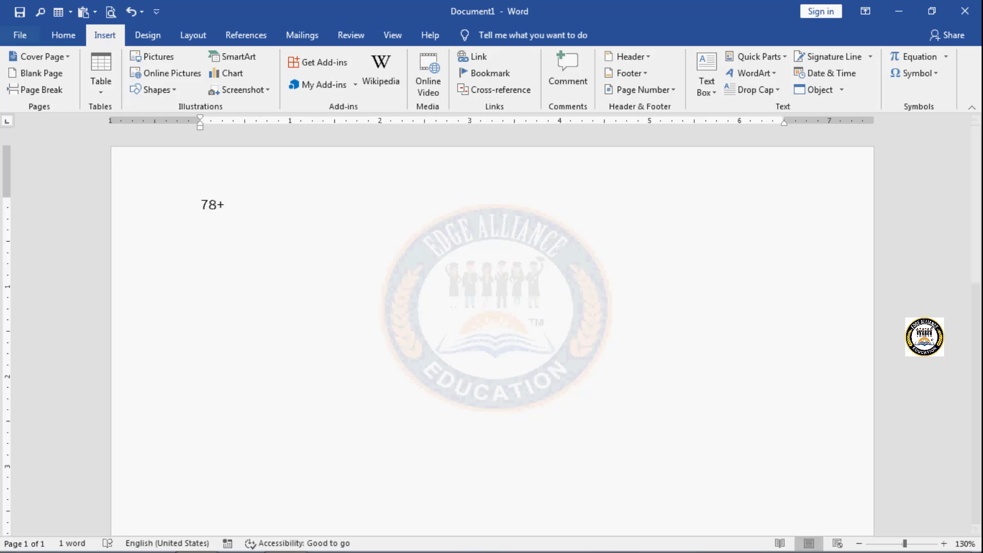
{"action": "type", "text": "89+96"}
{"action": "type", "text": "="}
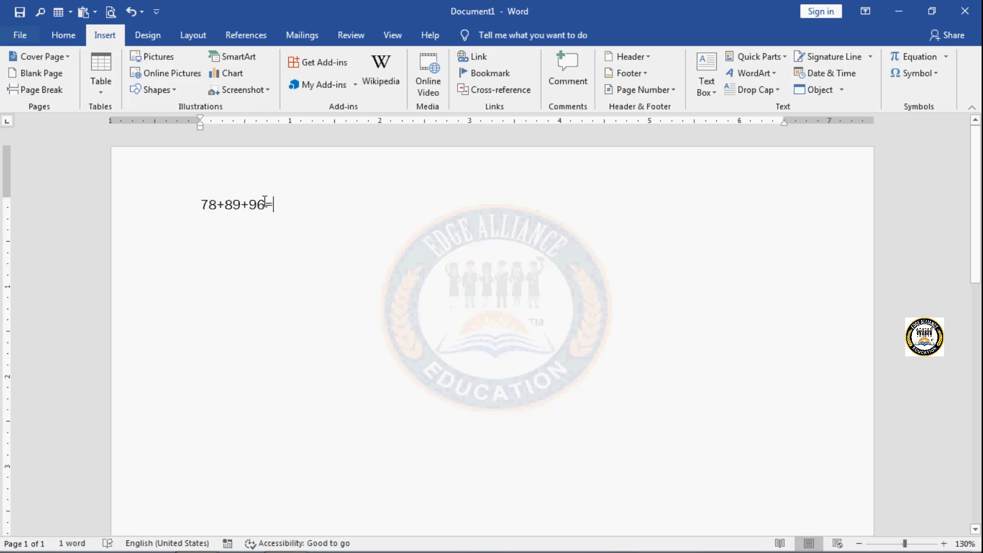
Step: Replace the text 78+89+96 before the equals sign with a Formula field calculating =78+89+96
{"action": "left_click_drag", "start_coordinate": [264, 204], "coordinate": [180, 206]}
{"action": "key", "text": "ctrl+c"}
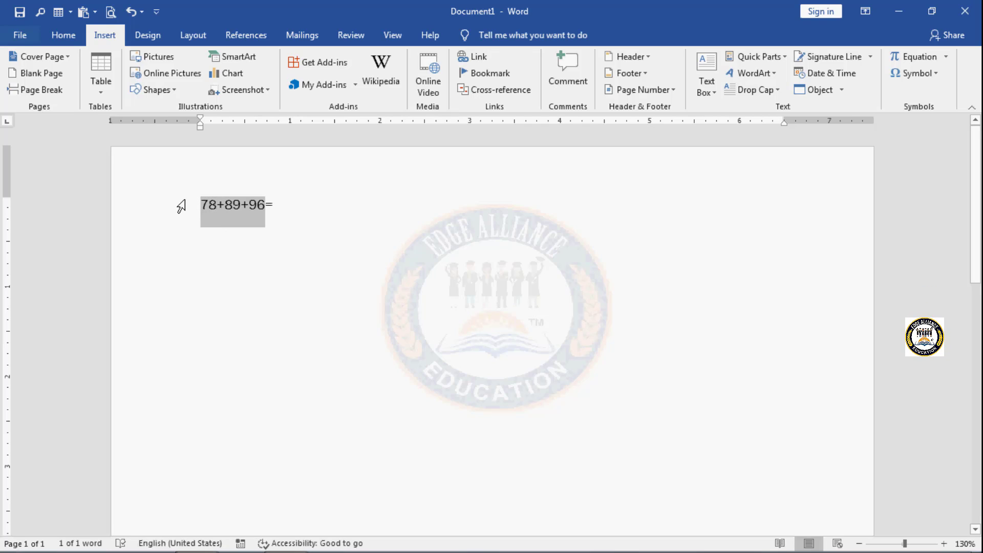
{"action": "left_click", "coordinate": [785, 57]}
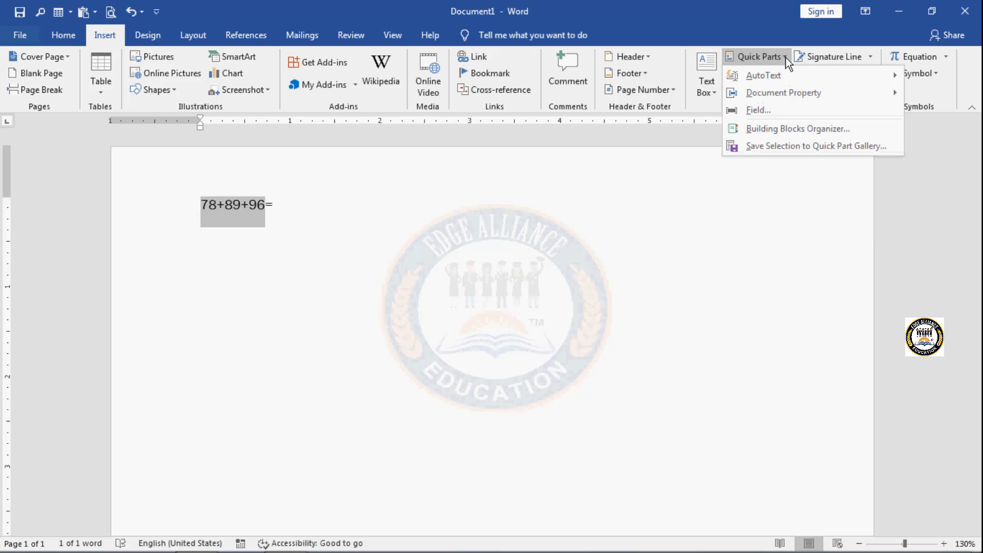
{"action": "left_click", "coordinate": [782, 111]}
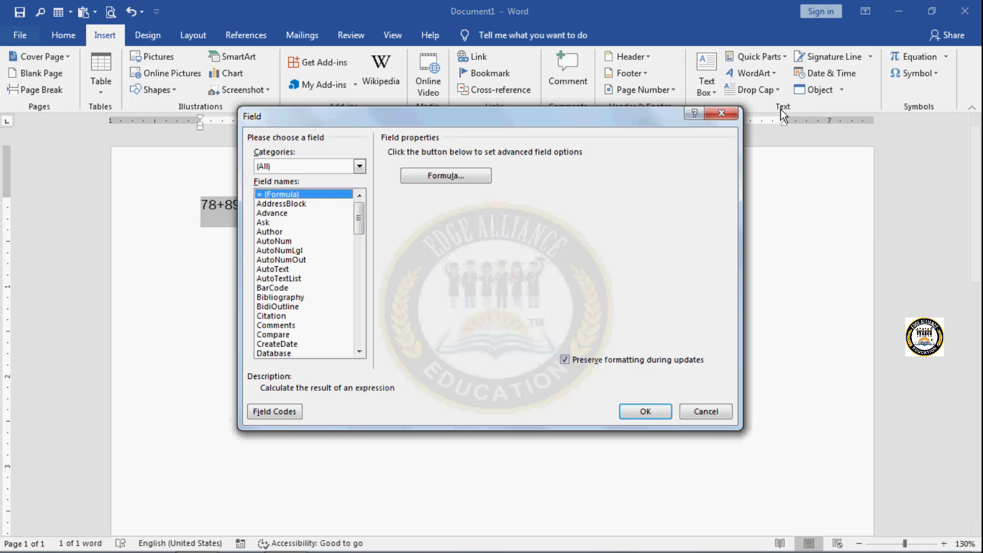
{"action": "left_click", "coordinate": [481, 179]}
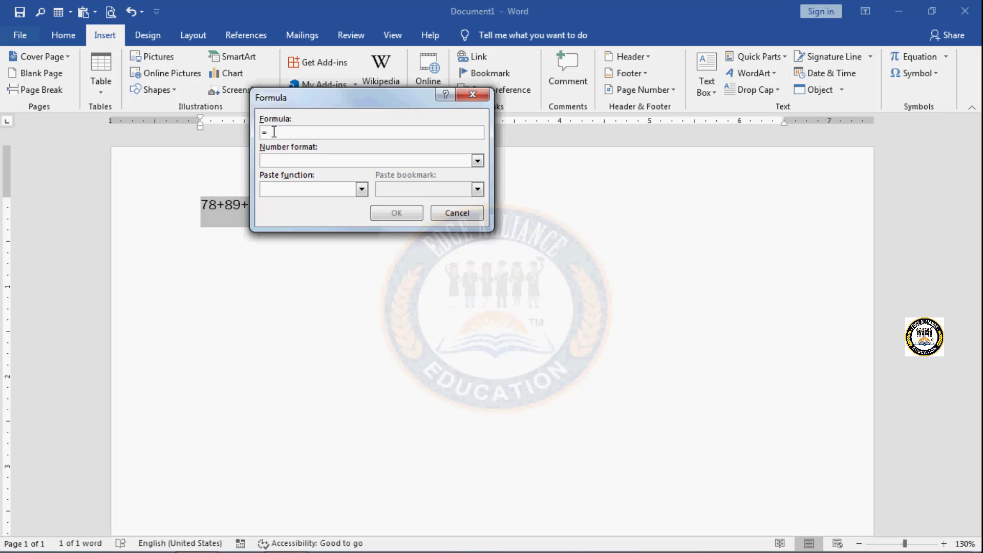
{"action": "key", "text": "ctrl+v"}
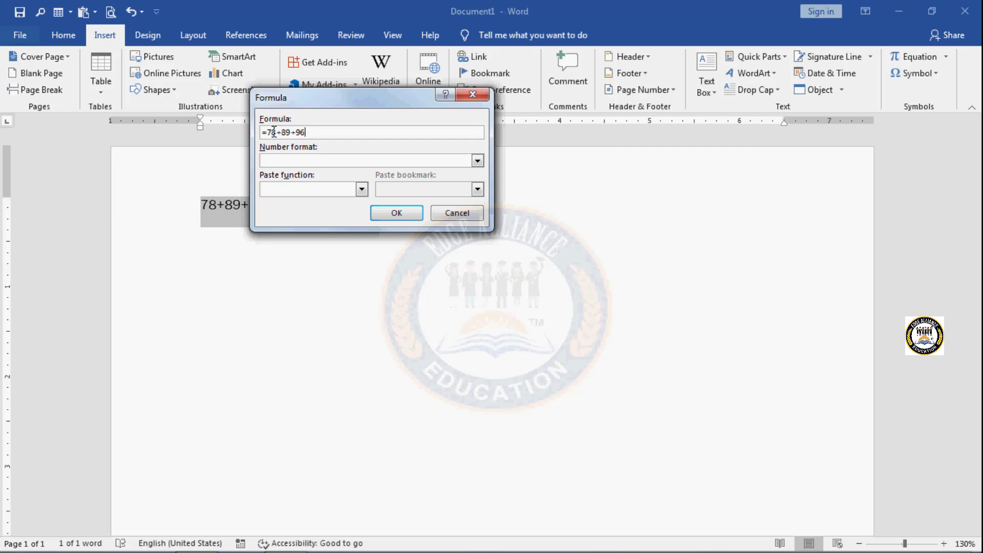
{"action": "left_click", "coordinate": [387, 212]}
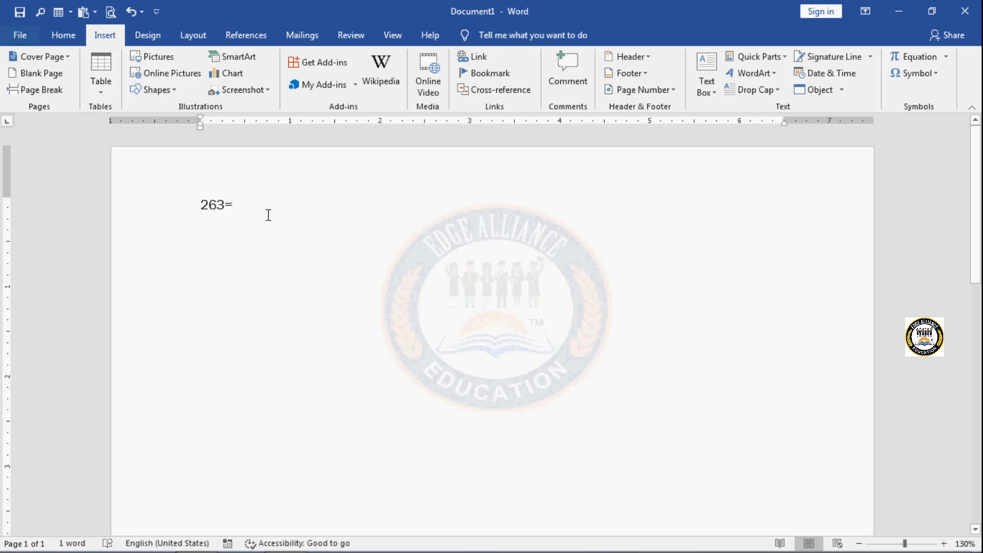
Step: Add the expression 100-50= on a new line below the first calculation
{"action": "left_click", "coordinate": [283, 207]}
{"action": "key", "text": "Return"}
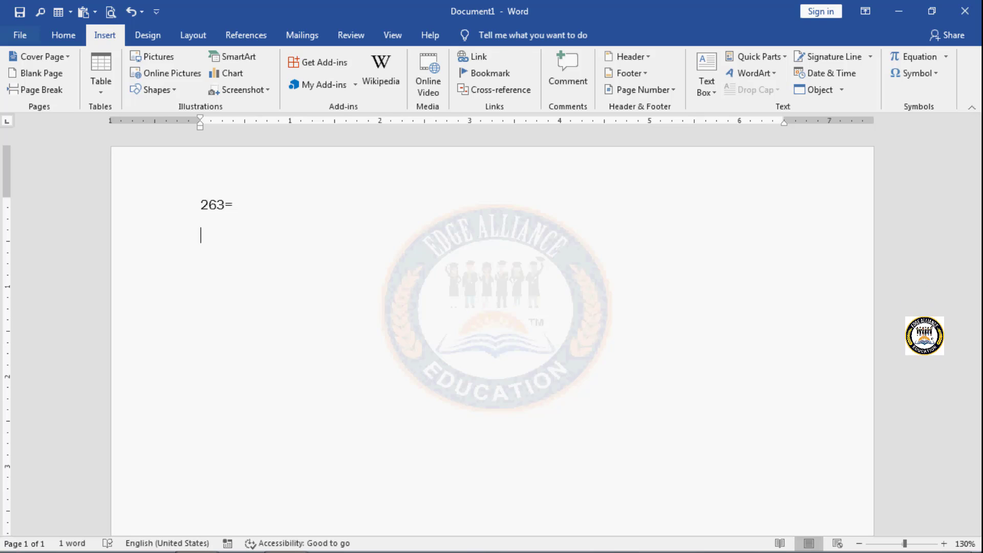
{"action": "type", "text": "1"}
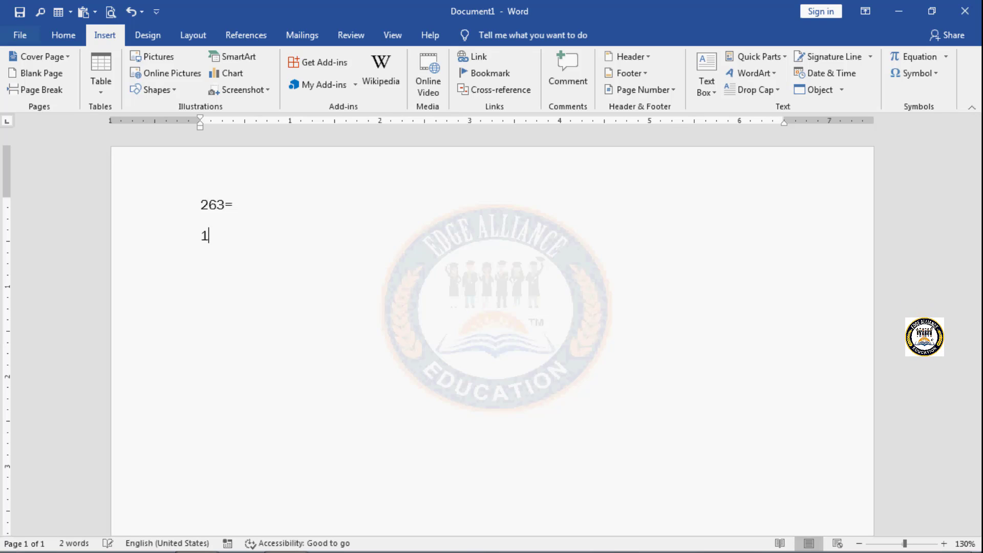
{"action": "type", "text": "00-50"}
{"action": "type", "text": "="}
Step: Insert a Formula field calculating =100-50 after the equals sign of the second line, and start a new line
{"action": "left_click_drag", "start_coordinate": [246, 233], "coordinate": [169, 237]}
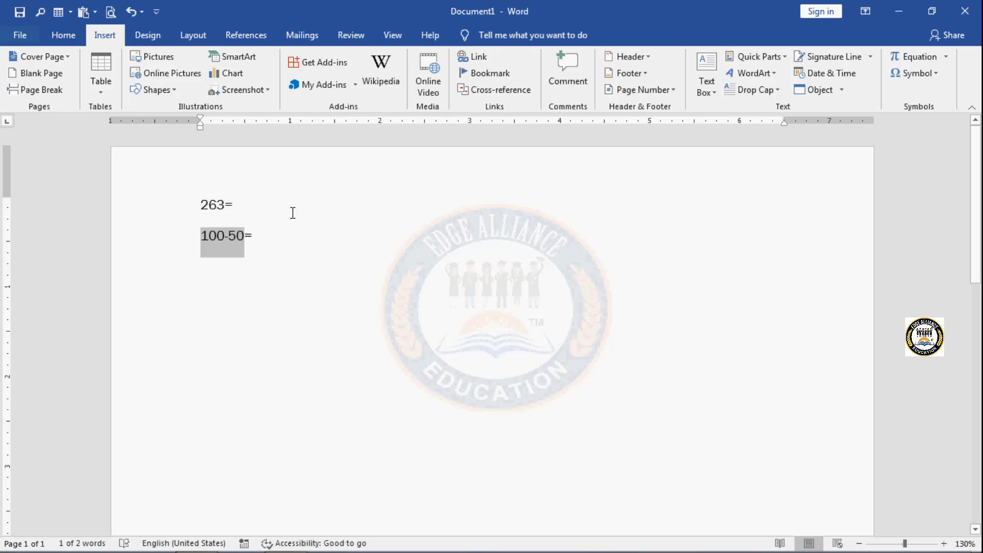
{"action": "left_click", "coordinate": [270, 238]}
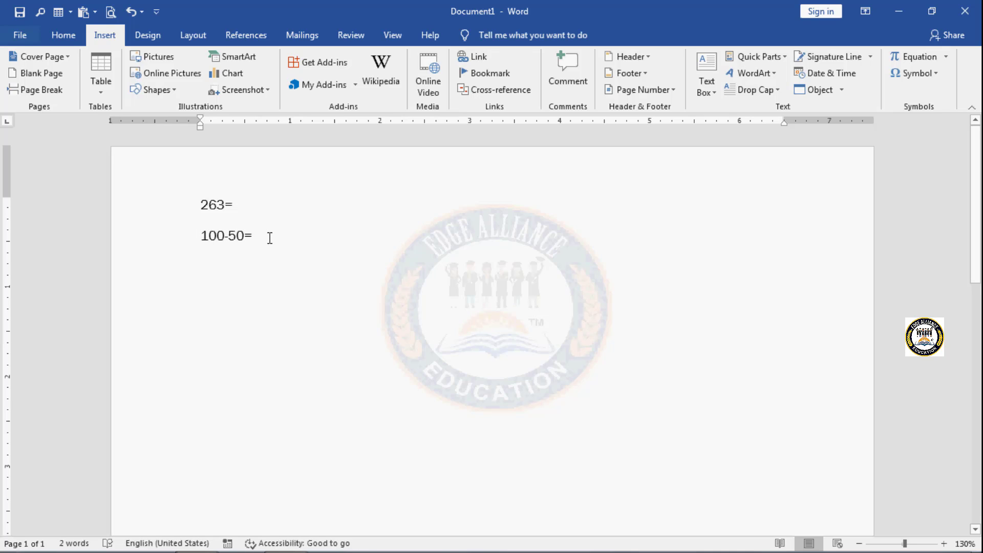
{"action": "left_click", "coordinate": [786, 56]}
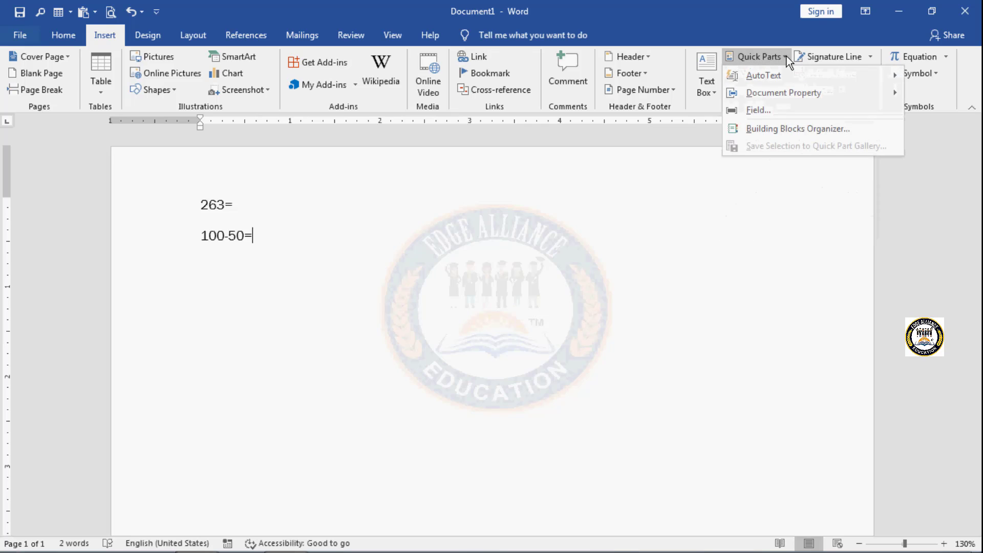
{"action": "left_click", "coordinate": [780, 109]}
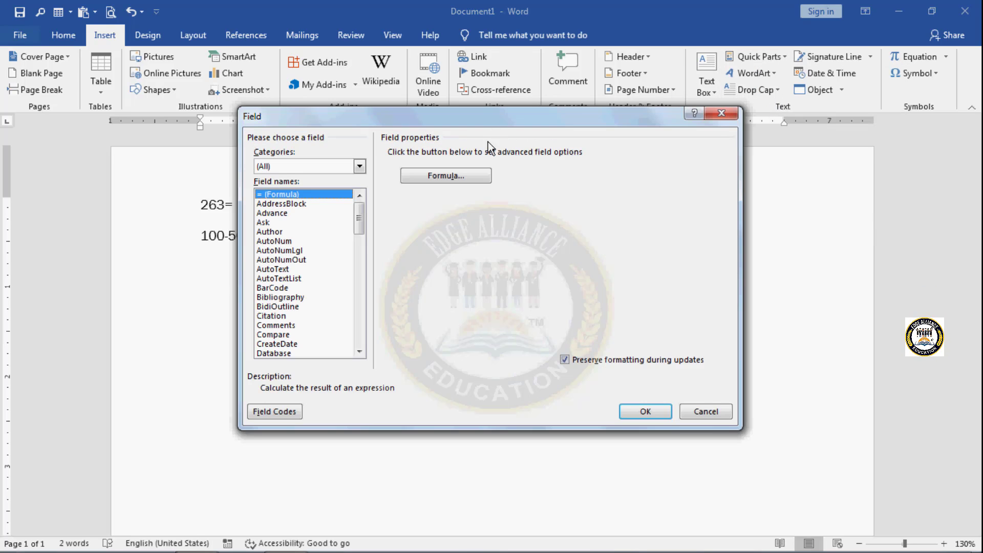
{"action": "left_click", "coordinate": [469, 177]}
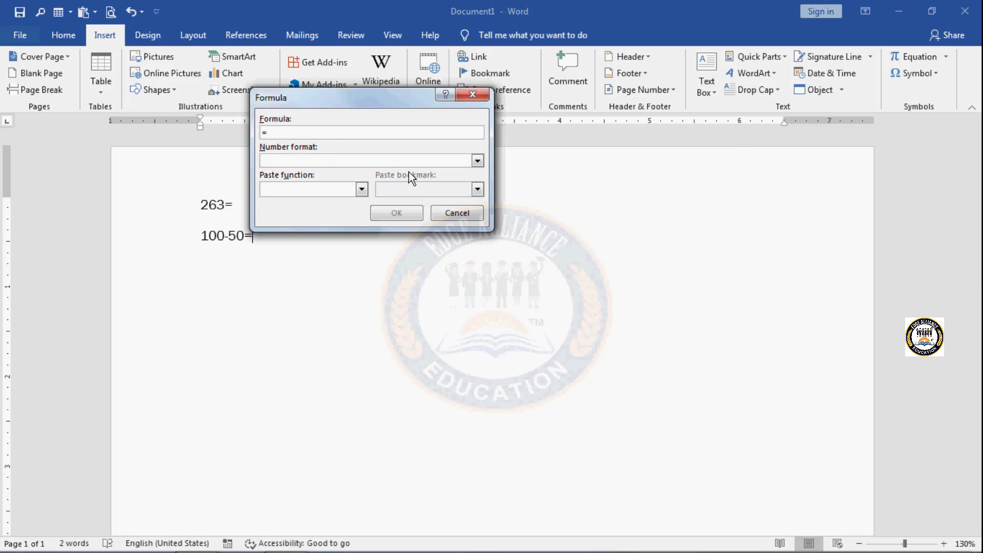
{"action": "type", "text": "100-50"}
{"action": "left_click", "coordinate": [377, 212]}
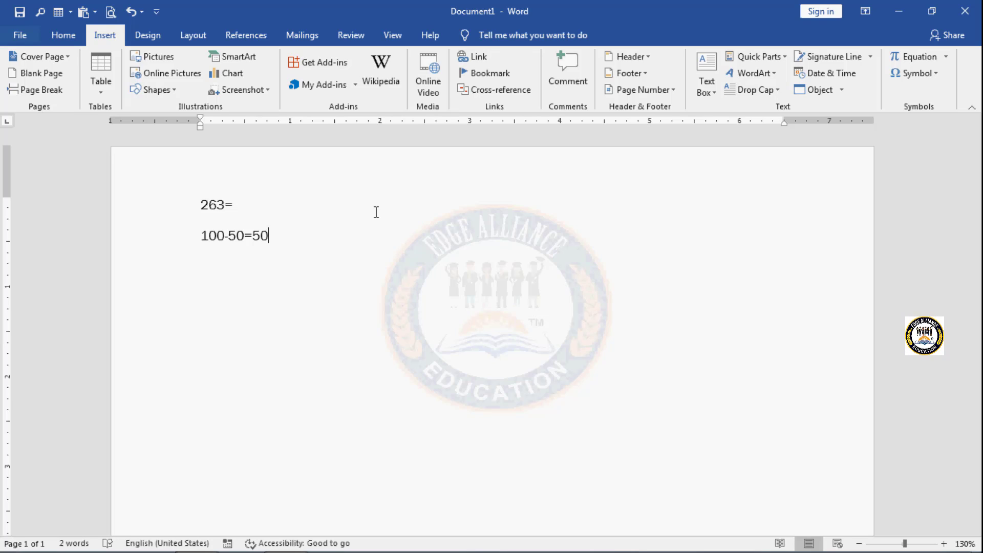
{"action": "key", "text": "Return"}
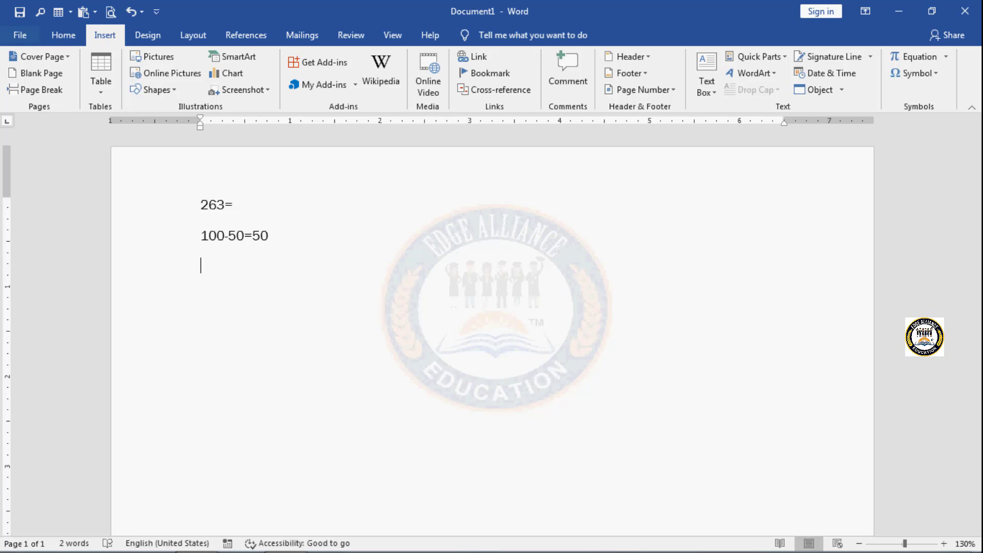
Step: Insert a Formula field calculating =78+96+89+74 on the empty third line
{"action": "left_click", "coordinate": [785, 57]}
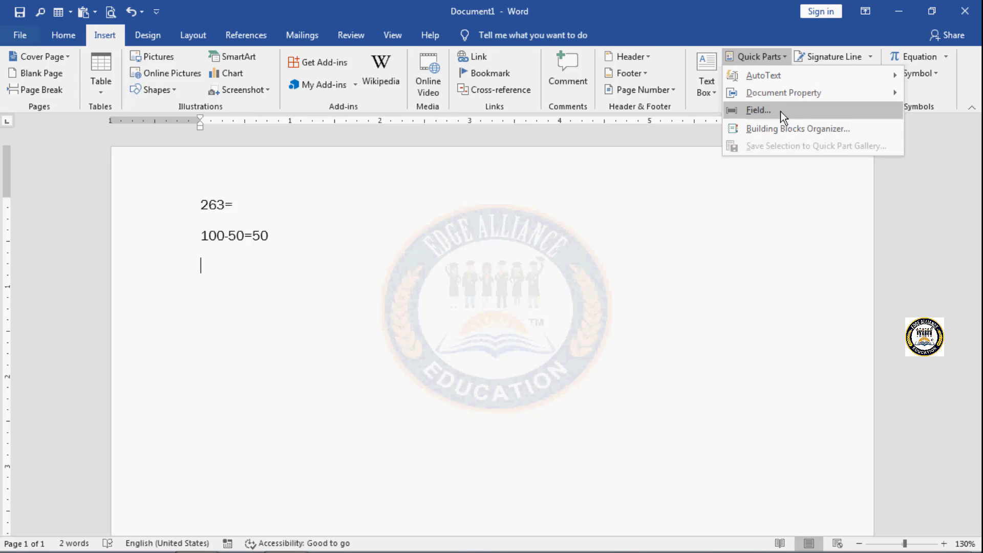
{"action": "left_click", "coordinate": [781, 114]}
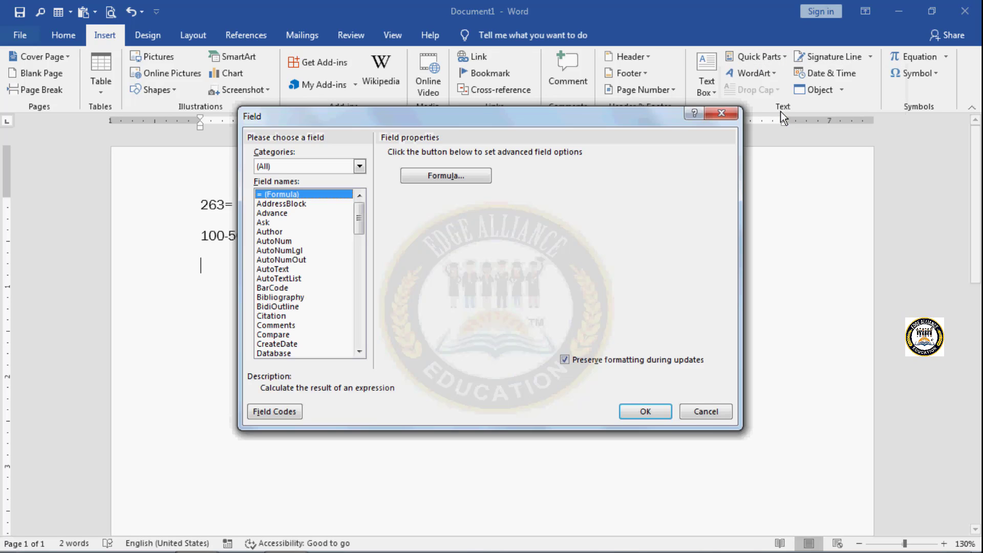
{"action": "left_click", "coordinate": [471, 176]}
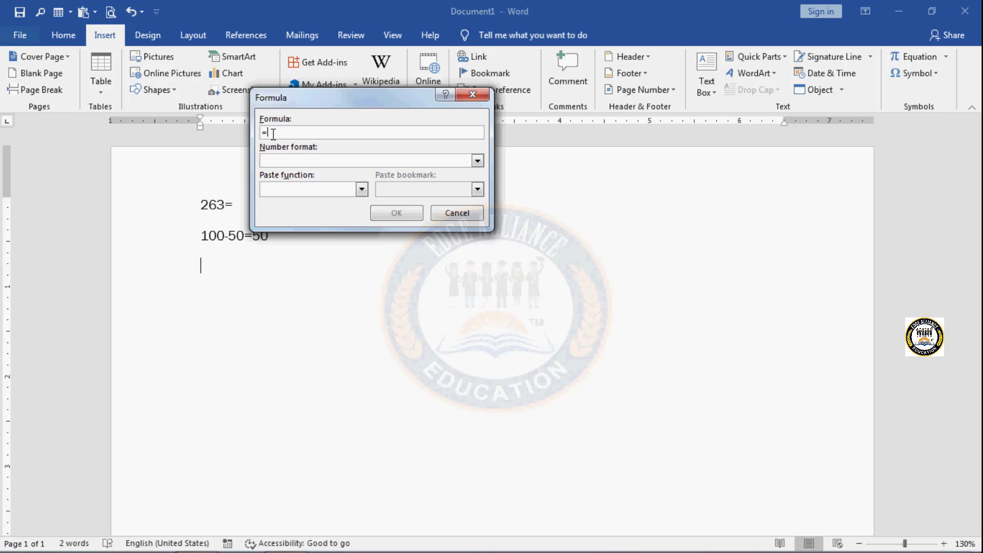
{"action": "type", "text": "78+96"}
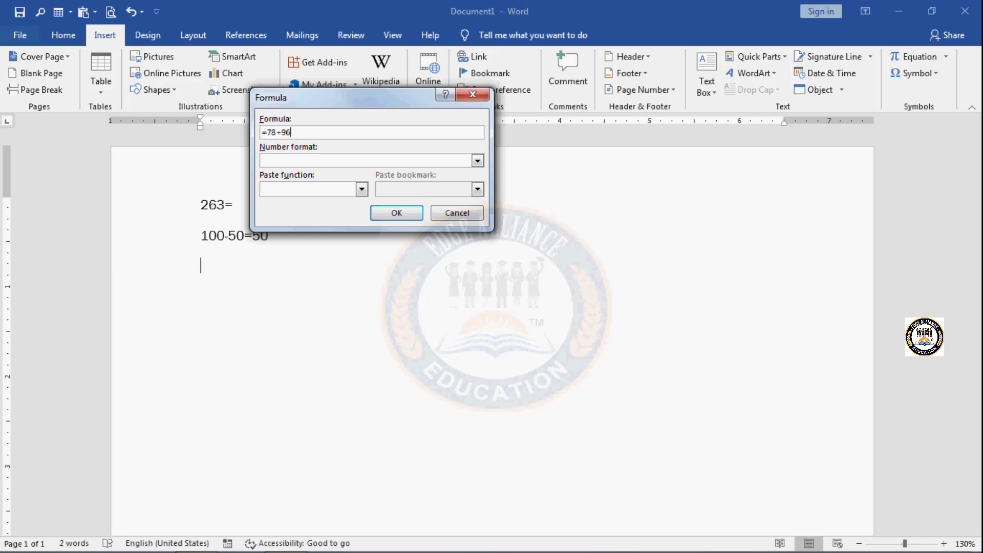
{"action": "type", "text": "+89+74"}
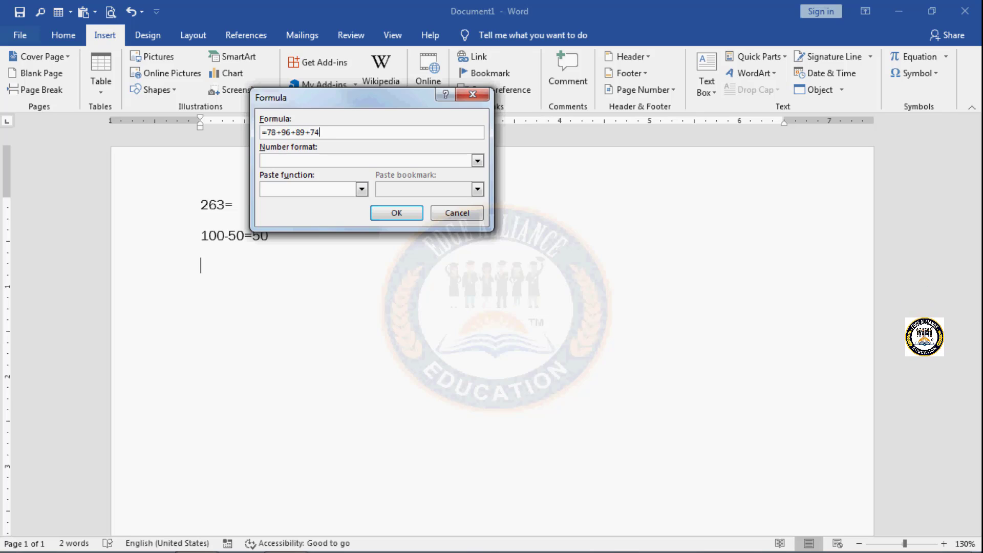
{"action": "key", "text": "Return"}
Step: Delete the formula field and any stray digit from the third line
{"action": "type", "text": "8"}
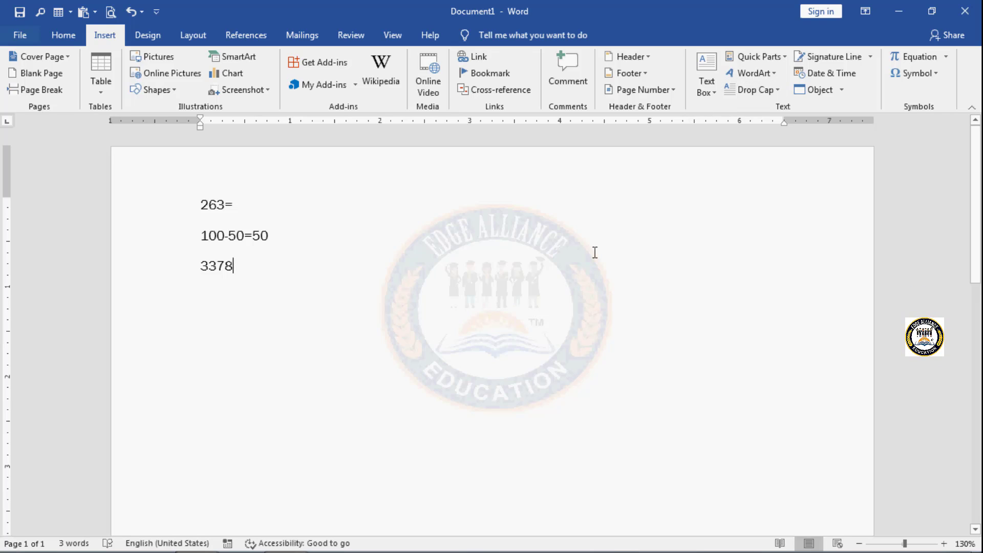
{"action": "key", "text": "BackSpace"}
{"action": "key", "text": "shift+Home"}
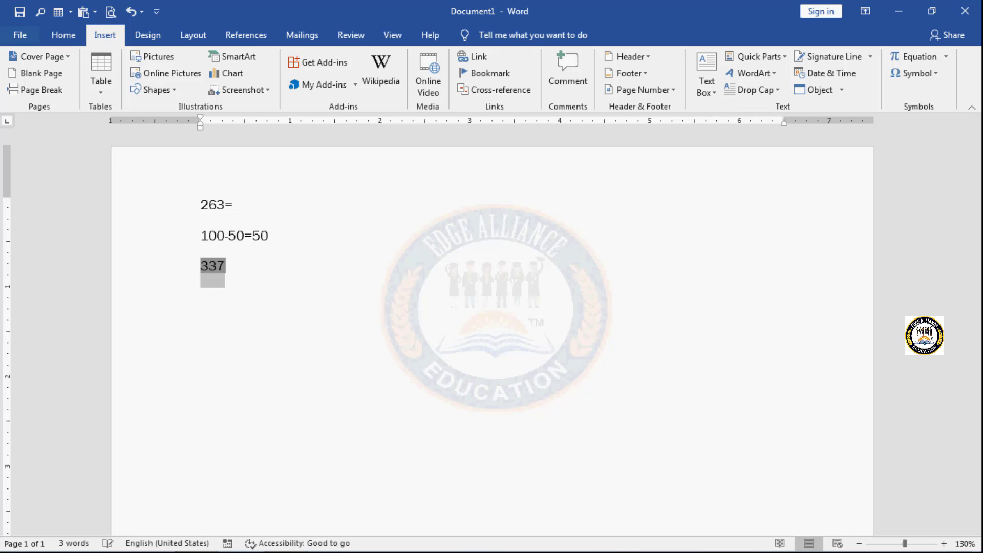
{"action": "key", "text": "BackSpace"}
{"action": "key", "text": "BackSpace"}
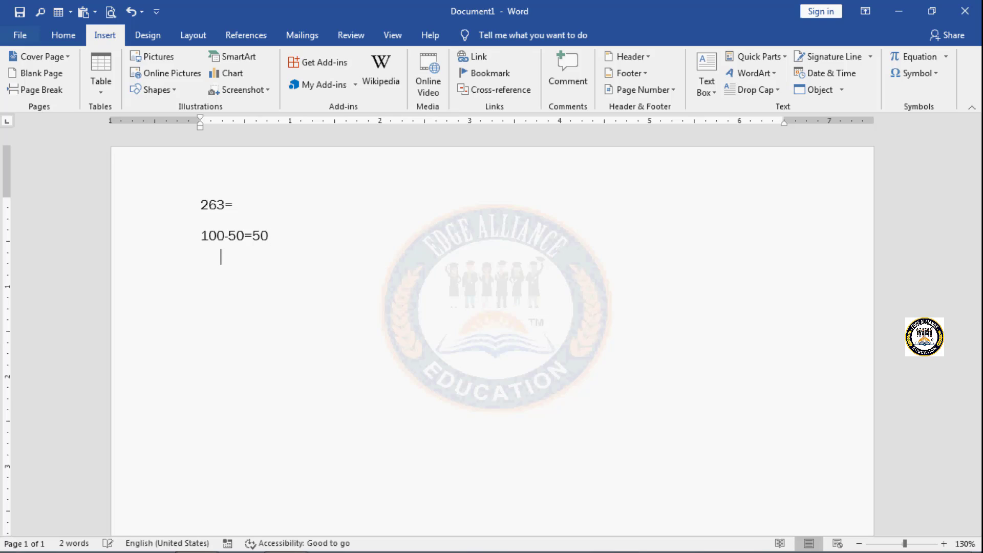
{"action": "key", "text": "BackSpace"}
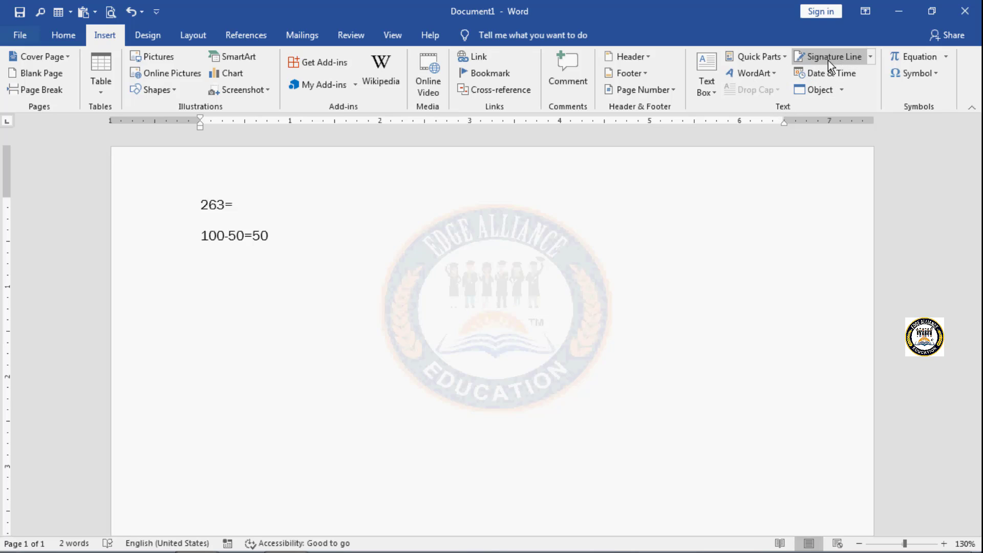
Step: Insert a Formula field calculating =78+96+75+96 on the empty third line and start a new line below it
{"action": "left_click", "coordinate": [784, 56]}
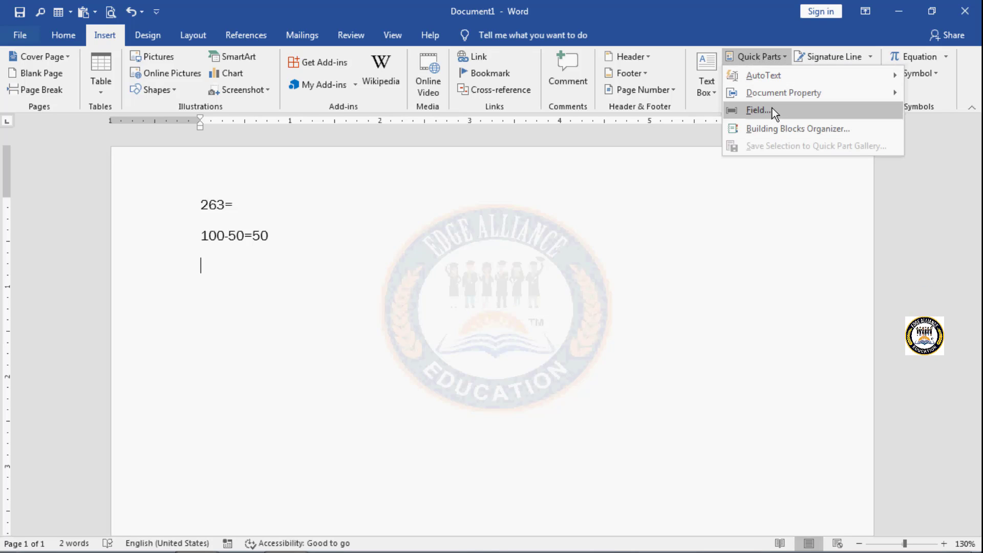
{"action": "left_click", "coordinate": [770, 108]}
{"action": "left_click", "coordinate": [438, 176]}
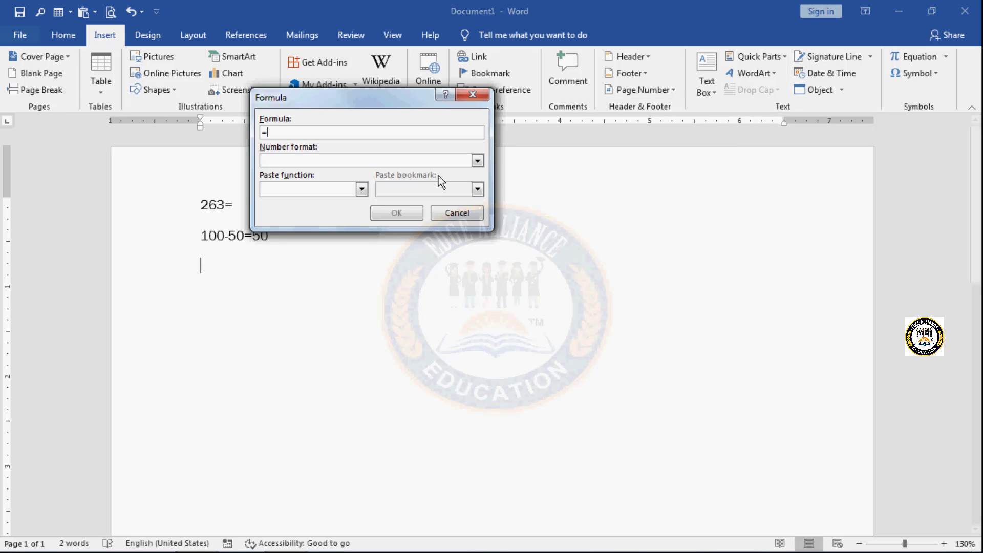
{"action": "left_click", "coordinate": [281, 132]}
{"action": "type", "text": "78"}
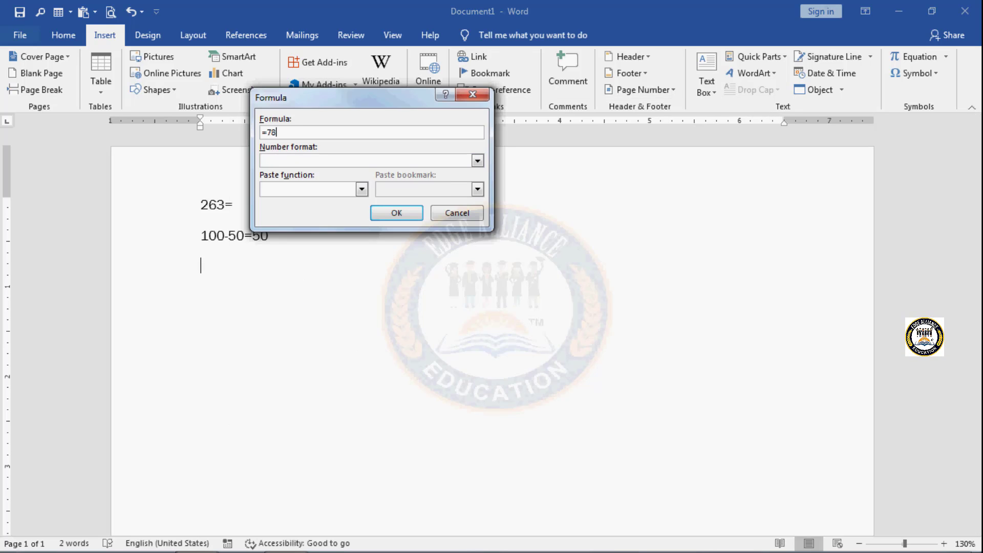
{"action": "type", "text": "+96+75+96"}
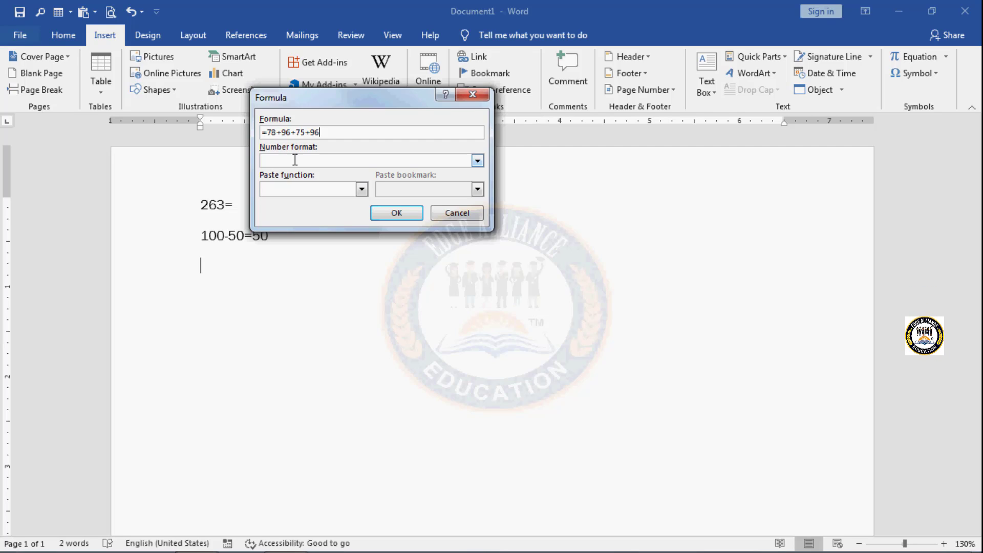
{"action": "left_click", "coordinate": [381, 214]}
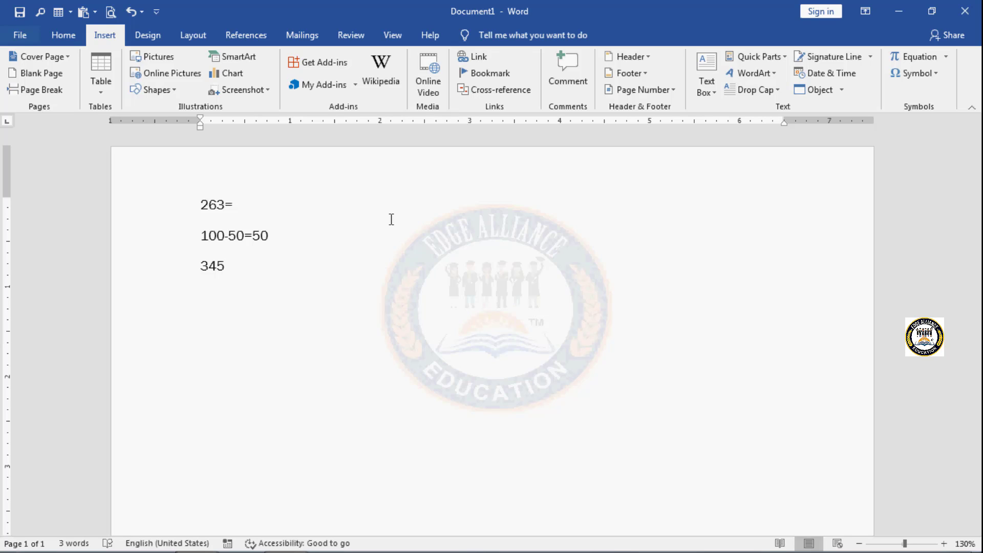
{"action": "key", "text": "Return"}
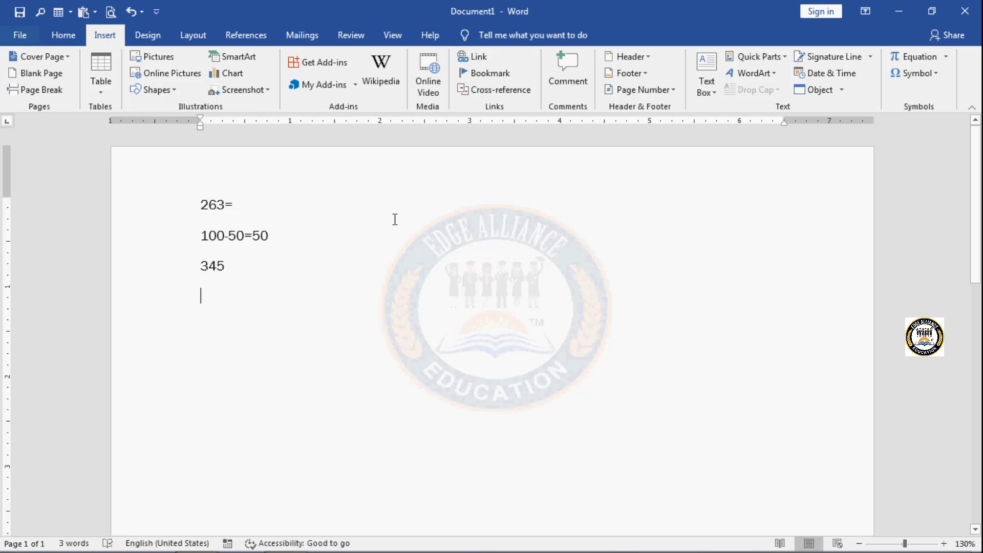
Step: Open the Building Blocks Organizer and preview several built-in cover pages, including Ion (Light), Grid and Facet
{"action": "left_click", "coordinate": [785, 53]}
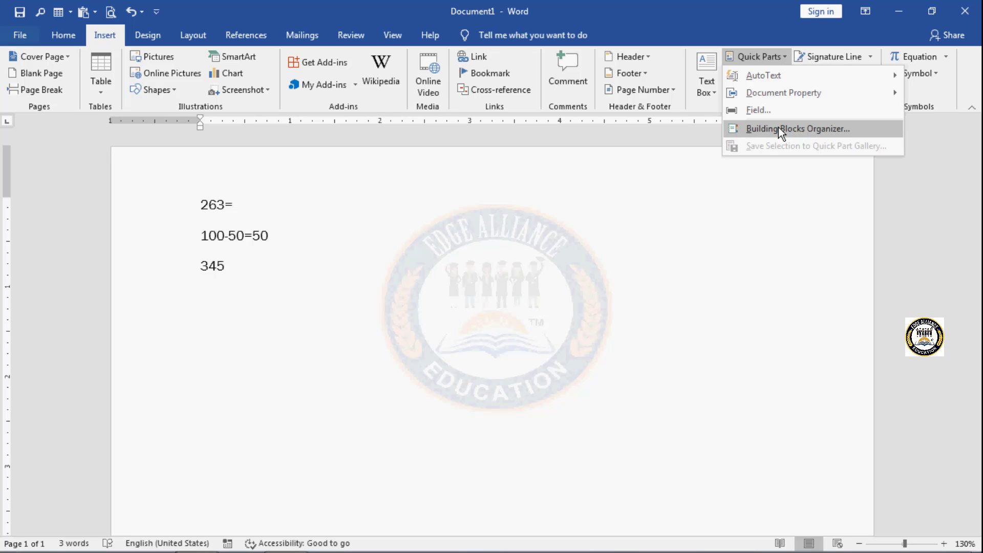
{"action": "left_click", "coordinate": [853, 129]}
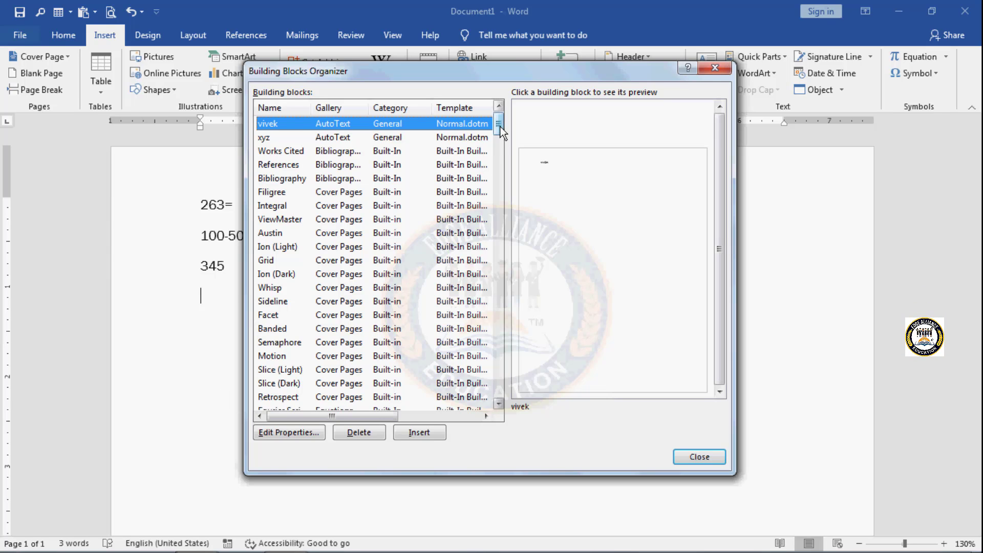
{"action": "mouse_move", "coordinate": [500, 128]}
{"action": "left_mouse_down"}
{"action": "mouse_move", "coordinate": [499, 136]}
{"action": "mouse_move", "coordinate": [500, 128]}
{"action": "left_mouse_up"}
{"action": "left_click", "coordinate": [328, 248]}
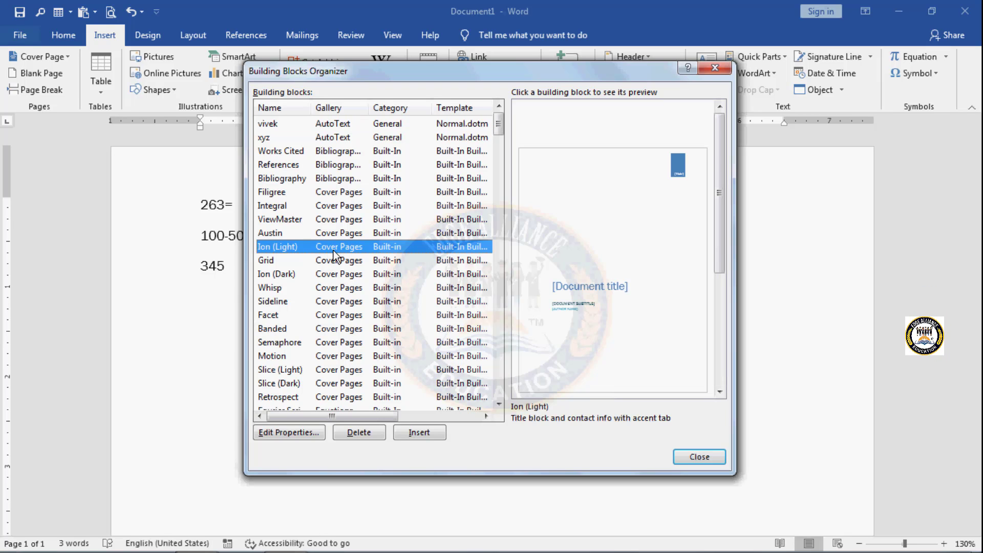
{"action": "left_click", "coordinate": [334, 262]}
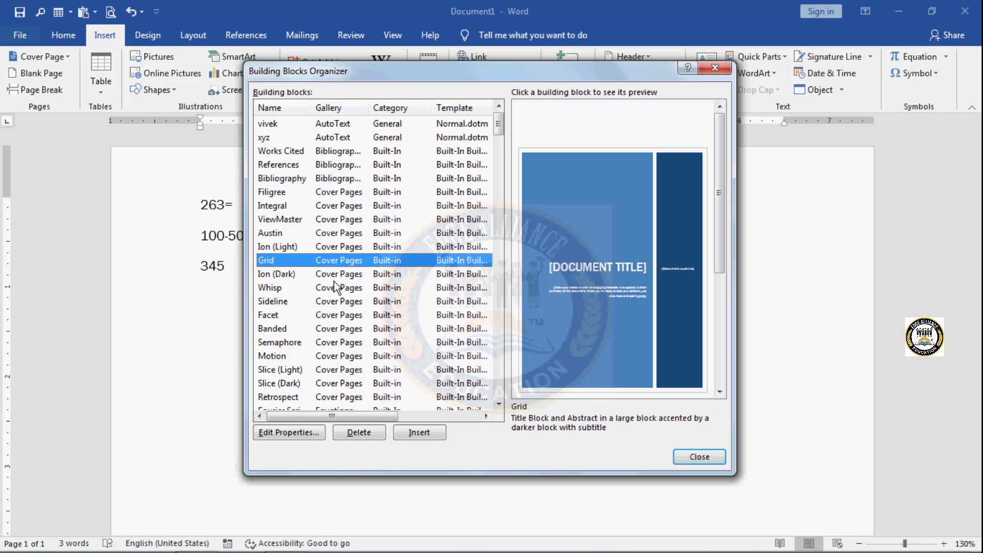
{"action": "left_click", "coordinate": [334, 283]}
{"action": "left_click", "coordinate": [338, 315]}
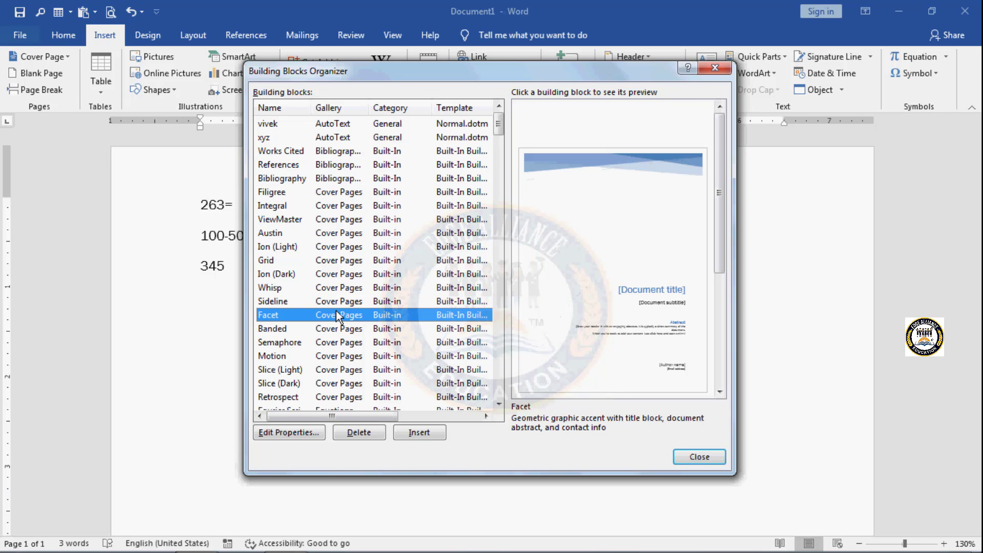
Step: Preview several built-in footers, including ViewMaster (Horizontal) and Blank (Three Columns), and the Blank header among the building blocks
{"action": "left_click_drag", "start_coordinate": [500, 133], "coordinate": [497, 168]}
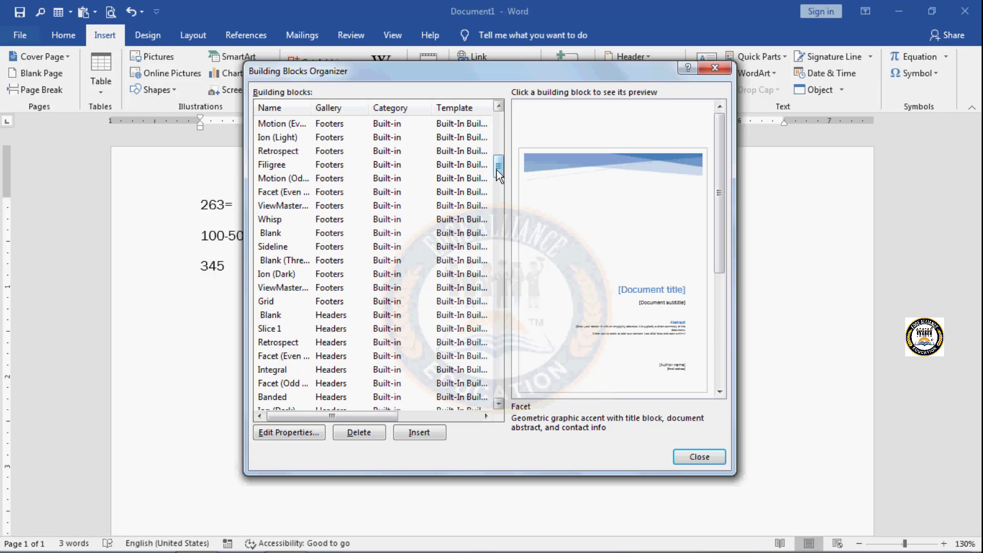
{"action": "left_click", "coordinate": [327, 207]}
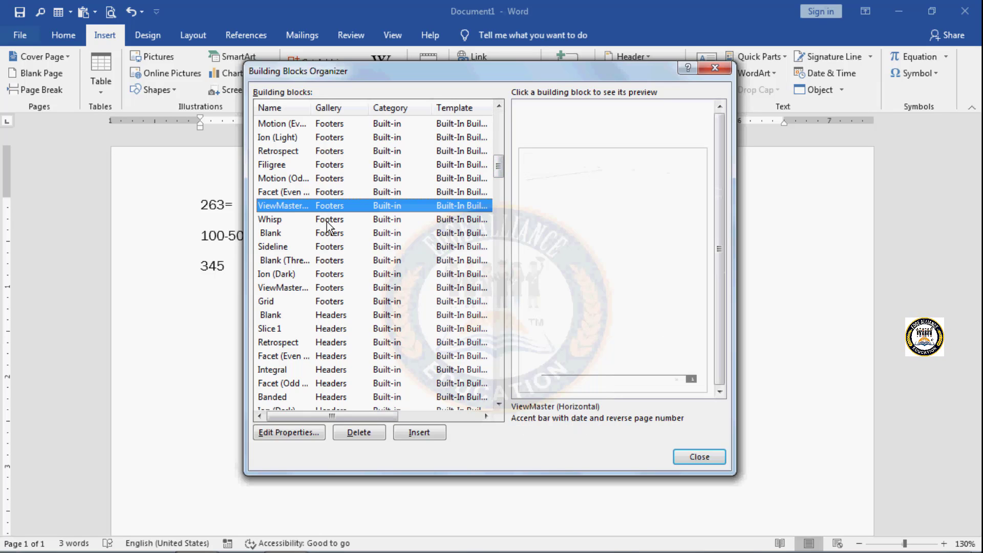
{"action": "left_click", "coordinate": [327, 257]}
{"action": "left_click", "coordinate": [329, 150]}
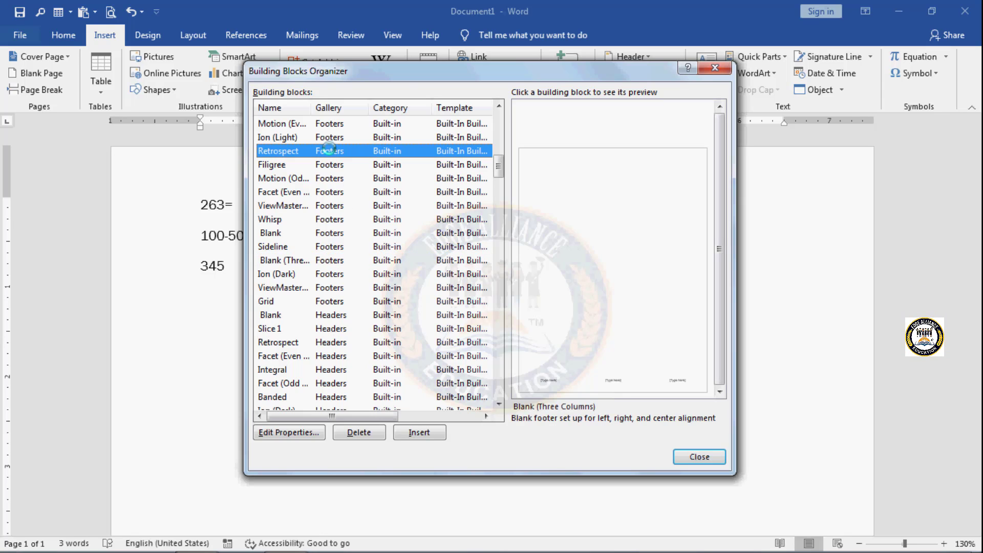
{"action": "left_click", "coordinate": [328, 188]}
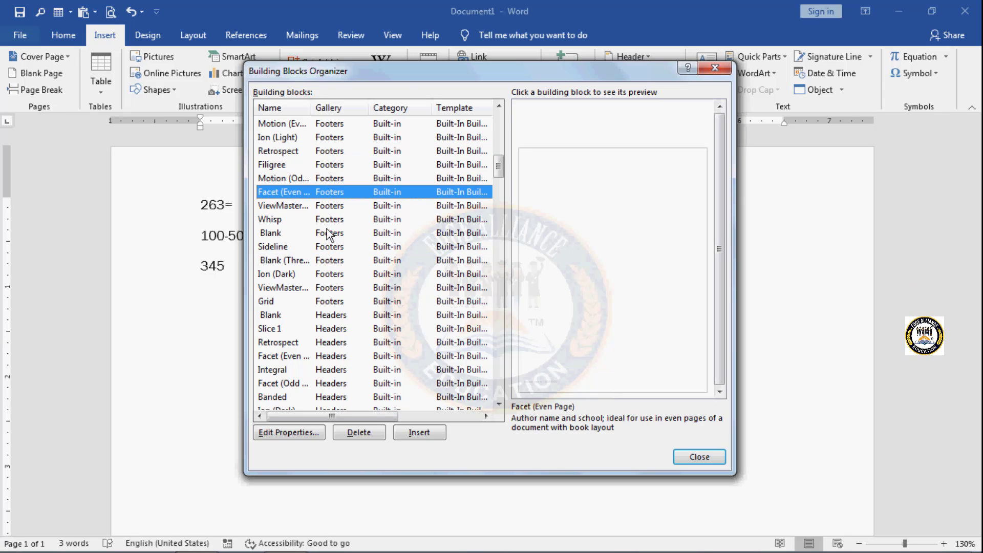
{"action": "left_click", "coordinate": [340, 315]}
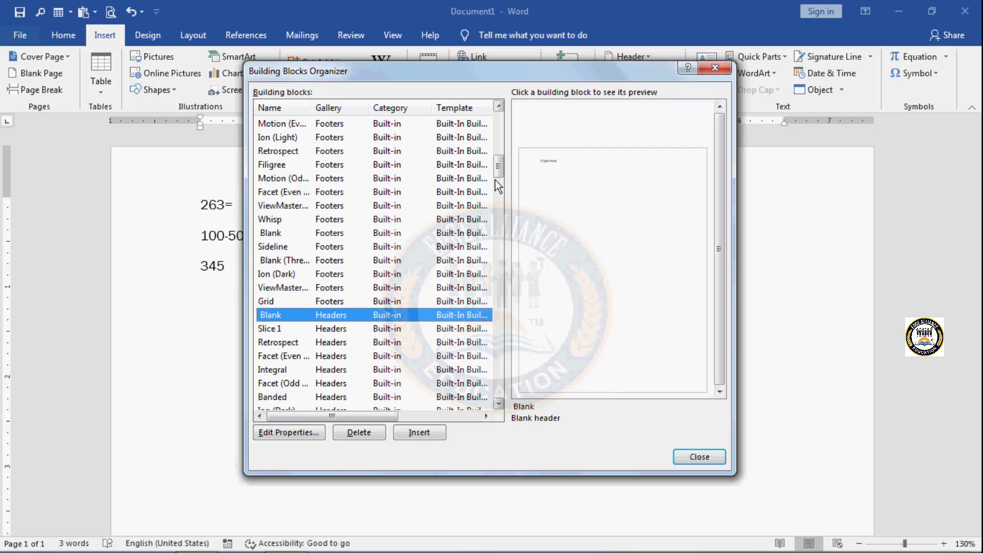
Step: Insert the Ion (Light) cover page building block into the document and select its Year placeholder
{"action": "left_click_drag", "start_coordinate": [499, 164], "coordinate": [501, 125]}
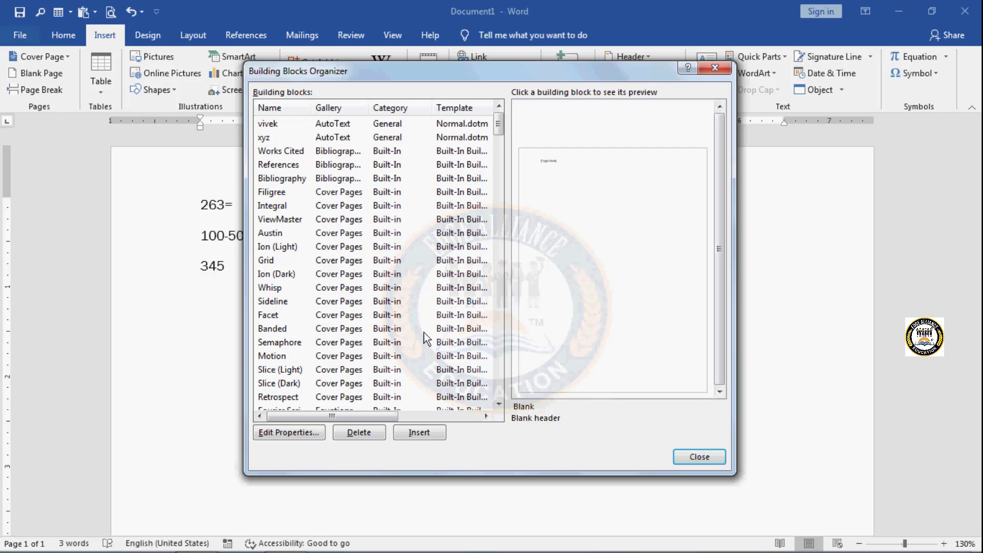
{"action": "left_click", "coordinate": [356, 246]}
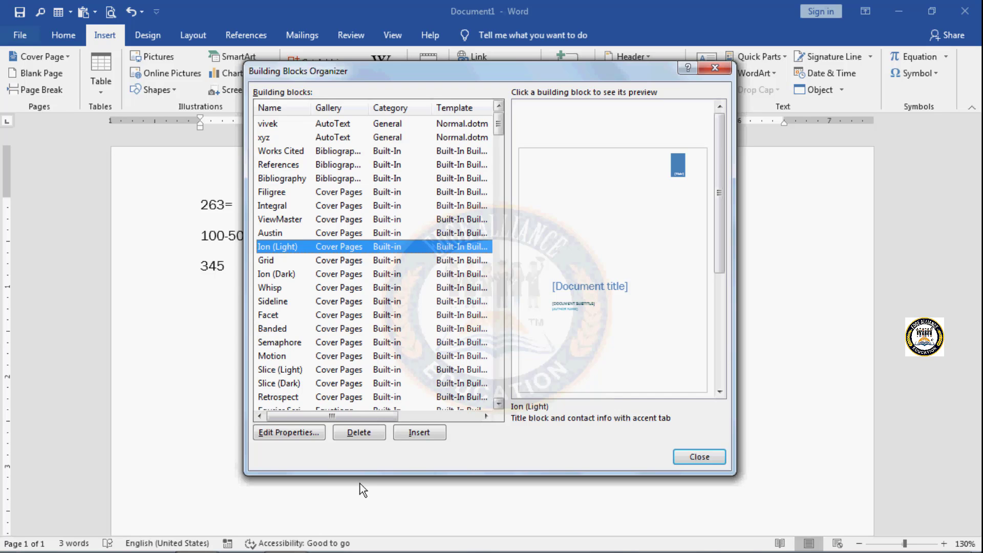
{"action": "left_click", "coordinate": [409, 435]}
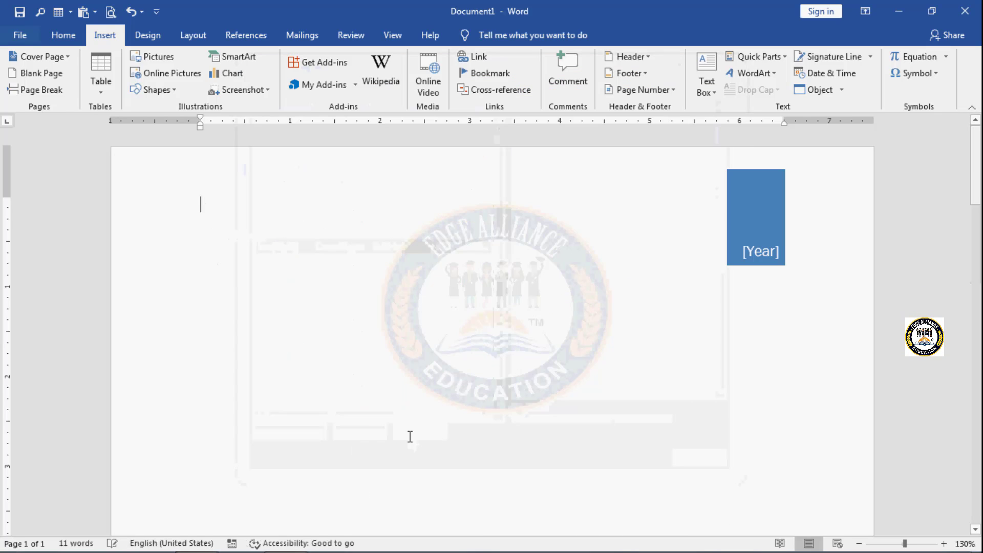
{"action": "left_click", "coordinate": [760, 241]}
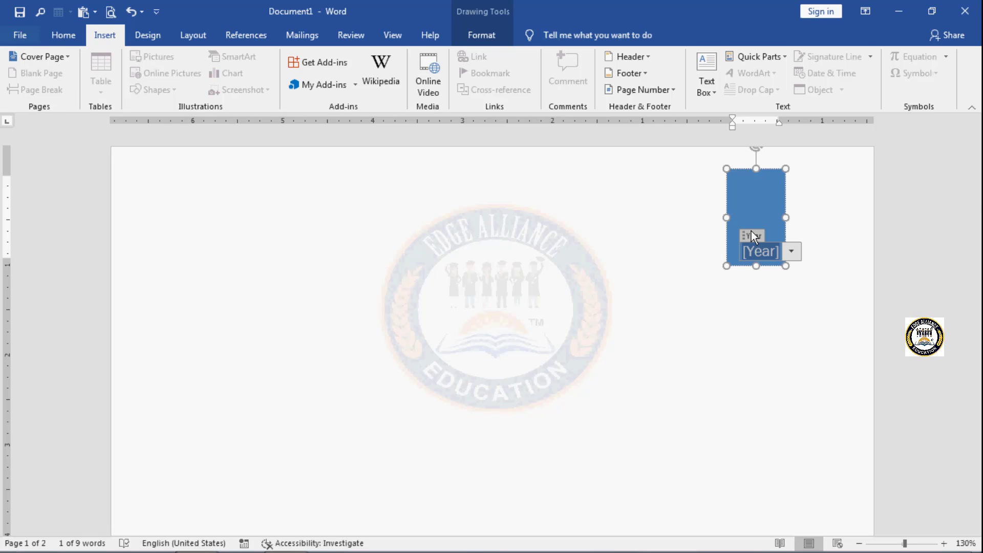
{"action": "left_click_drag", "start_coordinate": [786, 281], "coordinate": [860, 487]}
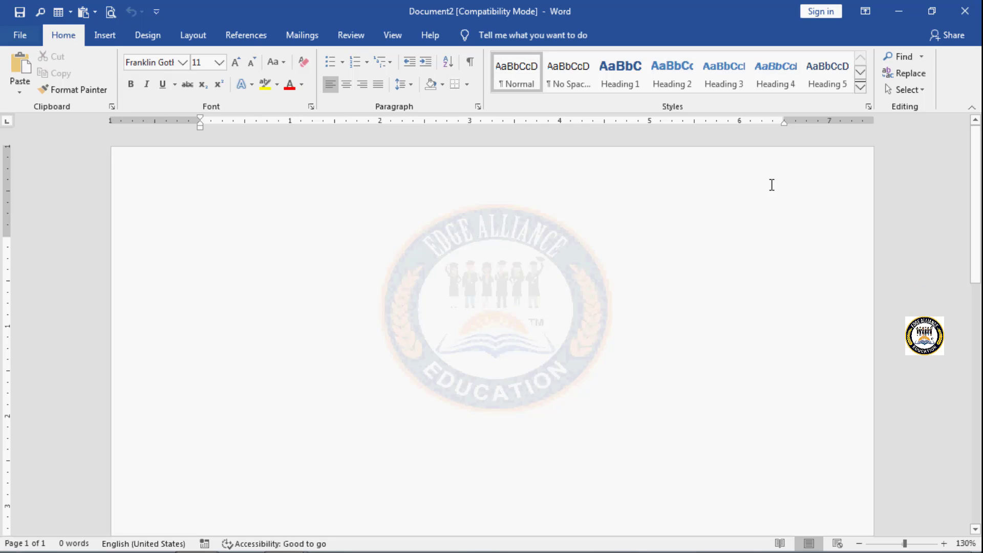
Step: Insert WordArt in the Gradient Fill: Purple, Accent color 4 style in the blank document, with the text "Edge educations"
{"action": "left_click", "coordinate": [108, 38]}
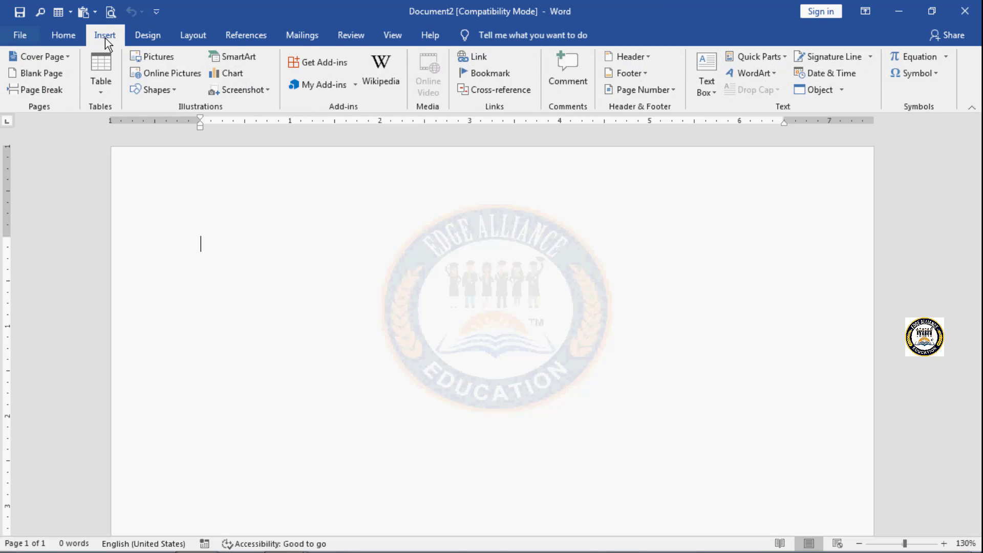
{"action": "left_click", "coordinate": [770, 70]}
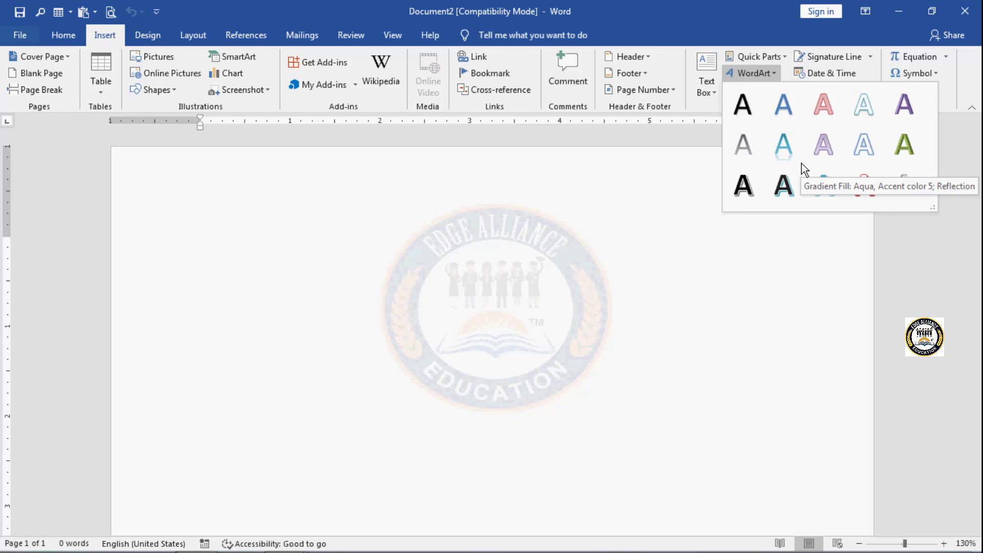
{"action": "left_click", "coordinate": [824, 147]}
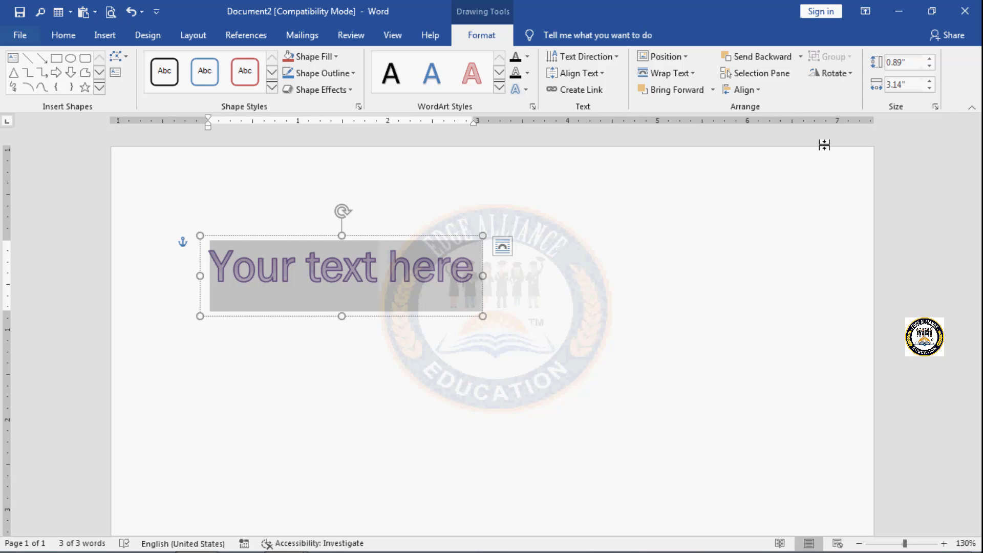
{"action": "type", "text": "e"}
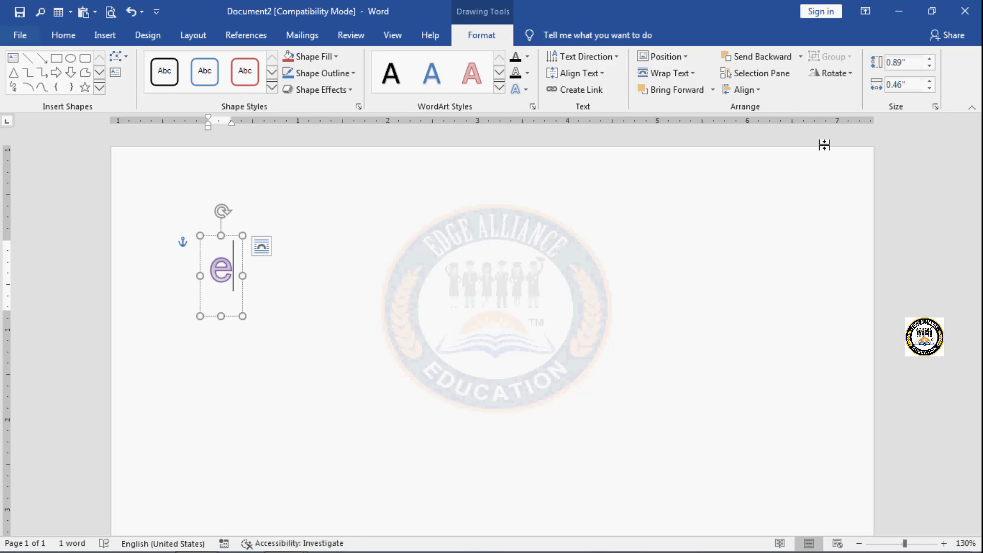
{"action": "type", "text": "dge "}
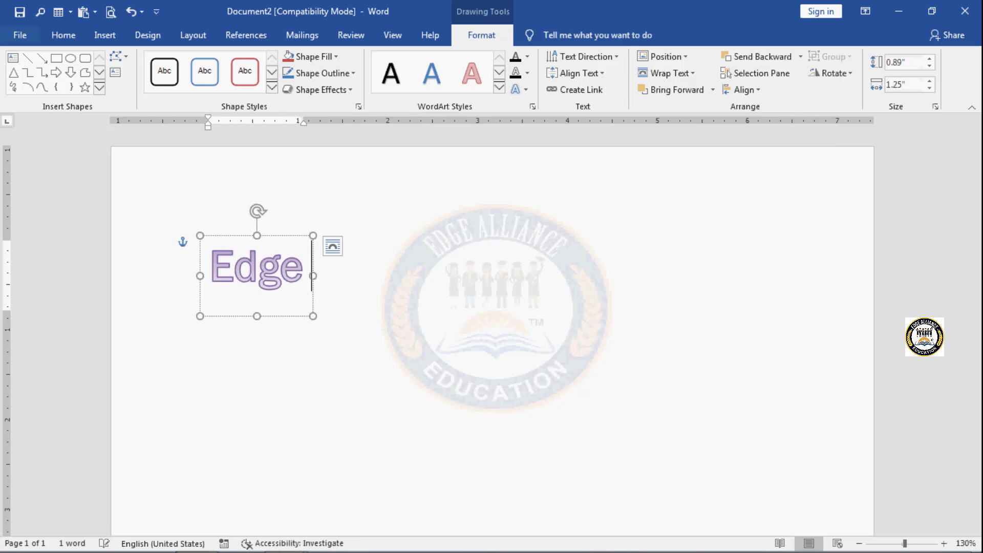
{"action": "type", "text": "educat"}
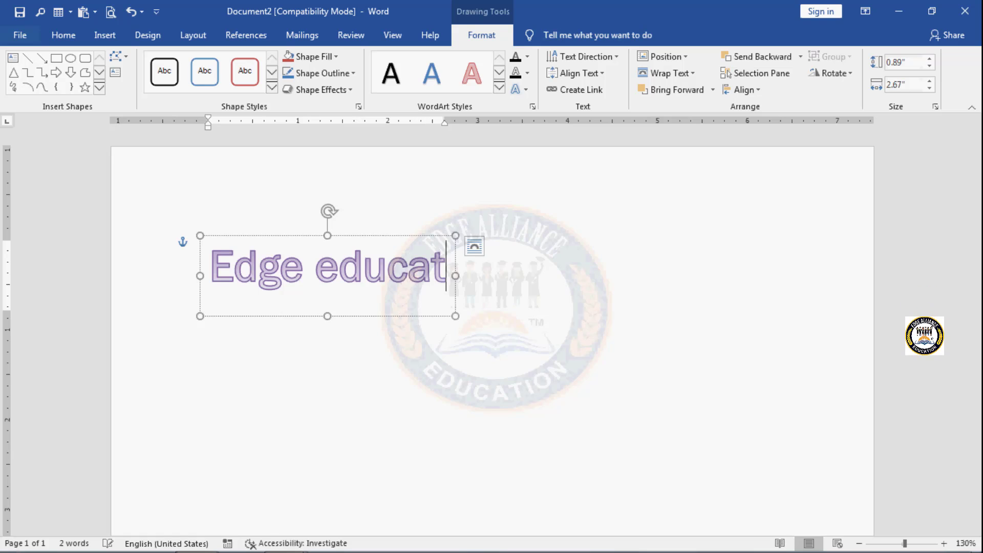
{"action": "type", "text": "ions"}
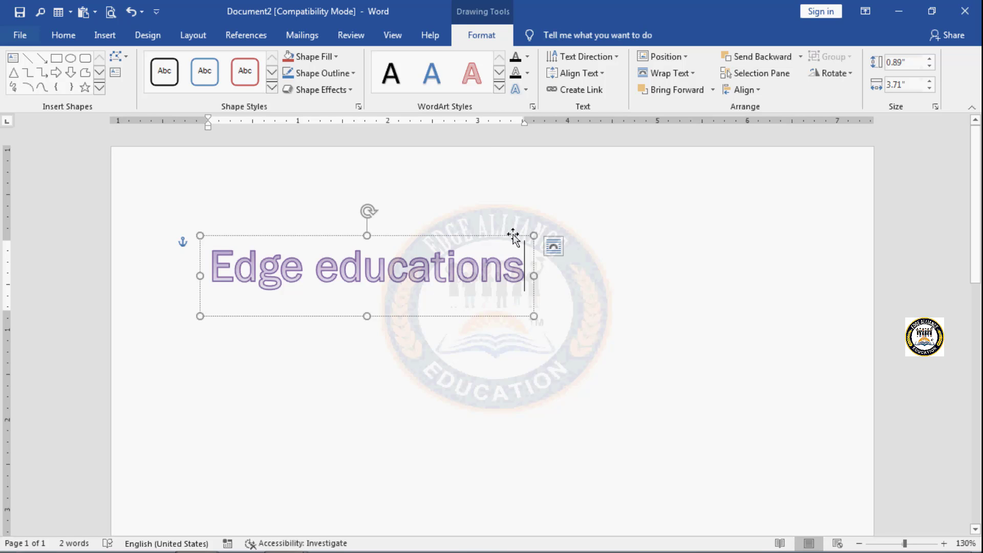
Step: Delete the "Edge educations" WordArt from the document
{"action": "left_click", "coordinate": [109, 37]}
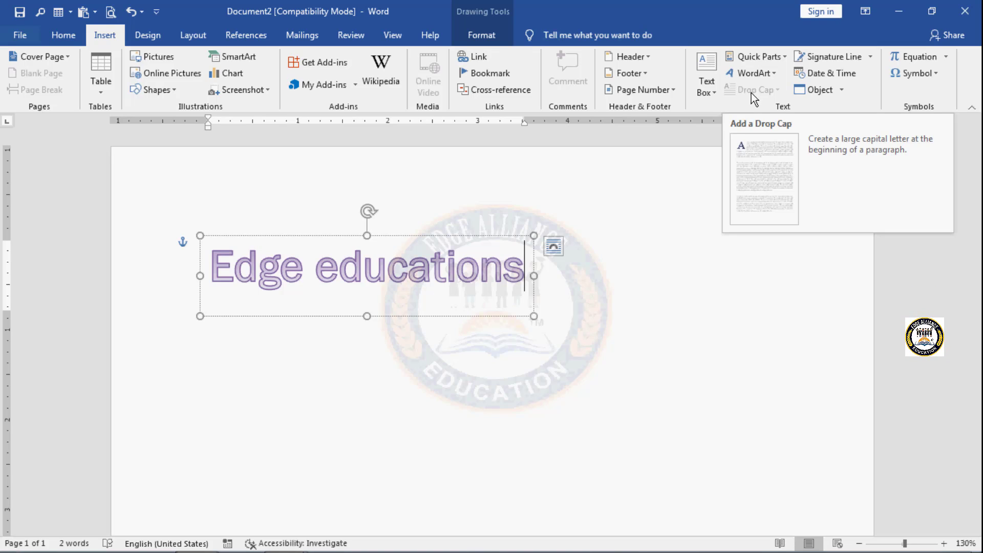
{"action": "left_click", "coordinate": [599, 268]}
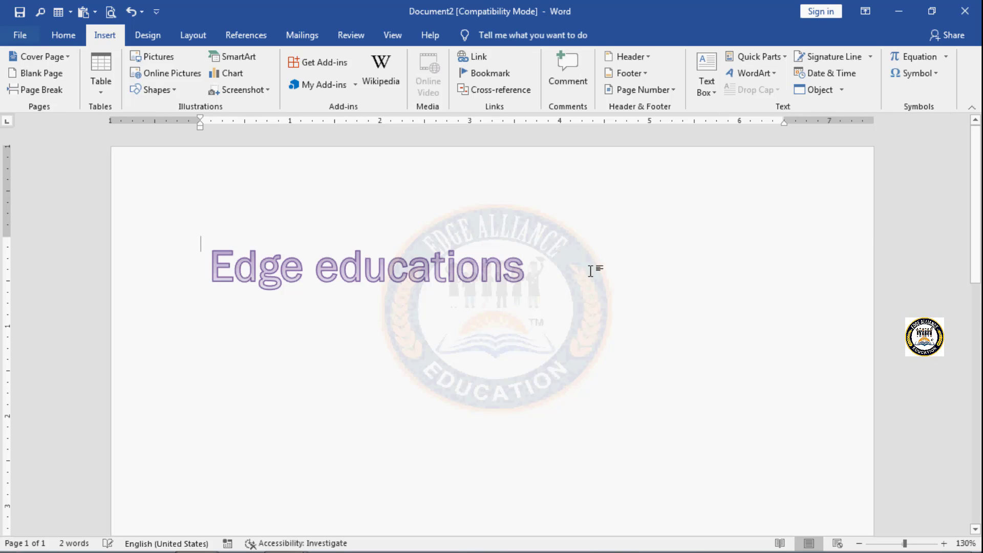
{"action": "left_click", "coordinate": [452, 241]}
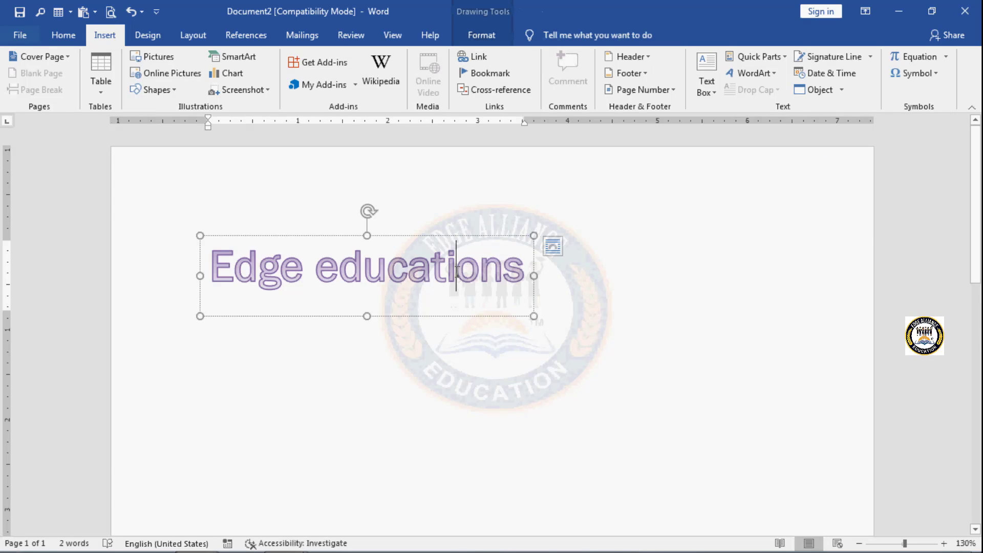
{"action": "left_click", "coordinate": [451, 236]}
{"action": "key", "text": "Delete"}
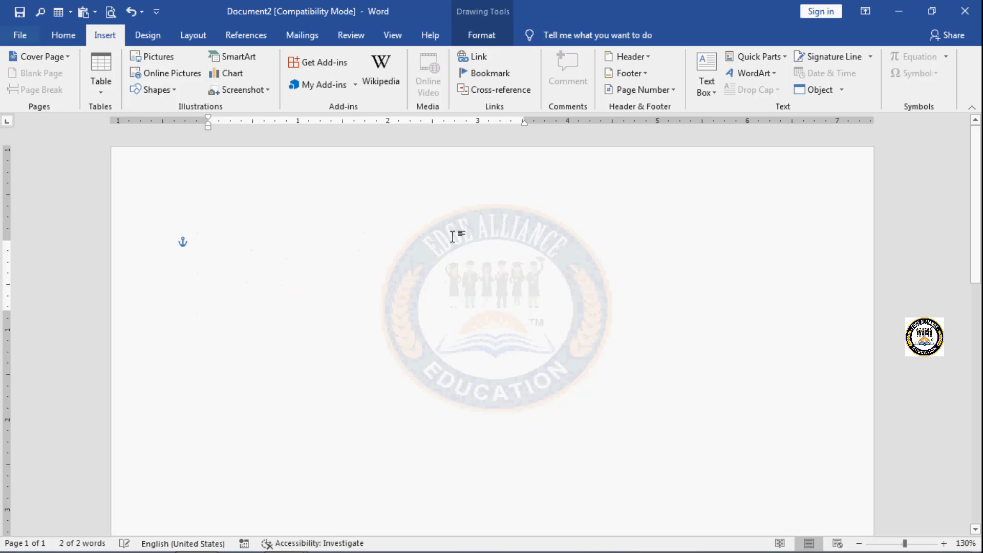
Step: Fill the empty document with sample paragraphs using =rand()
{"action": "type", "text": "=ra"}
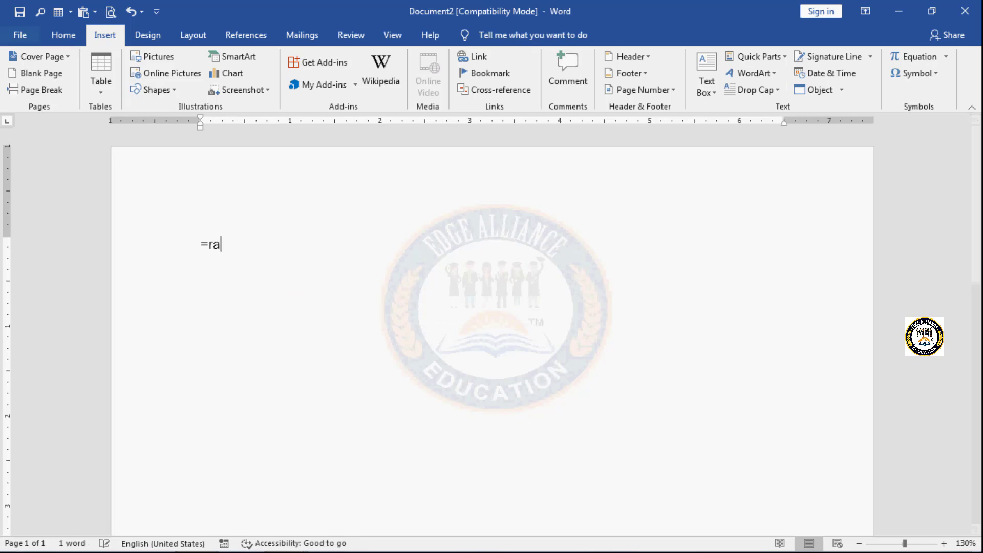
{"action": "type", "text": "nd()"}
{"action": "key", "text": "Return"}
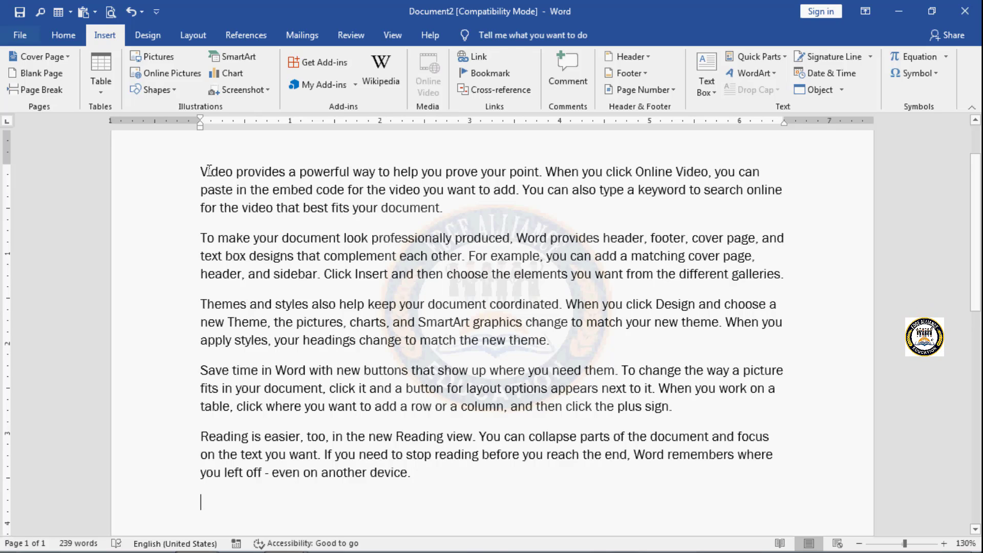
Step: Apply an In margin drop cap to the first letter of the "Video provides" paragraph
{"action": "left_click_drag", "start_coordinate": [206, 170], "coordinate": [198, 173]}
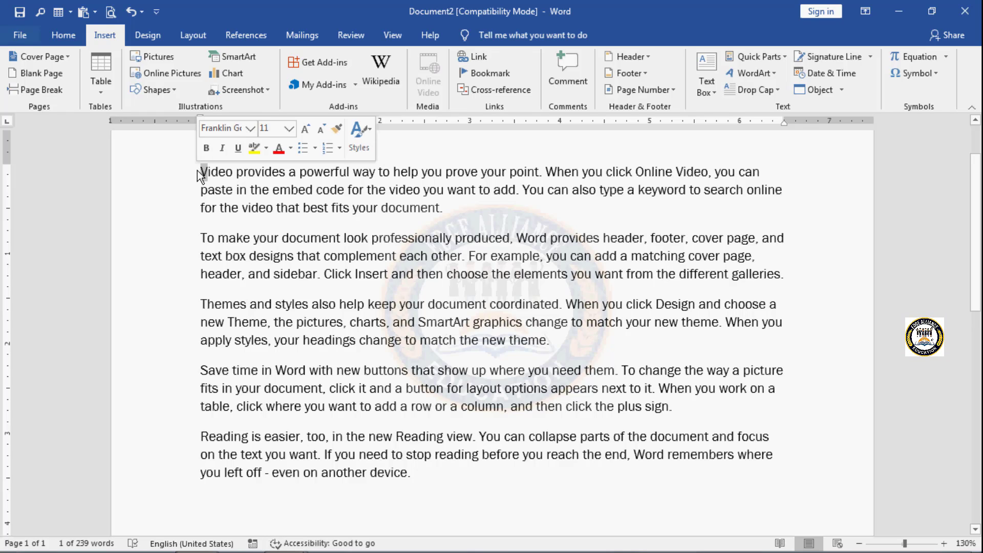
{"action": "left_click", "coordinate": [778, 91]}
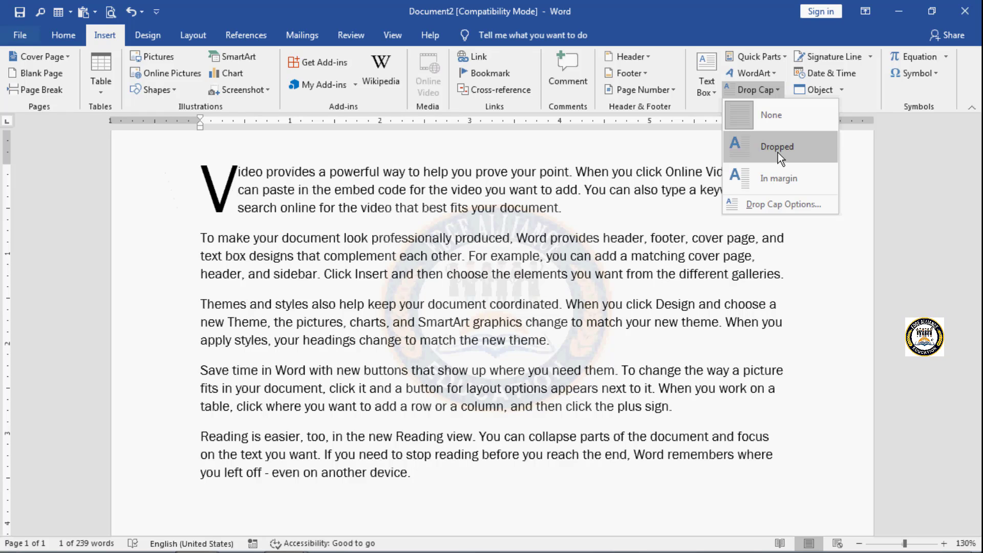
{"action": "left_click", "coordinate": [779, 178]}
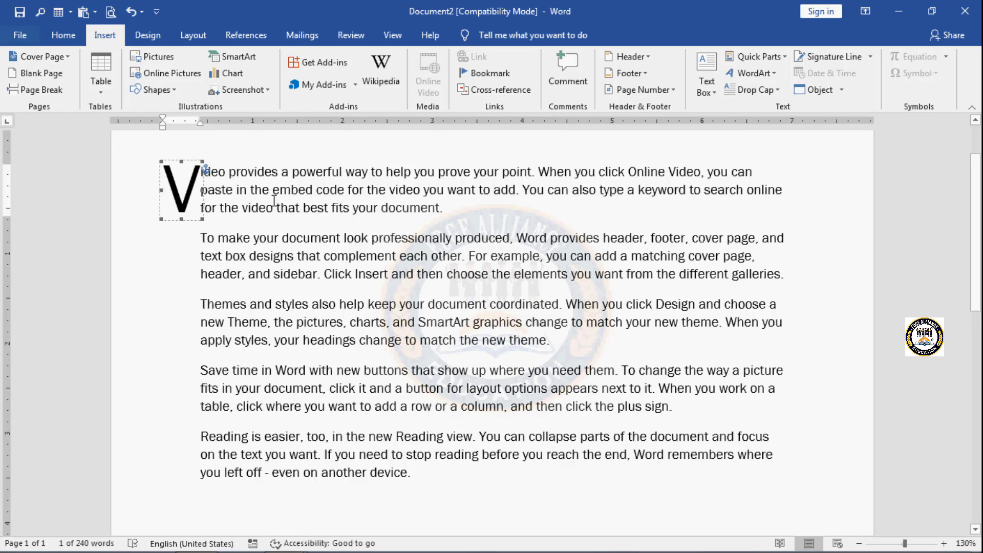
Step: Open the options of the first paragraph's drop cap, choose the In margin position and the font "14 minutes"
{"action": "left_click", "coordinate": [776, 91]}
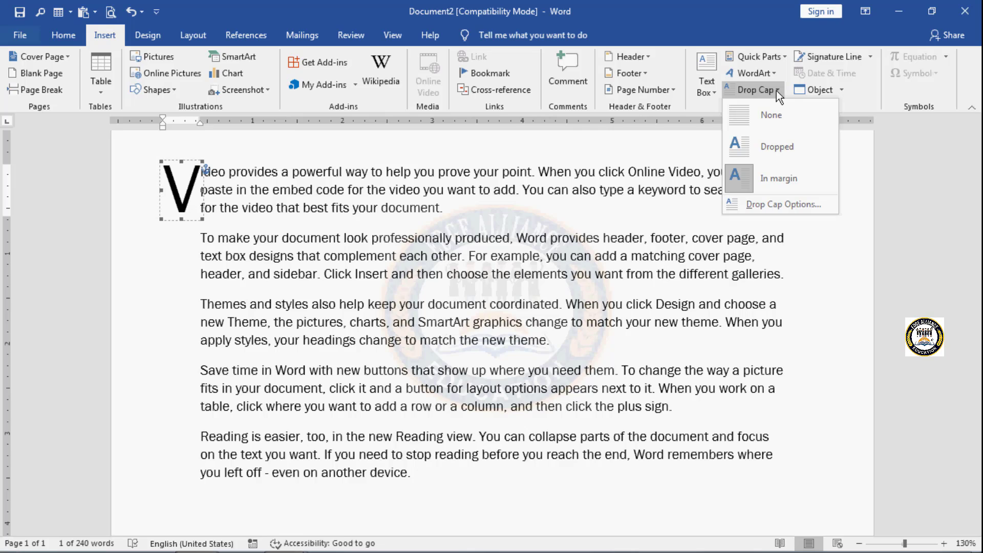
{"action": "left_click", "coordinate": [797, 203]}
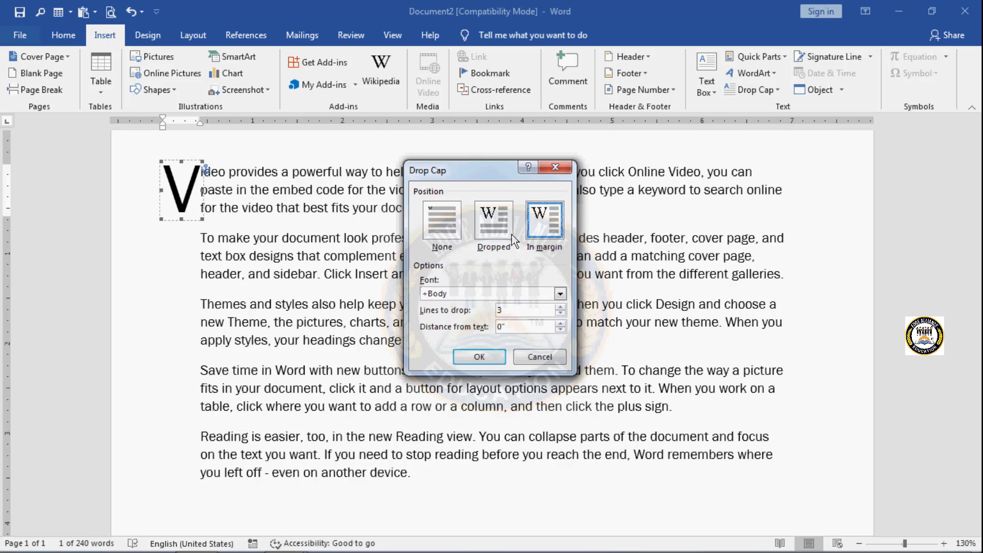
{"action": "left_click", "coordinate": [496, 231]}
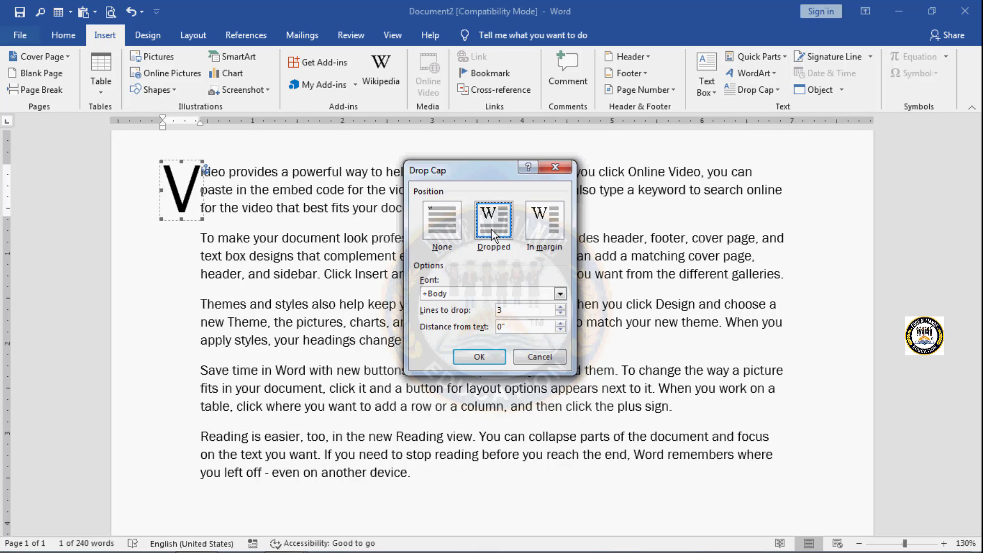
{"action": "left_click", "coordinate": [542, 226]}
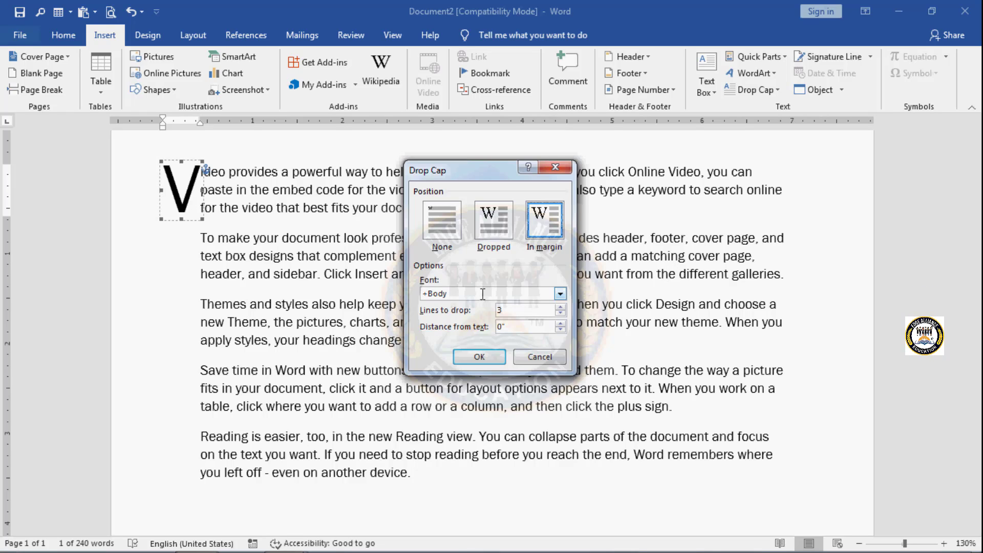
{"action": "left_click", "coordinate": [560, 293]}
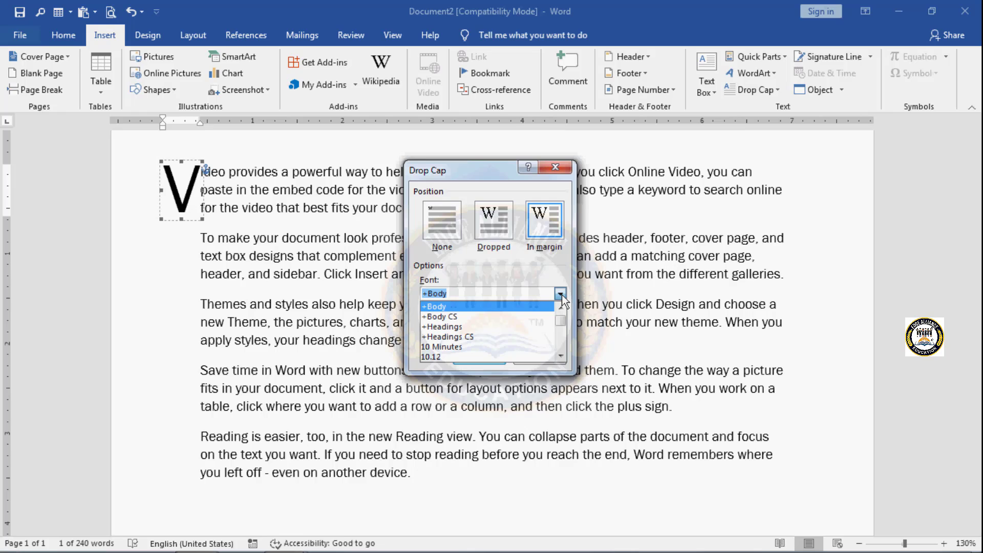
{"action": "double_click", "coordinate": [561, 357]}
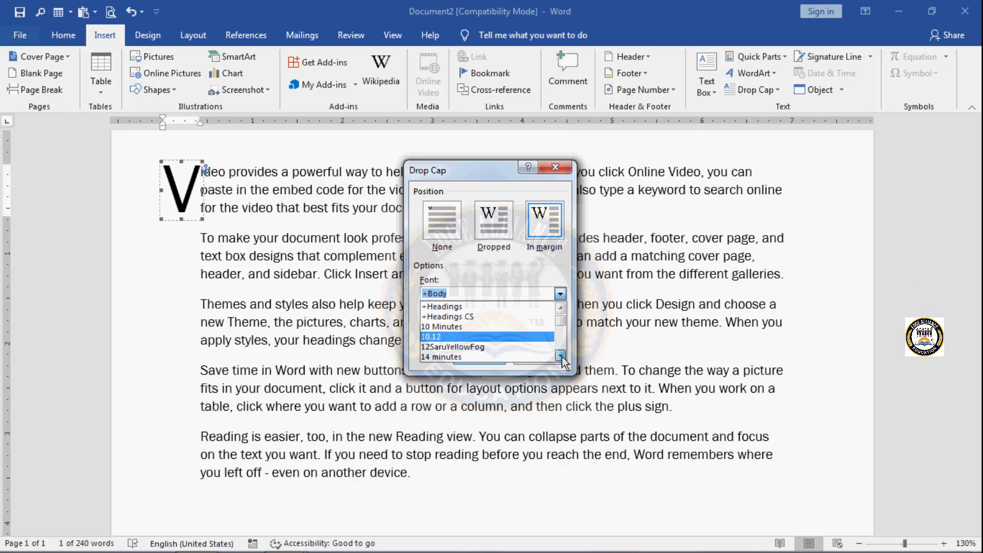
{"action": "left_click", "coordinate": [561, 357]}
{"action": "left_click", "coordinate": [561, 357]}
{"action": "left_click", "coordinate": [561, 356]}
{"action": "left_click", "coordinate": [561, 357]}
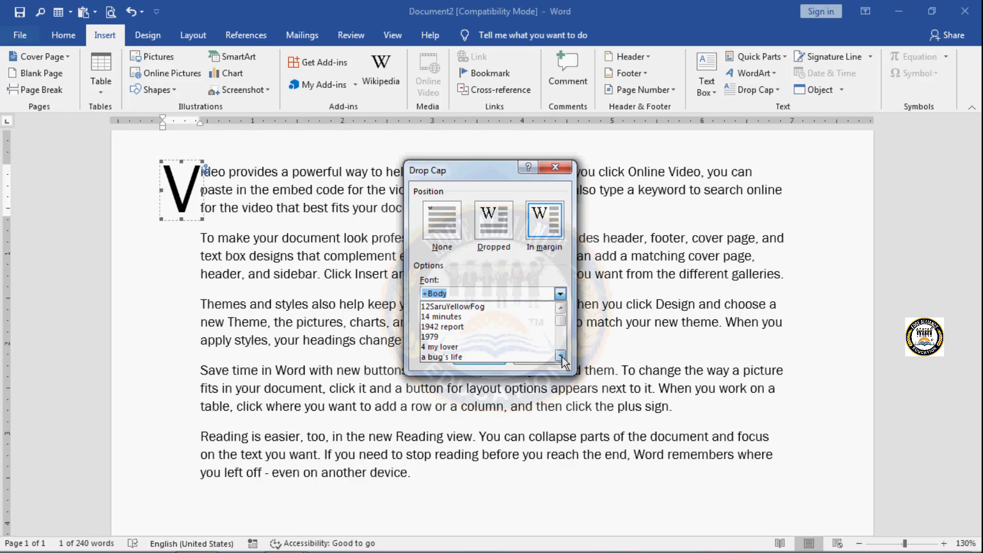
{"action": "left_click", "coordinate": [467, 316]}
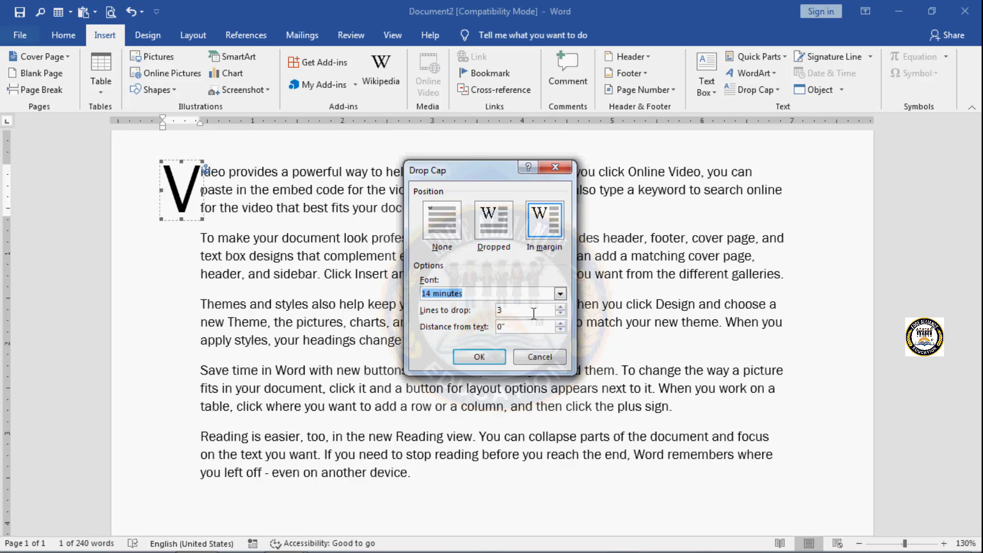
Step: Set the drop cap's lines to drop to 6, increase its distance from text, and apply the options
{"action": "left_click", "coordinate": [561, 307]}
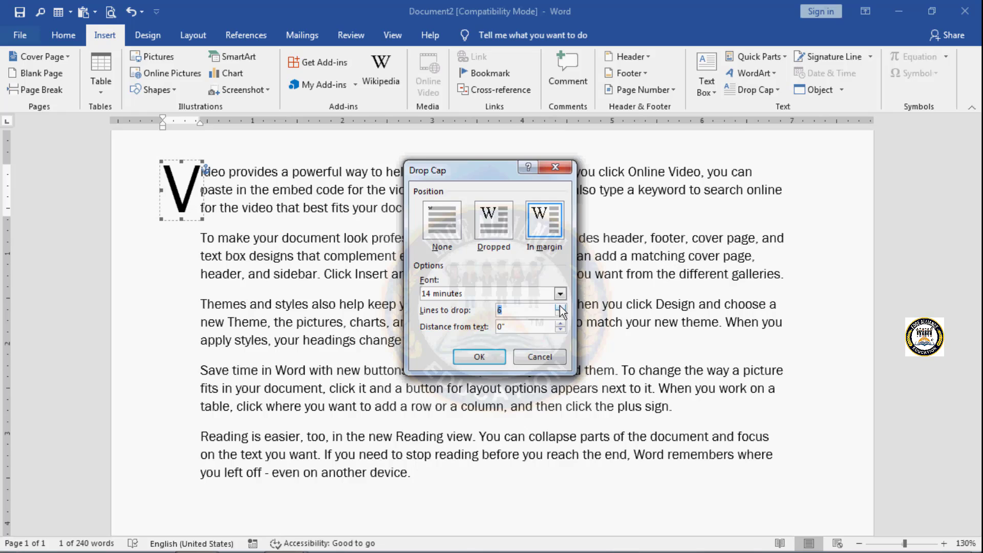
{"action": "left_click", "coordinate": [517, 311]}
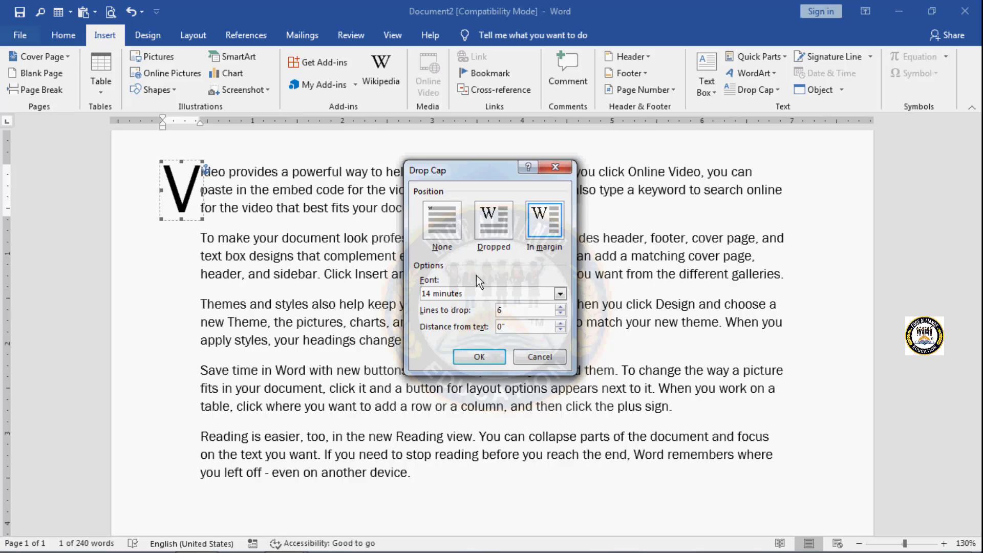
{"action": "left_click", "coordinate": [561, 323]}
{"action": "left_click", "coordinate": [561, 324]}
{"action": "left_click", "coordinate": [561, 324]}
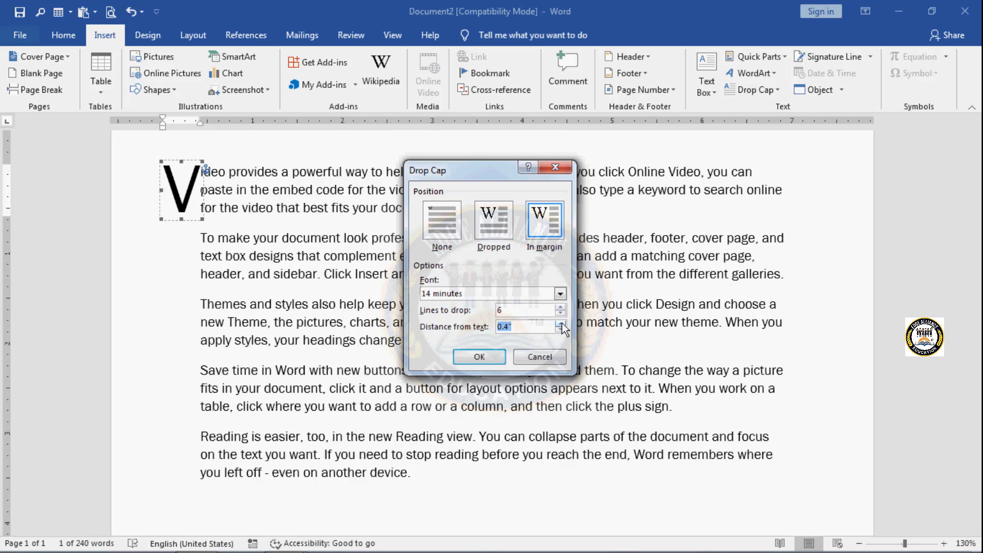
{"action": "left_click", "coordinate": [561, 324]}
{"action": "left_click", "coordinate": [561, 330]}
{"action": "left_click", "coordinate": [529, 328]}
{"action": "left_click", "coordinate": [484, 357]}
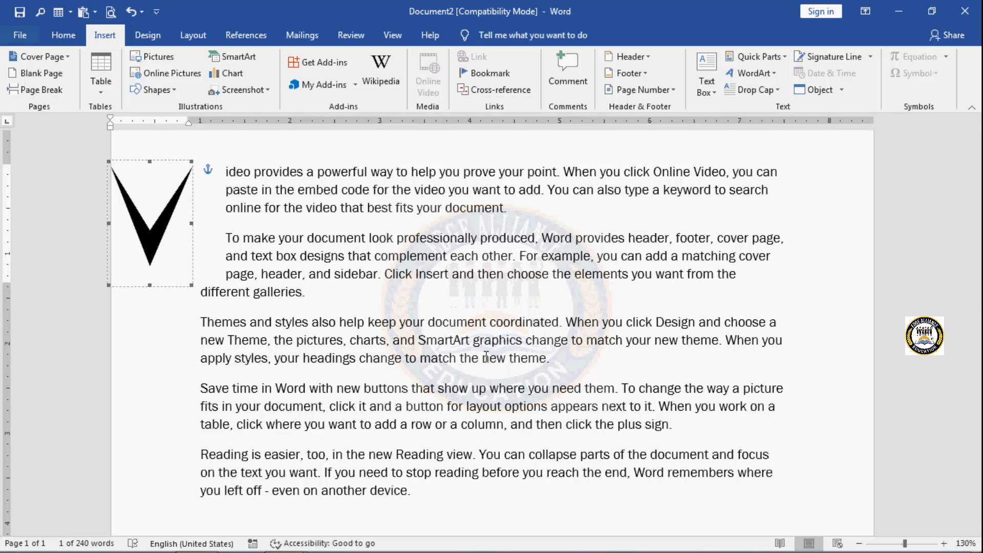
Step: Remove the drop cap from the first paragraph by setting it to None
{"action": "left_click", "coordinate": [441, 310]}
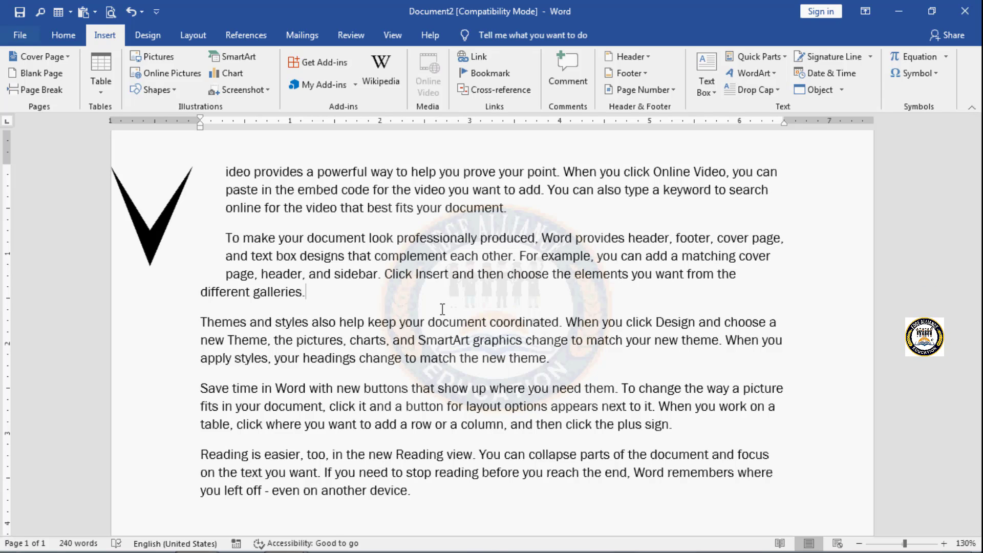
{"action": "left_click", "coordinate": [164, 224]}
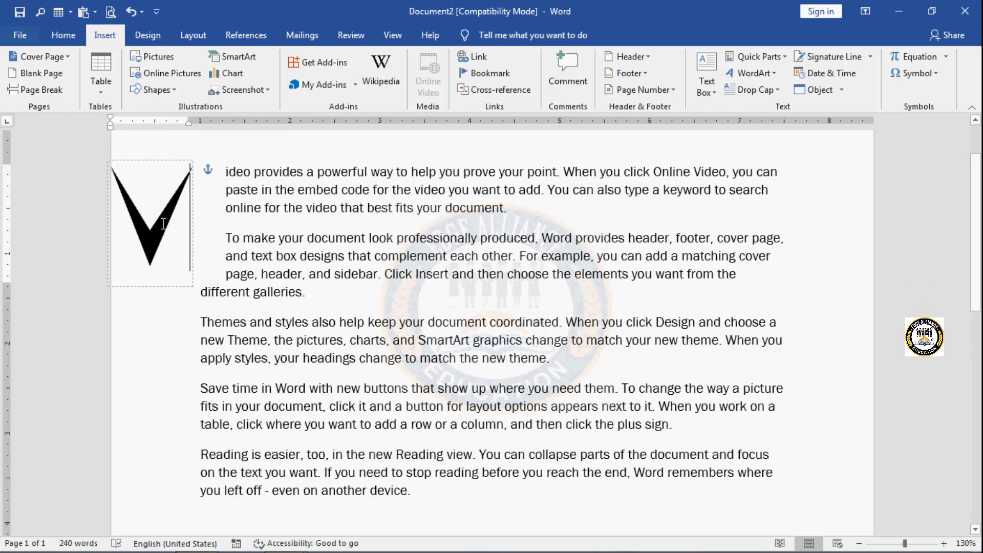
{"action": "left_click", "coordinate": [777, 90]}
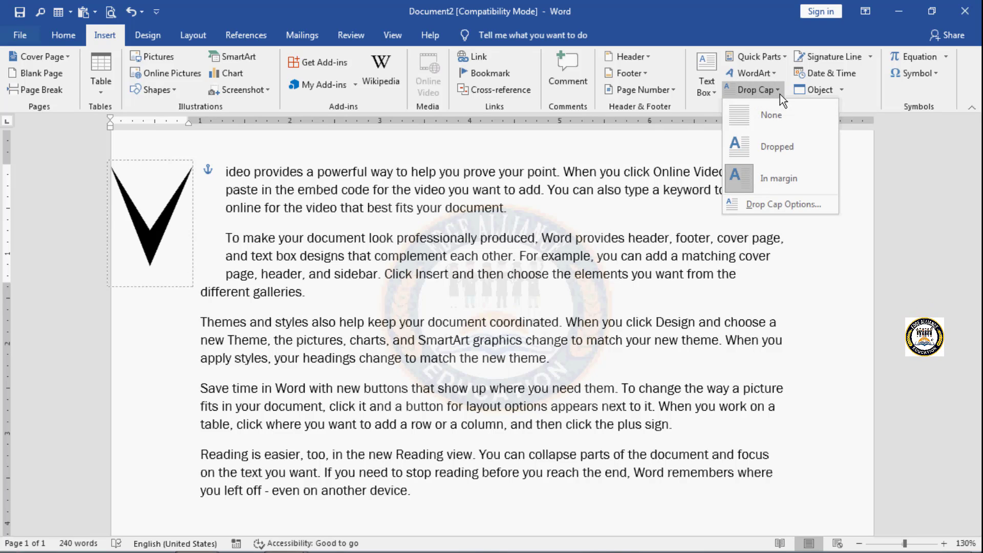
{"action": "left_click", "coordinate": [754, 117]}
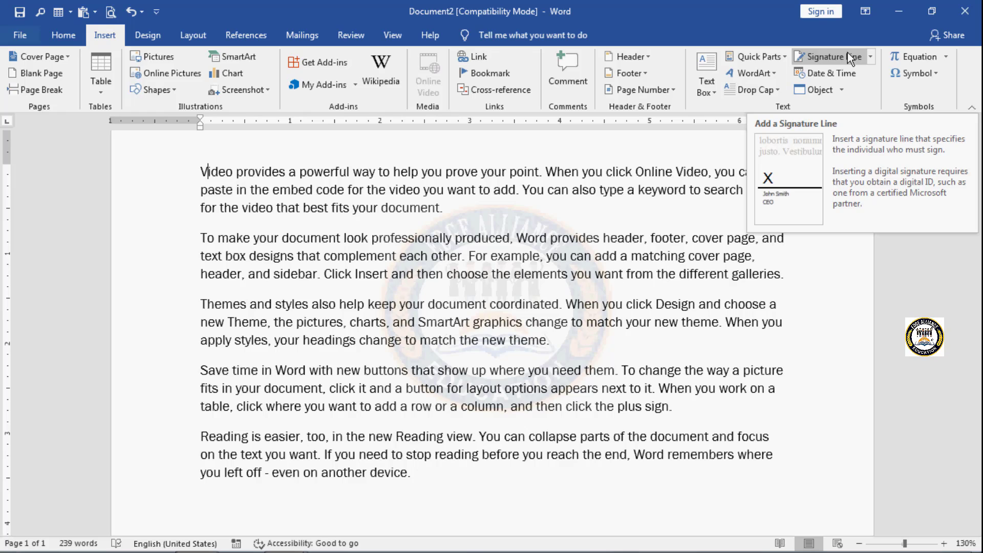
Step: Insert a signature line on a new line after the last paragraph, entering the suggested signer's name and the title "bank manager"
{"action": "left_click", "coordinate": [424, 472]}
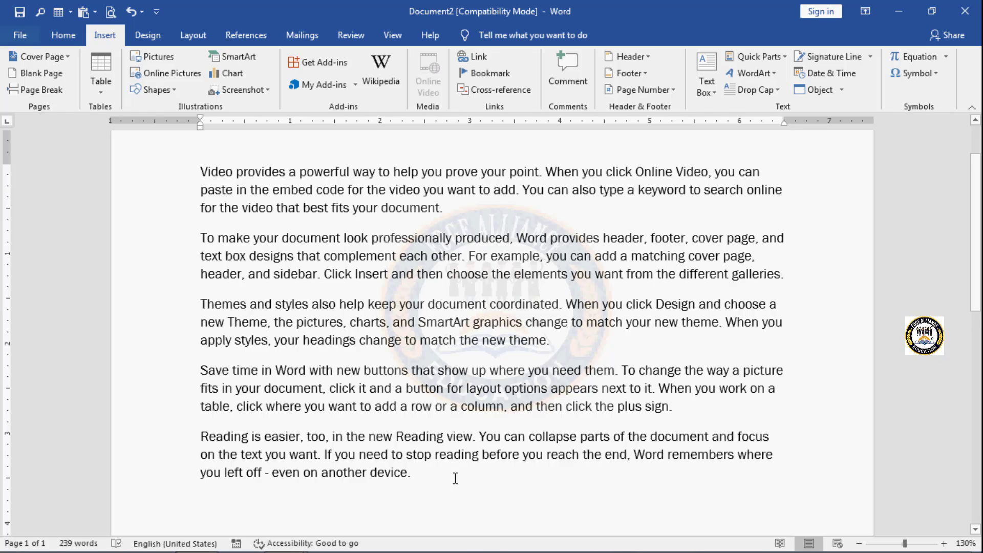
{"action": "key", "text": "Return"}
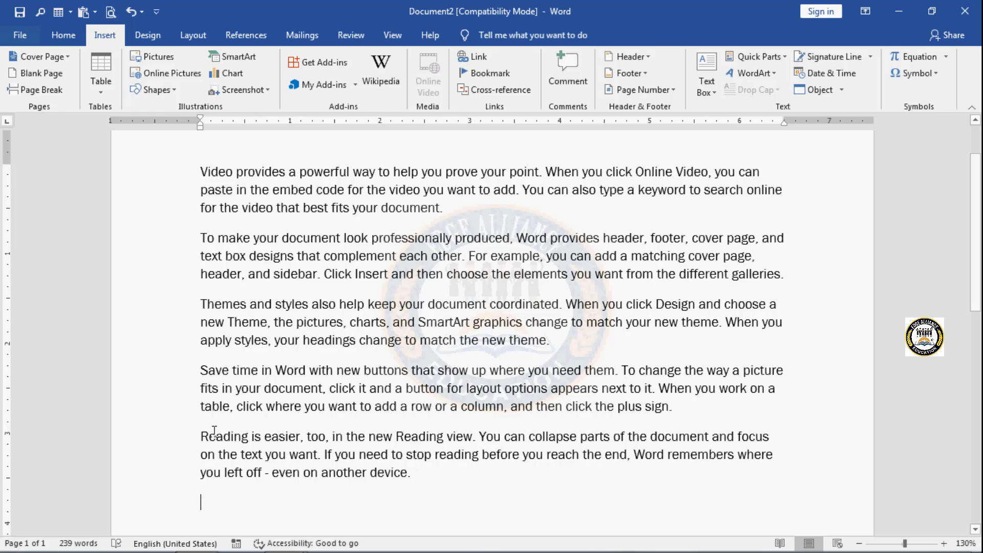
{"action": "left_click", "coordinate": [826, 54]}
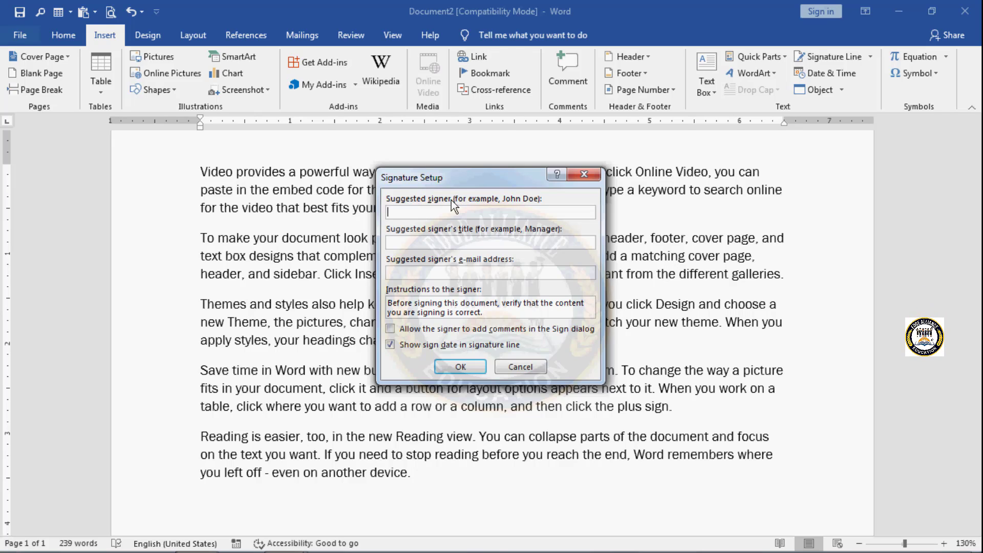
{"action": "left_click", "coordinate": [423, 215]}
{"action": "type", "text": "tya"}
{"action": "left_click", "coordinate": [467, 244]}
{"action": "type", "text": "bank manager"}
{"action": "left_click", "coordinate": [471, 268]}
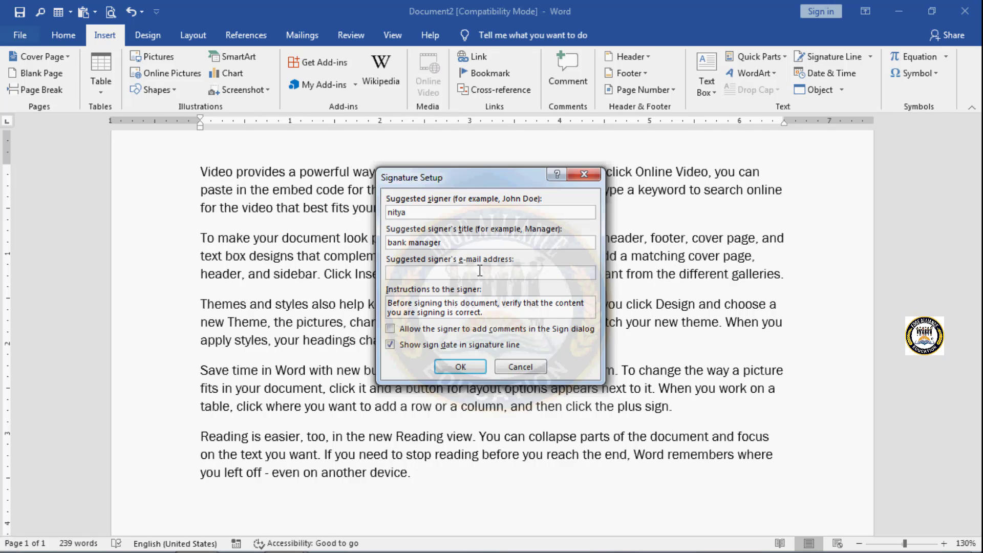
{"action": "left_click", "coordinate": [461, 367]}
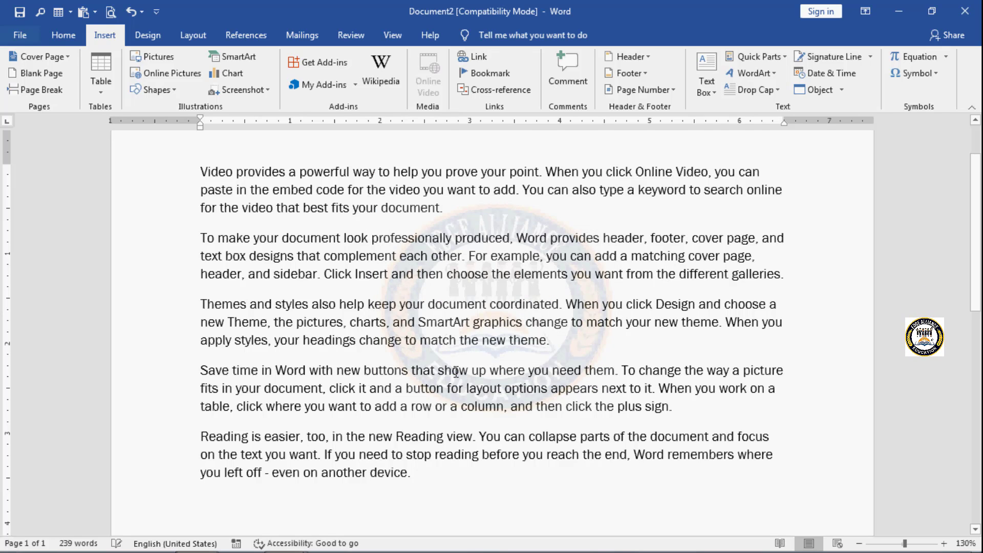
{"action": "scroll", "coordinate": [390, 520], "scroll_direction": "down", "scroll_amount": 3}
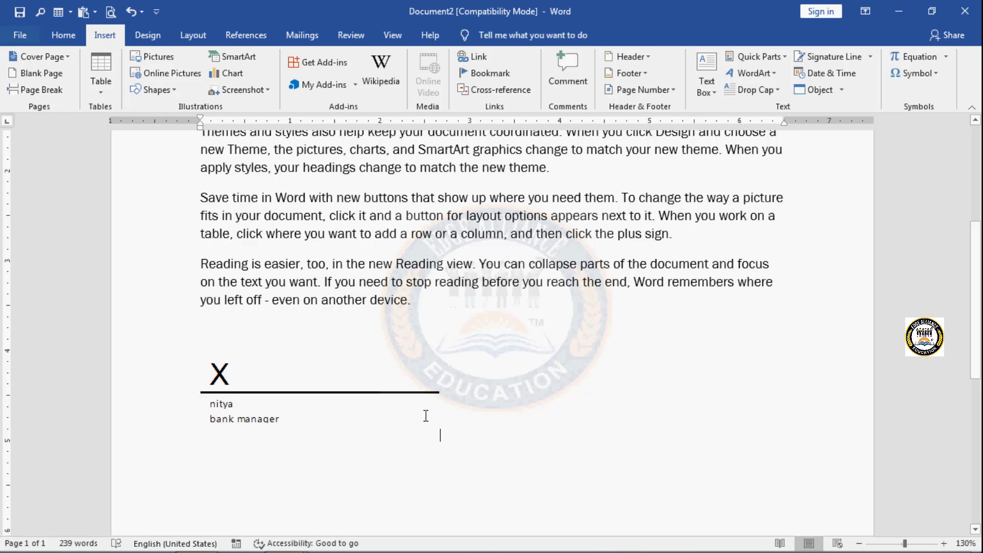
Step: Delete the signature line below the last paragraph
{"action": "left_click", "coordinate": [249, 425]}
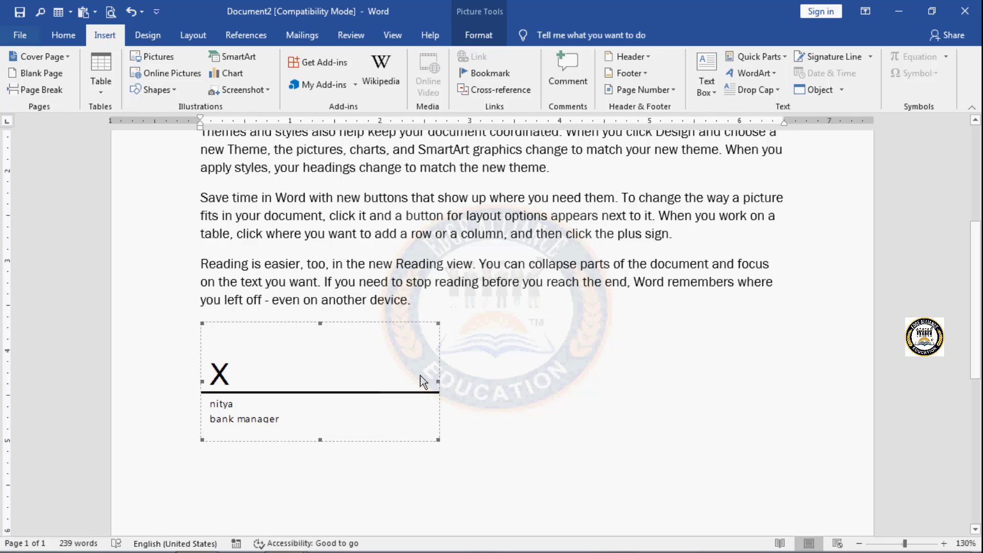
{"action": "left_click", "coordinate": [514, 384]}
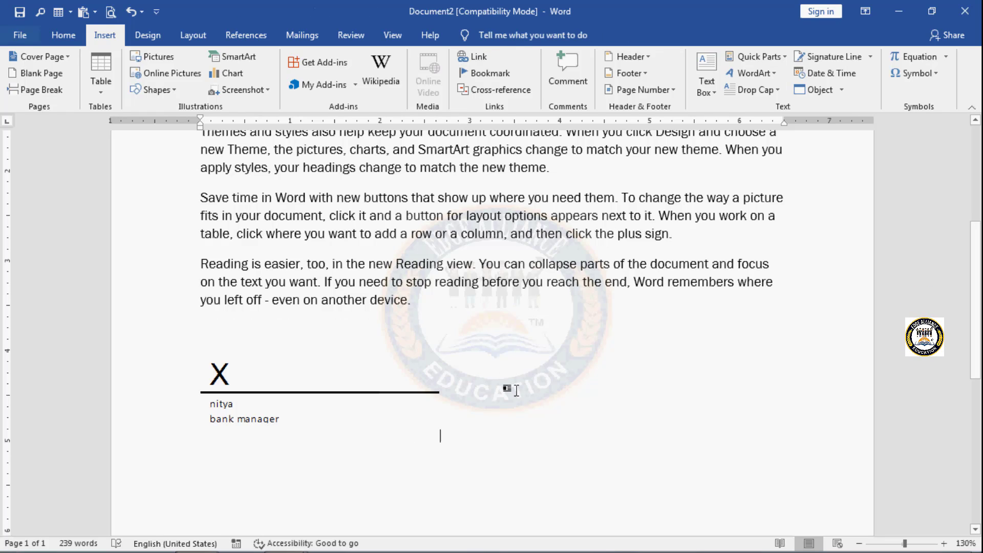
{"action": "left_click", "coordinate": [217, 400]}
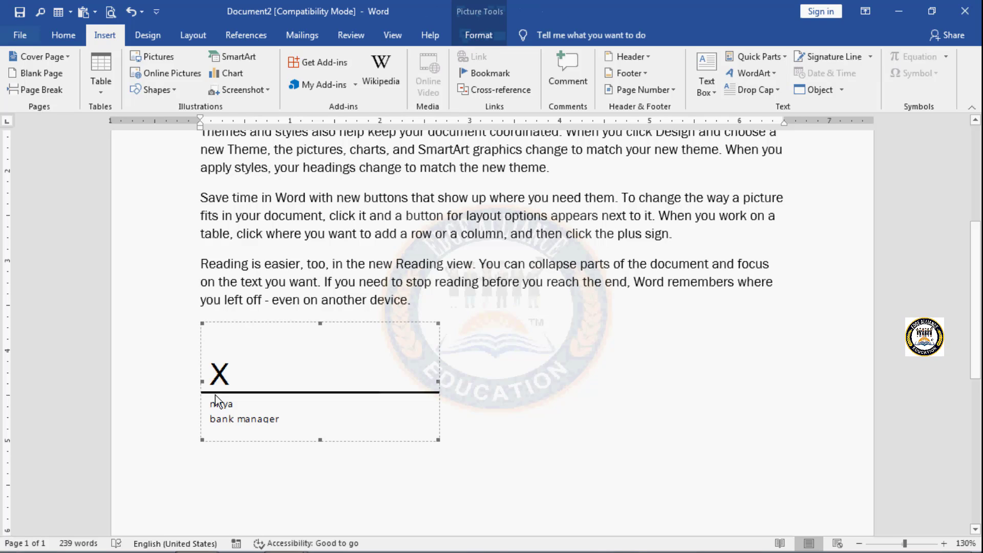
{"action": "left_click", "coordinate": [251, 321]}
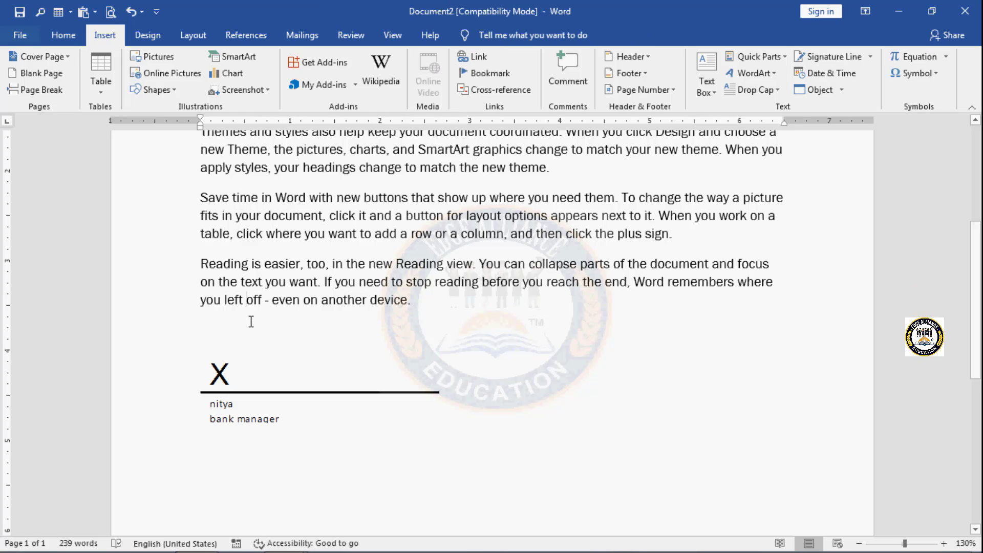
{"action": "key", "text": "Delete"}
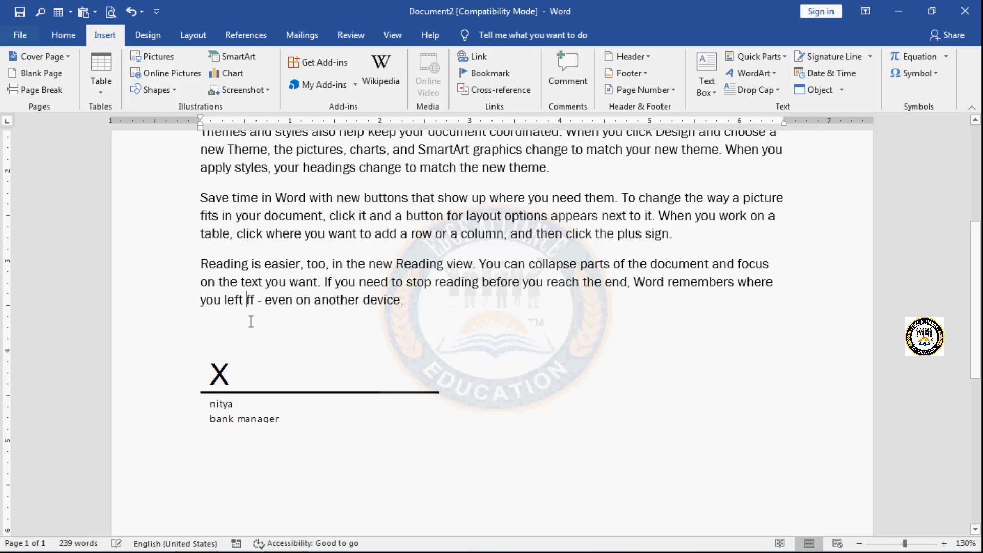
{"action": "left_click", "coordinate": [261, 395]}
{"action": "left_click", "coordinate": [405, 321]}
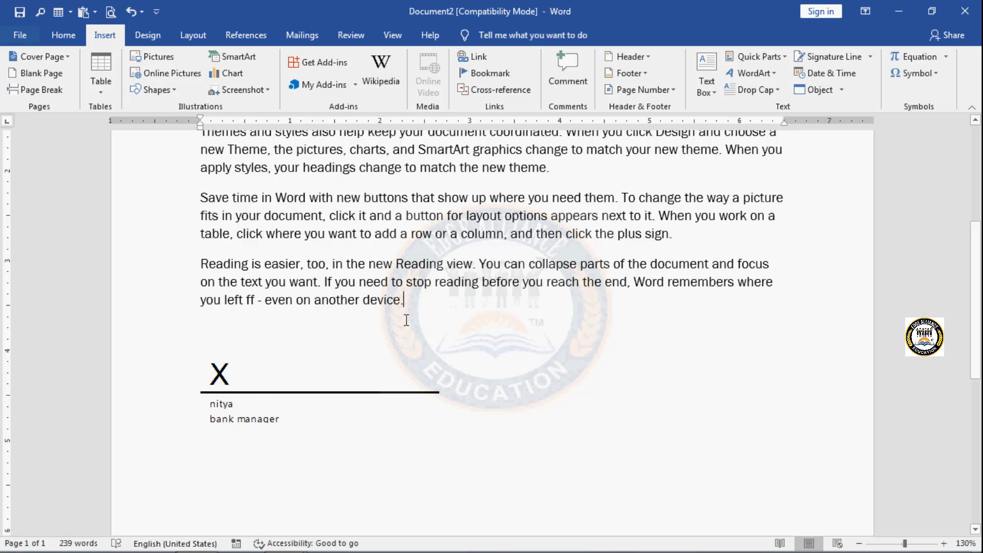
{"action": "left_click", "coordinate": [348, 402]}
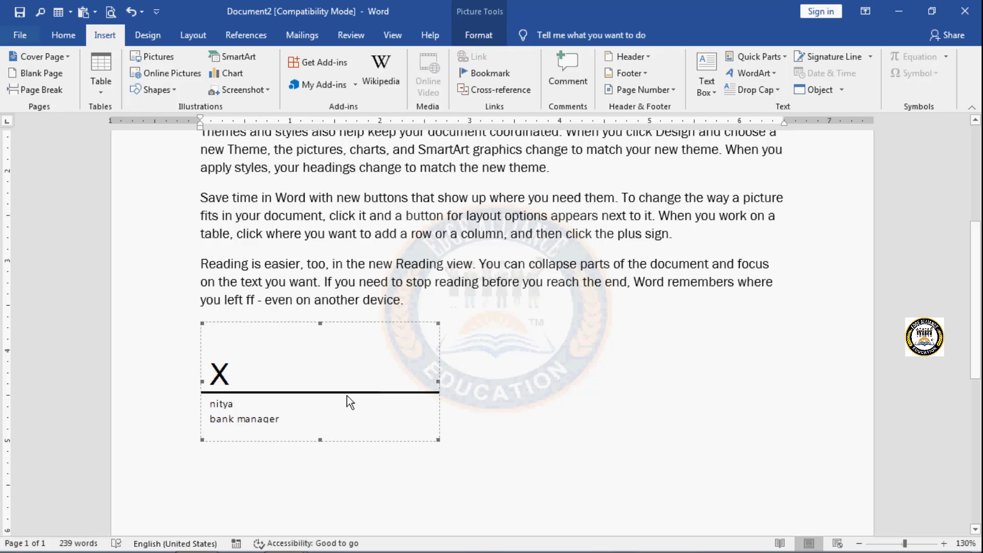
{"action": "key", "text": "Delete"}
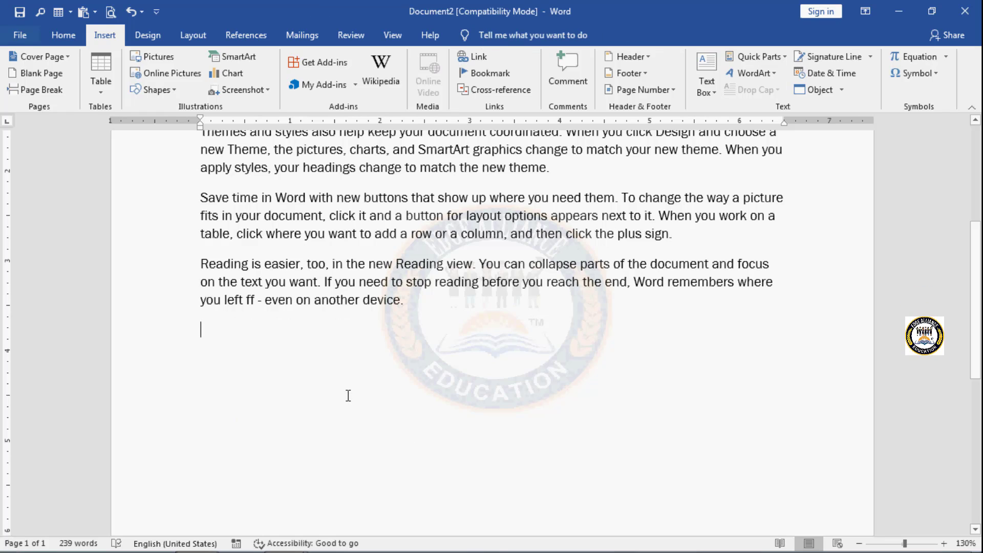
Step: Insert the current date and time on a new line below the last paragraph, using the 02/04/2022 2:34:37 PM format
{"action": "scroll", "coordinate": [348, 396], "scroll_direction": "up", "scroll_amount": 3}
{"action": "scroll", "coordinate": [348, 395], "scroll_direction": "up", "scroll_amount": 2}
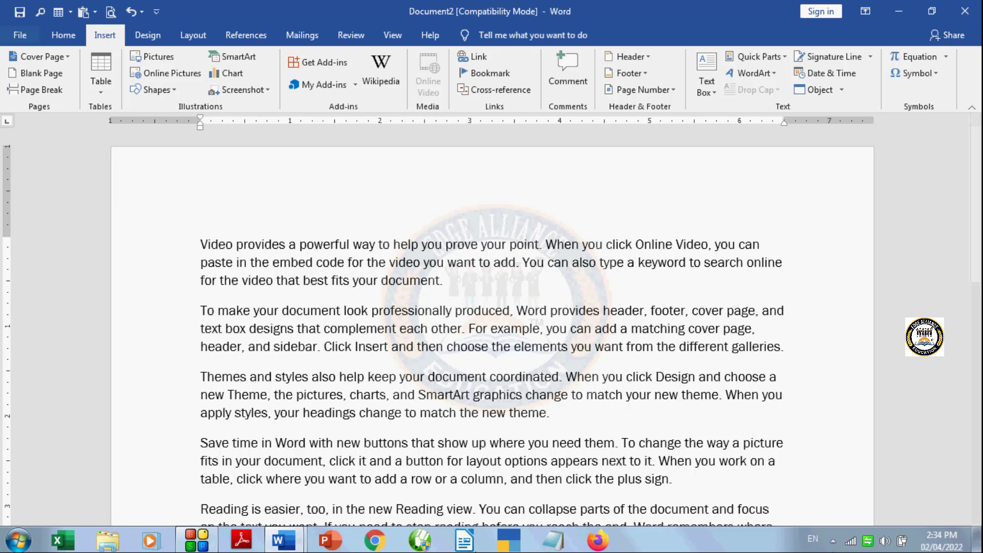
{"action": "scroll", "coordinate": [577, 395], "scroll_direction": "down", "scroll_amount": 3}
{"action": "left_click", "coordinate": [408, 378]}
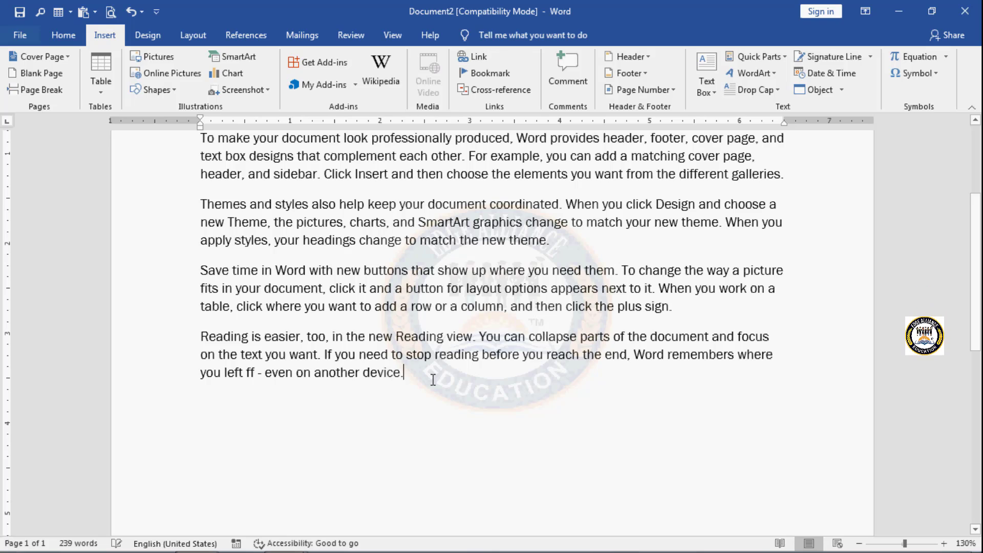
{"action": "key", "text": "Return"}
{"action": "key", "text": "Return"}
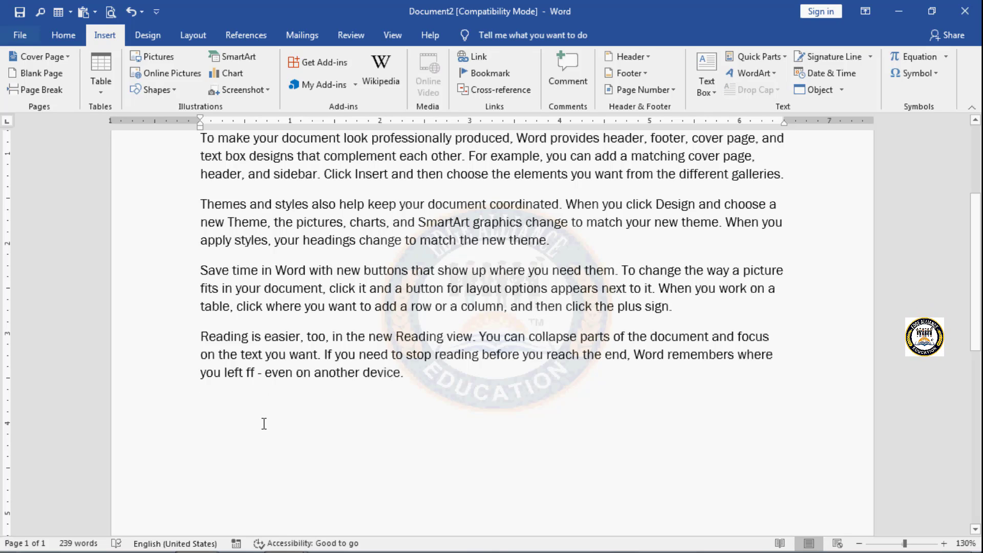
{"action": "left_click", "coordinate": [247, 423]}
{"action": "left_click", "coordinate": [842, 76]}
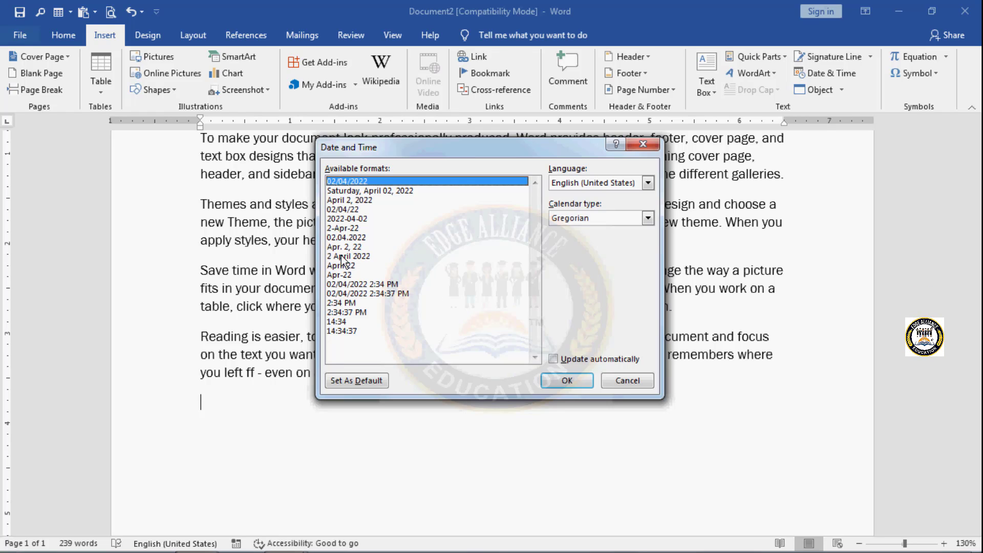
{"action": "left_click", "coordinate": [362, 294]}
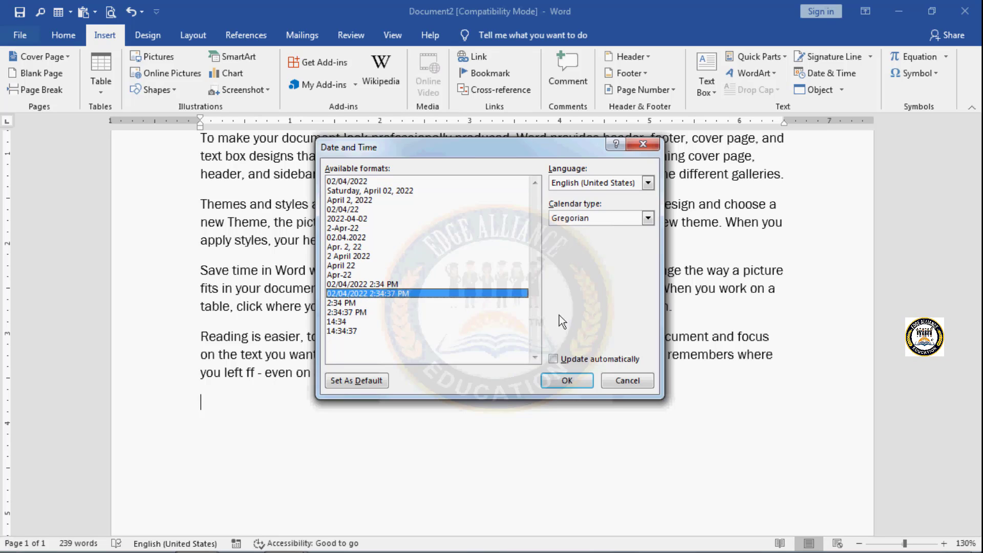
{"action": "left_click", "coordinate": [573, 380]}
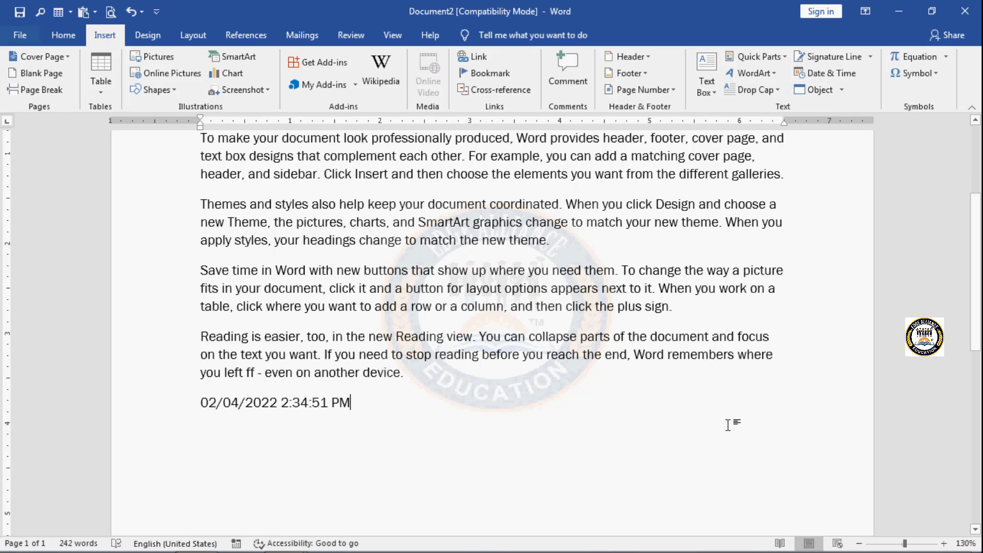
Step: Create a new blank document
{"action": "key", "text": "ctrl+n"}
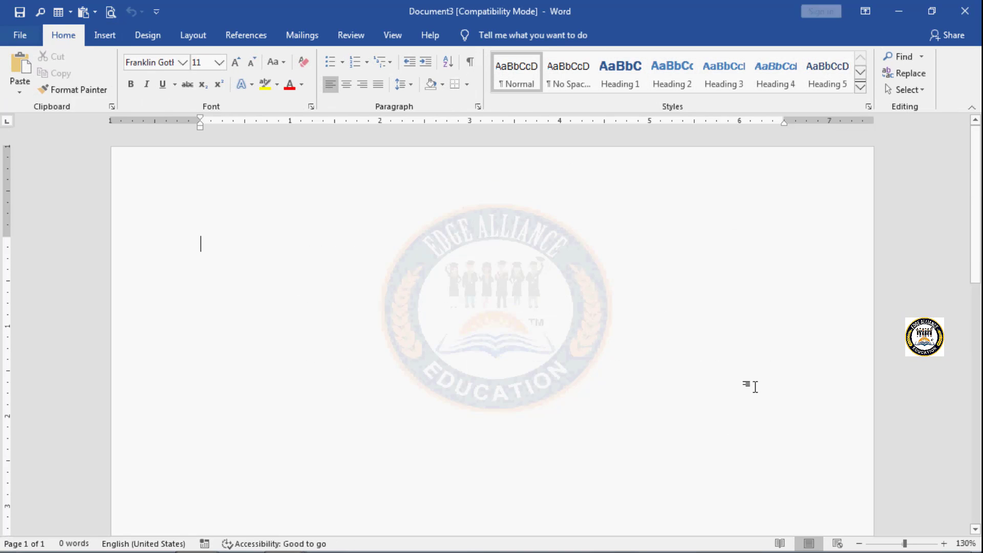
{"action": "left_click", "coordinate": [111, 39]}
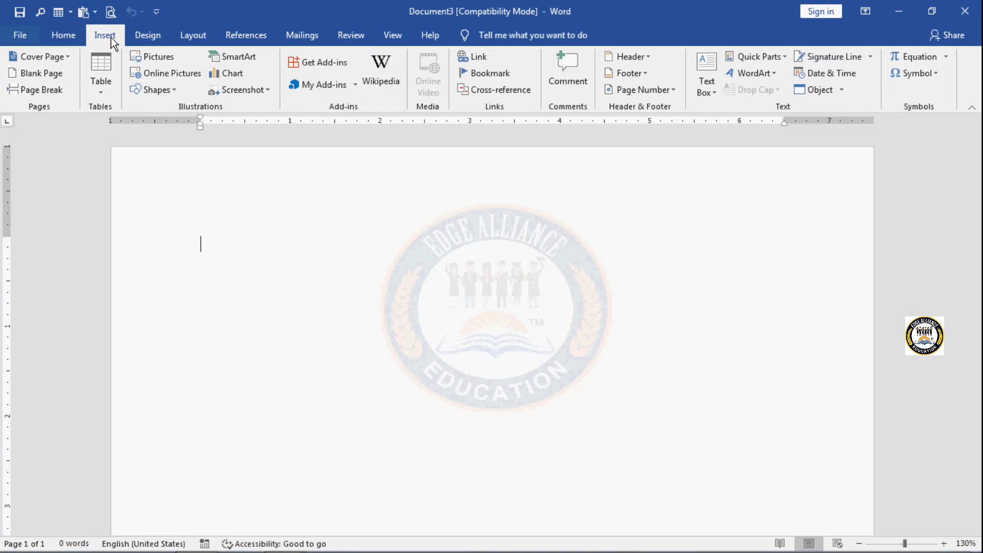
Step: Insert a new embedded object of type Bitmap Image into the blank document
{"action": "left_click", "coordinate": [841, 91]}
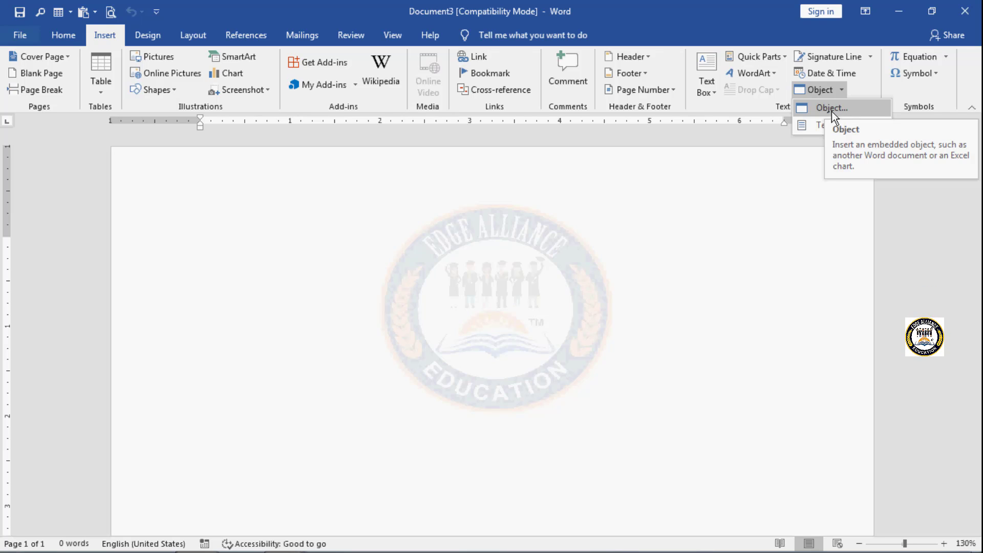
{"action": "left_click", "coordinate": [829, 108]}
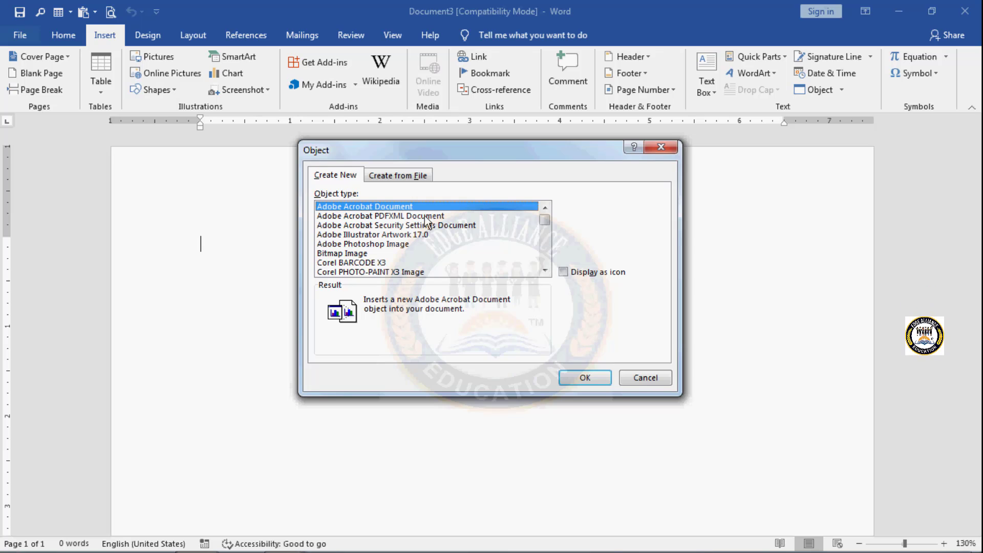
{"action": "left_click", "coordinate": [544, 270]}
{"action": "left_click", "coordinate": [544, 271]}
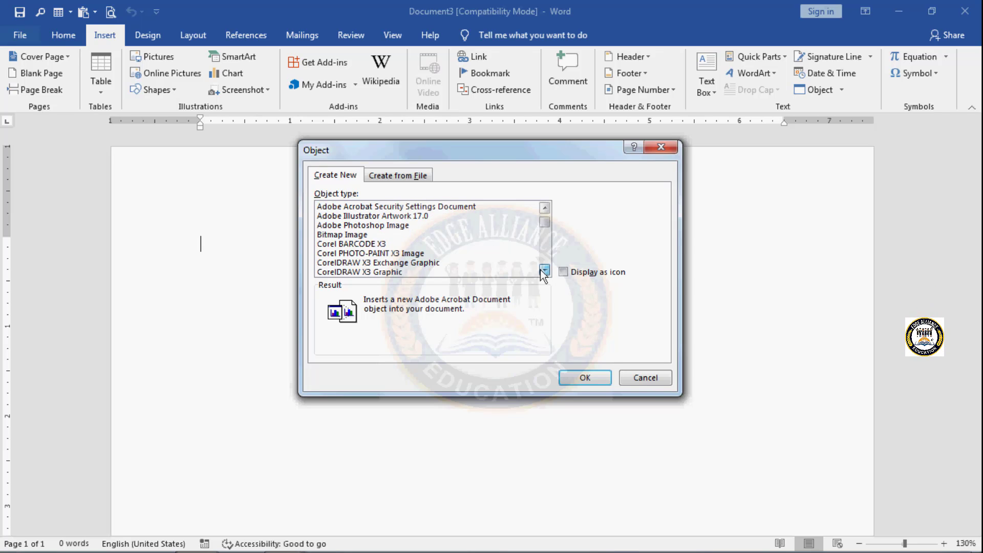
{"action": "left_click", "coordinate": [543, 270]}
{"action": "left_click", "coordinate": [544, 271]}
{"action": "left_click", "coordinate": [544, 270]}
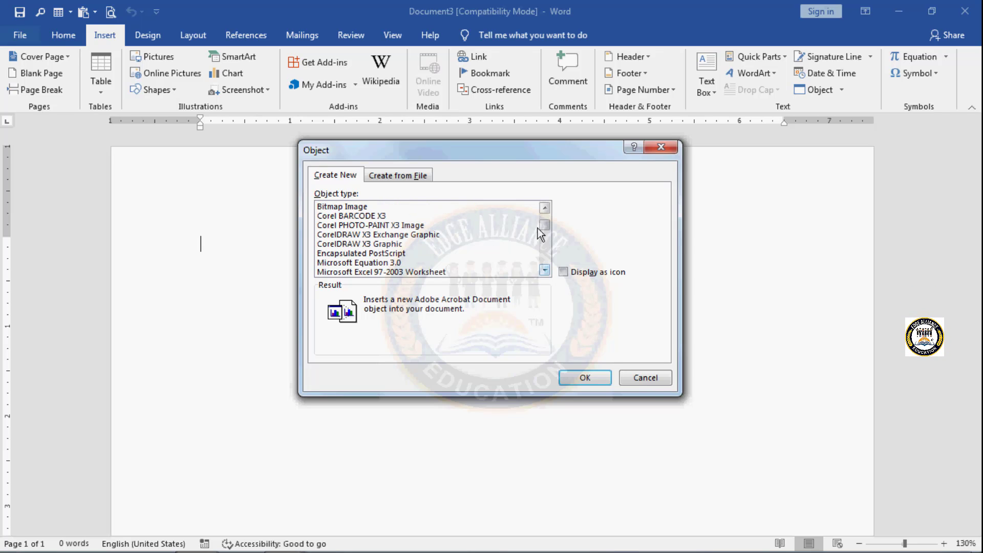
{"action": "left_click_drag", "start_coordinate": [545, 226], "coordinate": [543, 218]}
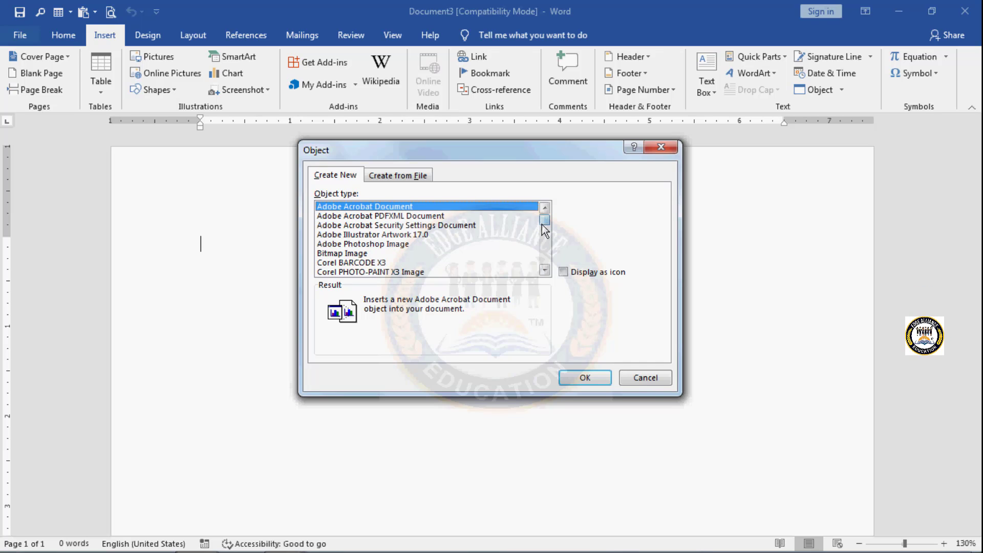
{"action": "left_click", "coordinate": [334, 254]}
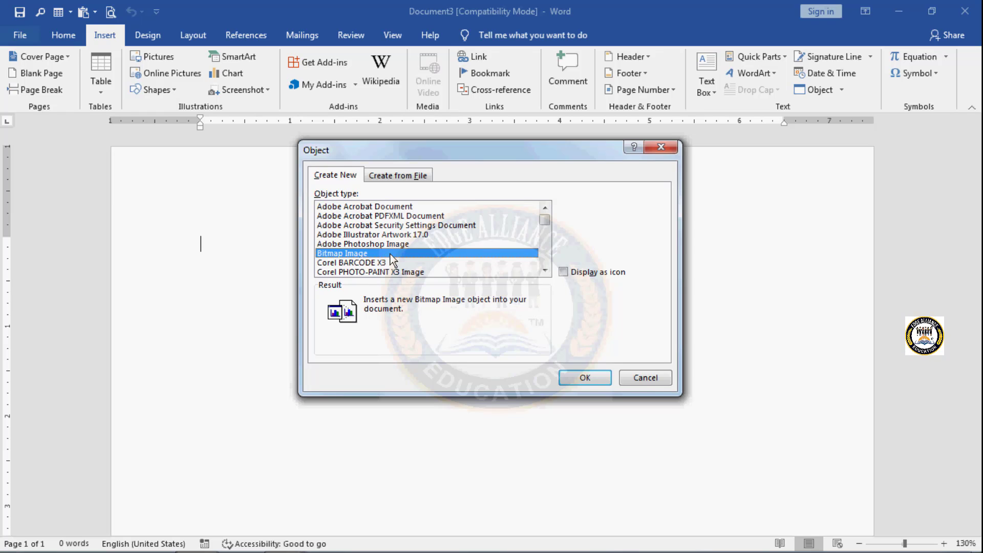
{"action": "left_click", "coordinate": [591, 382]}
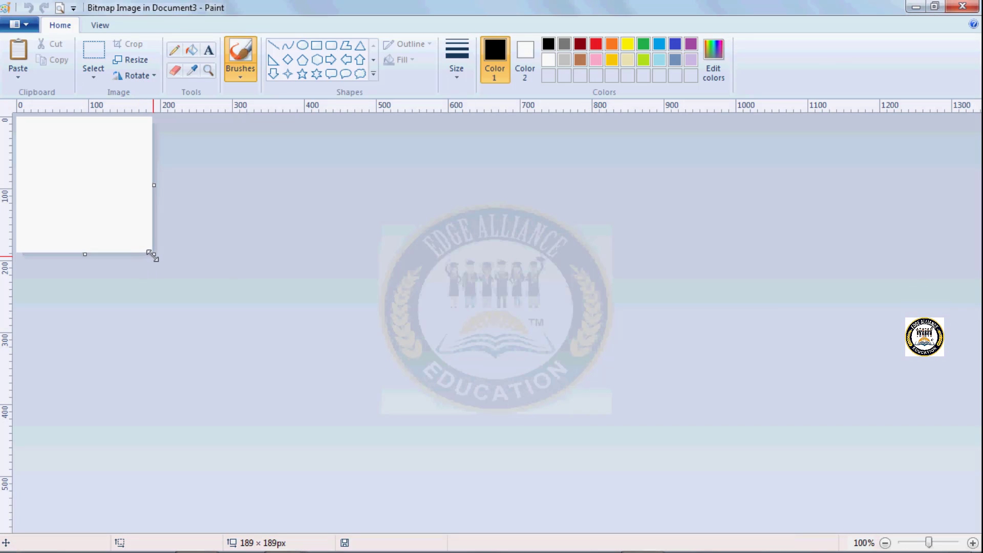
Step: Enlarge the Paint canvas to about 1228 × 544 px and draw a six-point star about 386 × 347 px on it
{"action": "left_click_drag", "start_coordinate": [153, 254], "coordinate": [909, 514]}
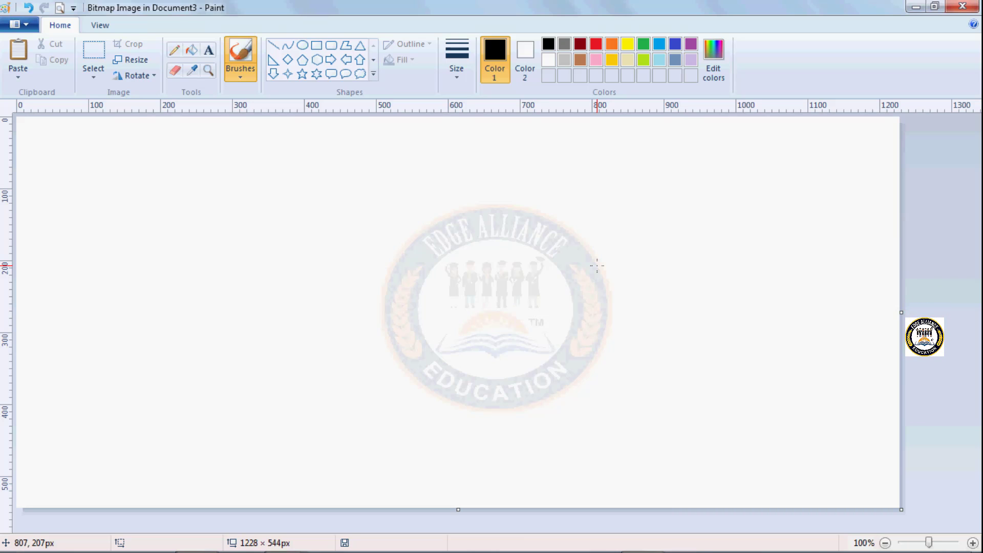
{"action": "left_click", "coordinate": [317, 74]}
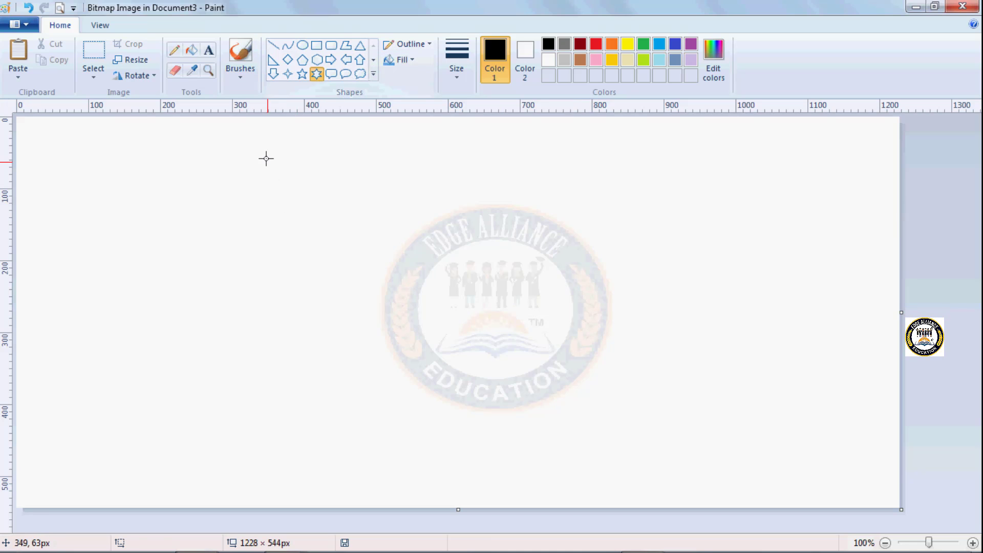
{"action": "left_click_drag", "start_coordinate": [267, 159], "coordinate": [543, 407]}
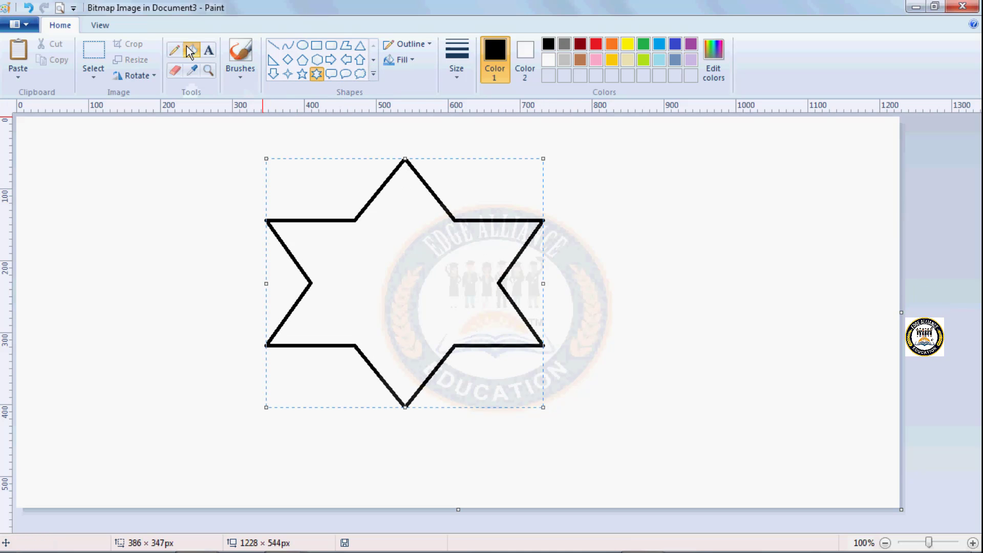
Step: Fill the six-point star with pink and close Paint to return to the Word document
{"action": "left_click", "coordinate": [191, 50]}
{"action": "left_click", "coordinate": [597, 62]}
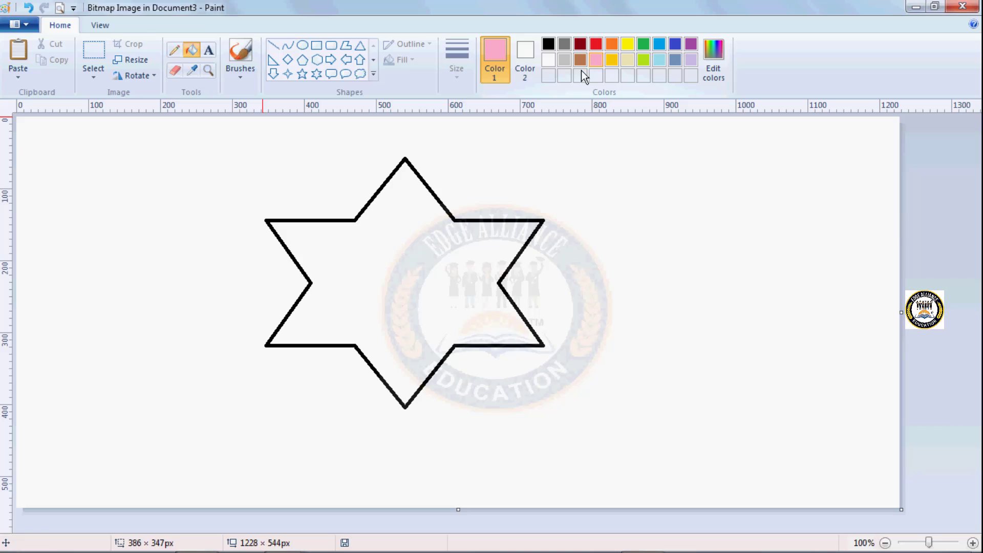
{"action": "left_click", "coordinate": [428, 273]}
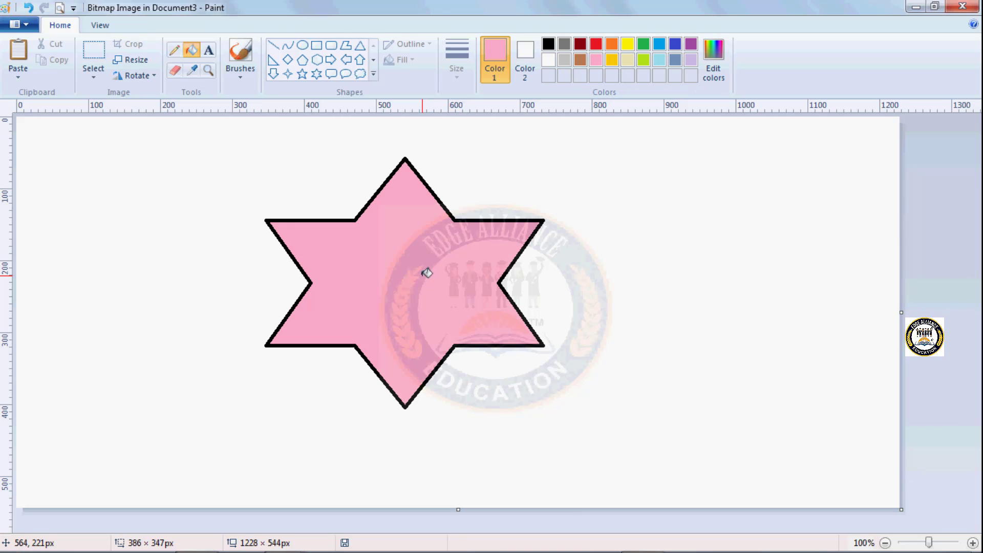
{"action": "left_click", "coordinate": [968, 5]}
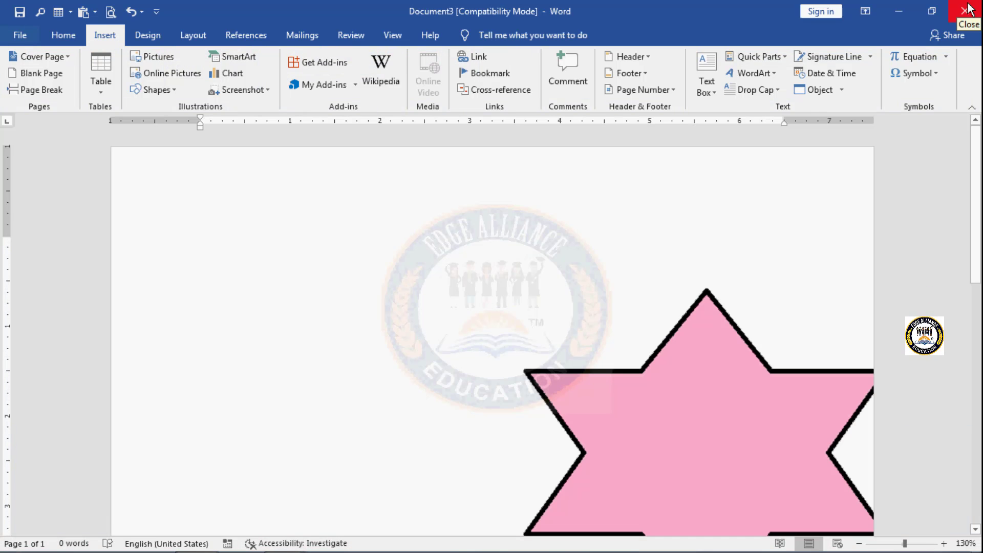
Step: Delete the embedded star bitmap from the document
{"action": "left_click", "coordinate": [721, 424]}
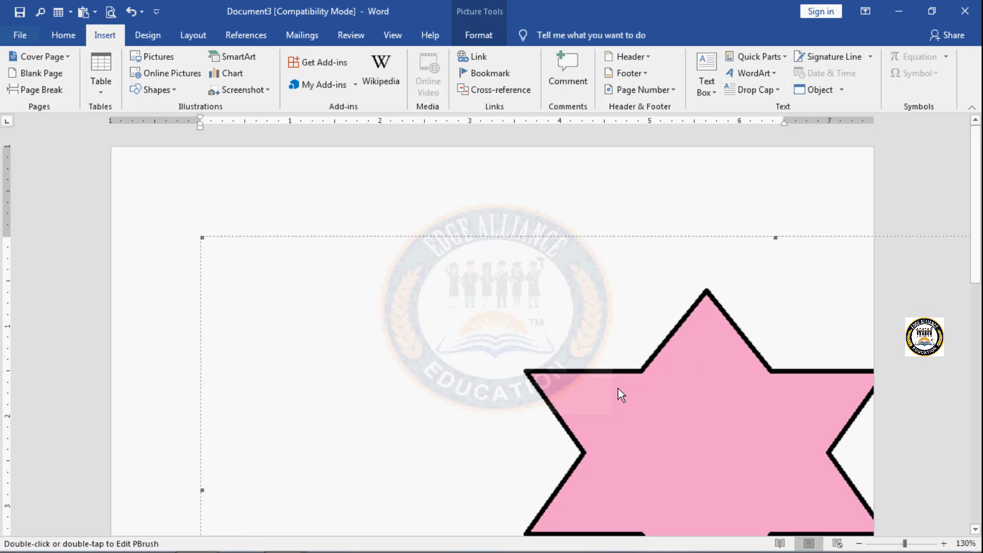
{"action": "left_click", "coordinate": [592, 377]}
{"action": "scroll", "coordinate": [589, 378], "scroll_direction": "down", "scroll_amount": 2}
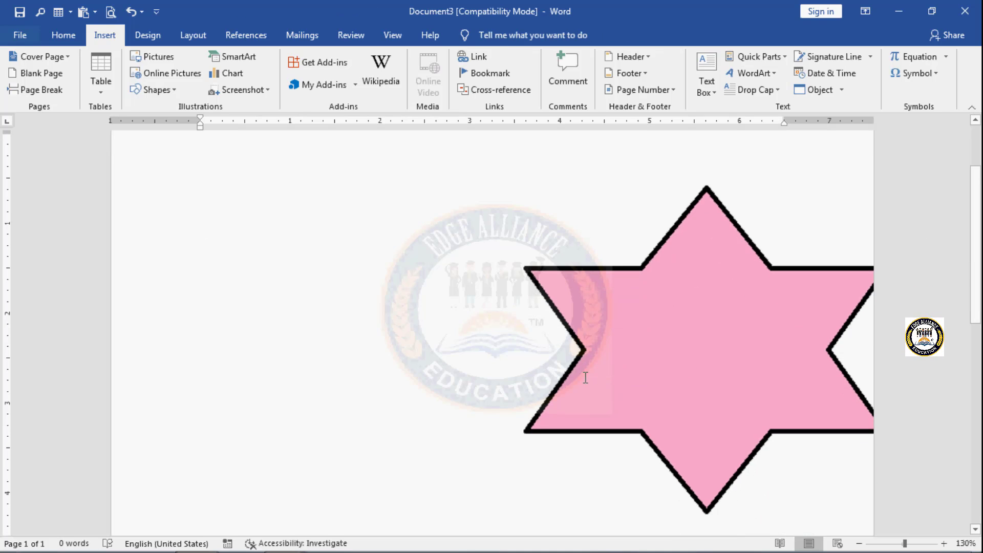
{"action": "left_click", "coordinate": [586, 383]}
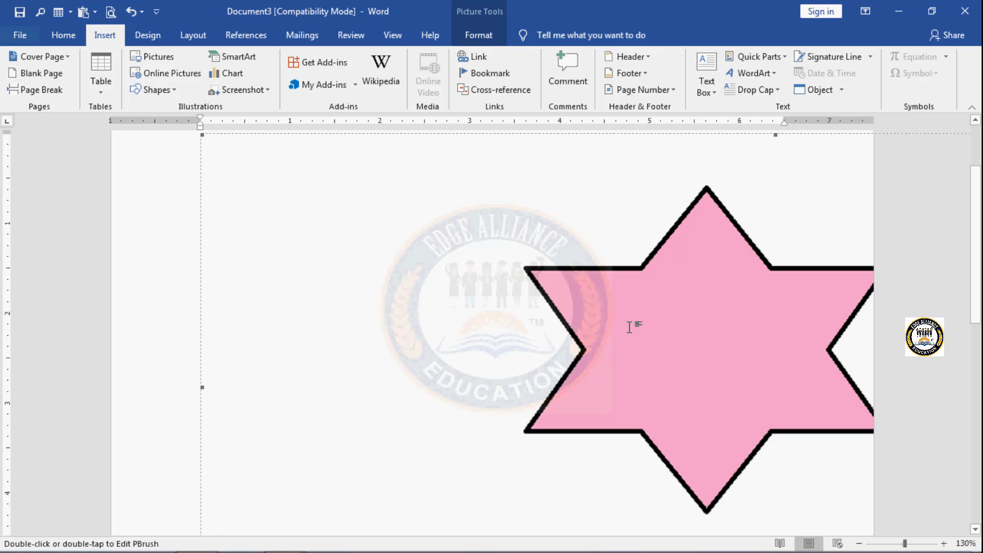
{"action": "key", "text": "Delete"}
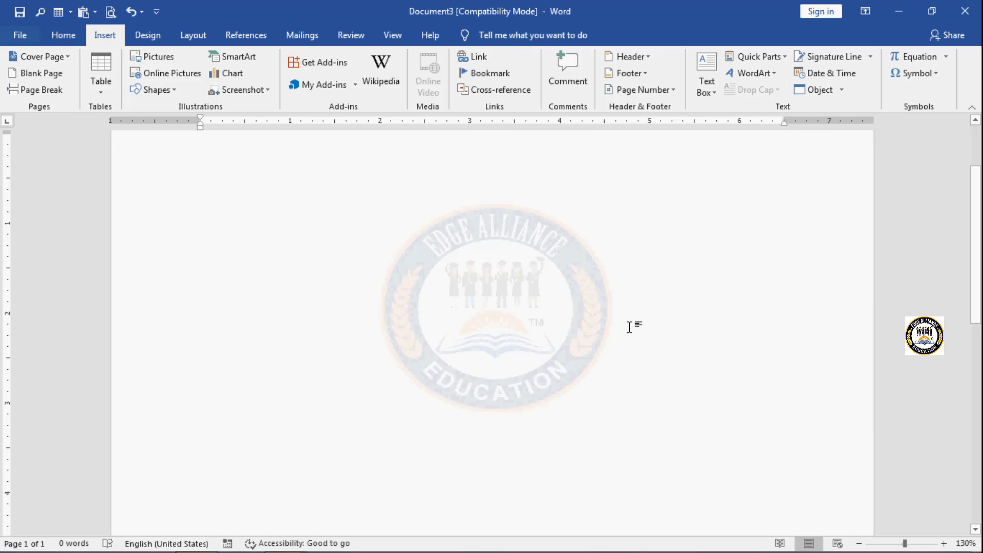
{"action": "left_click", "coordinate": [836, 88]}
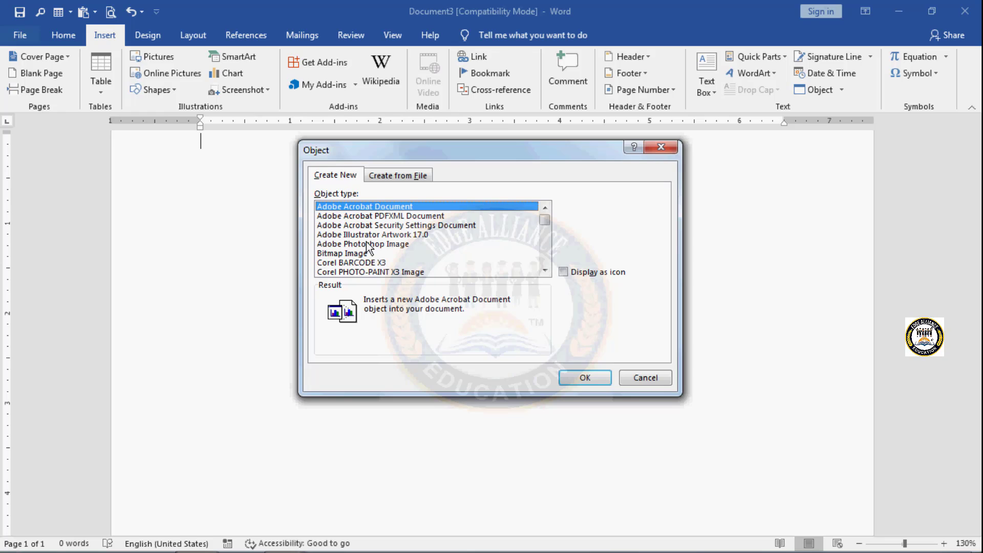
{"action": "left_click", "coordinate": [545, 270]}
{"action": "left_click", "coordinate": [544, 270]}
{"action": "left_click", "coordinate": [544, 270]}
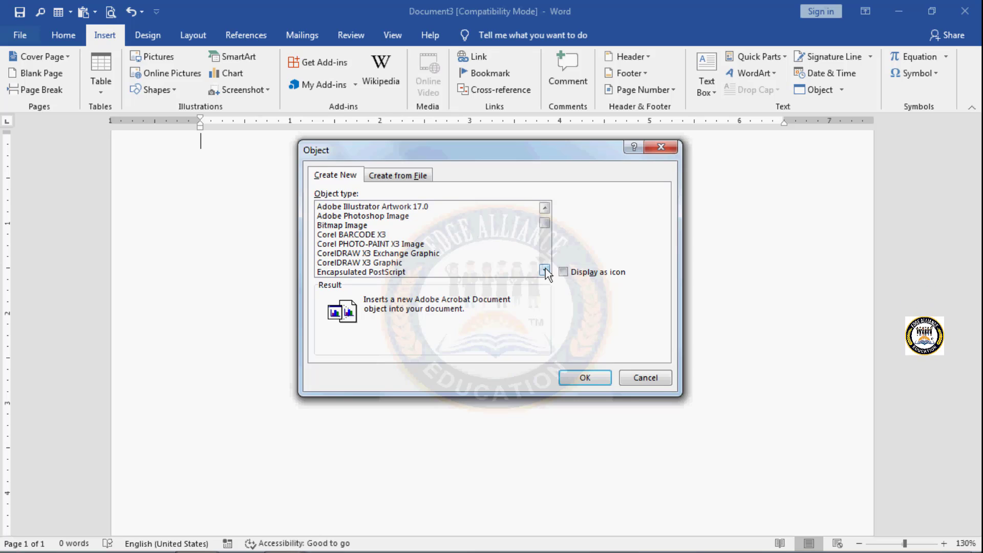
{"action": "left_click", "coordinate": [667, 383]}
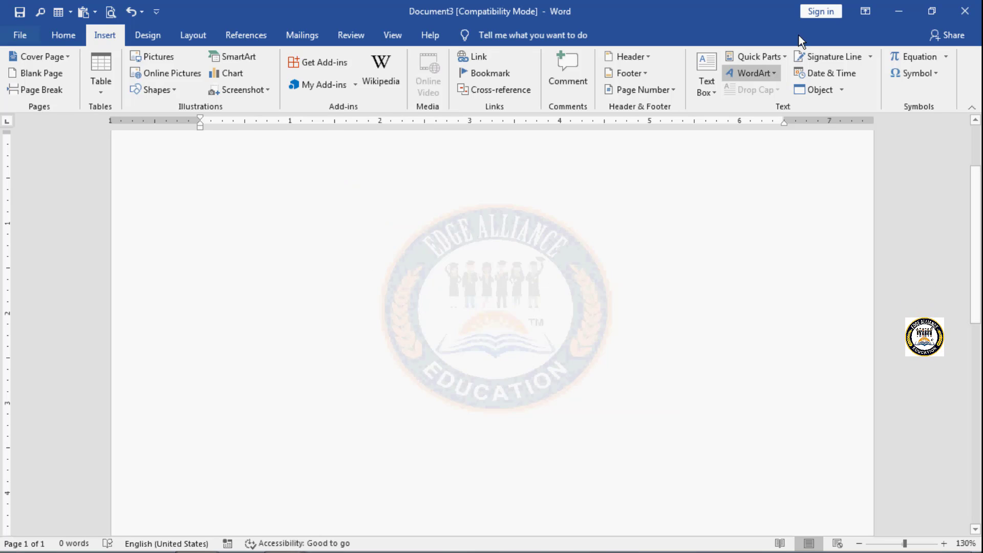
Step: Insert the text of the file m1.docx from the Documents library into the document
{"action": "left_click", "coordinate": [842, 90]}
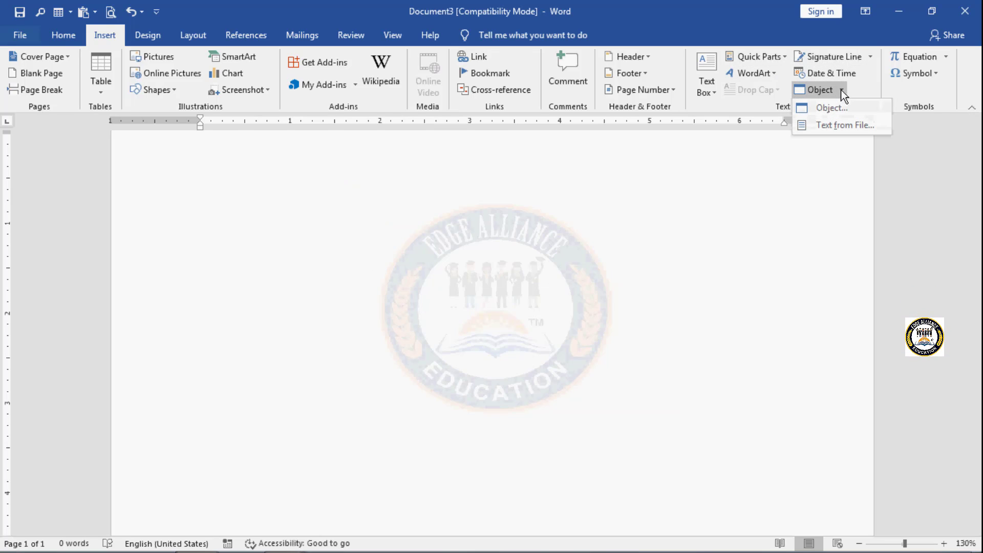
{"action": "left_click", "coordinate": [843, 125]}
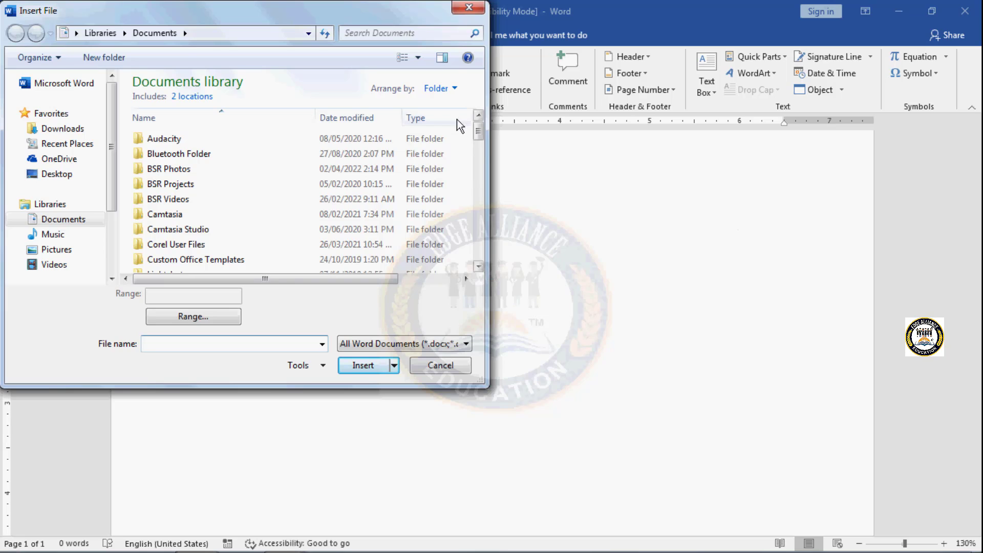
{"action": "left_click_drag", "start_coordinate": [477, 129], "coordinate": [477, 205]}
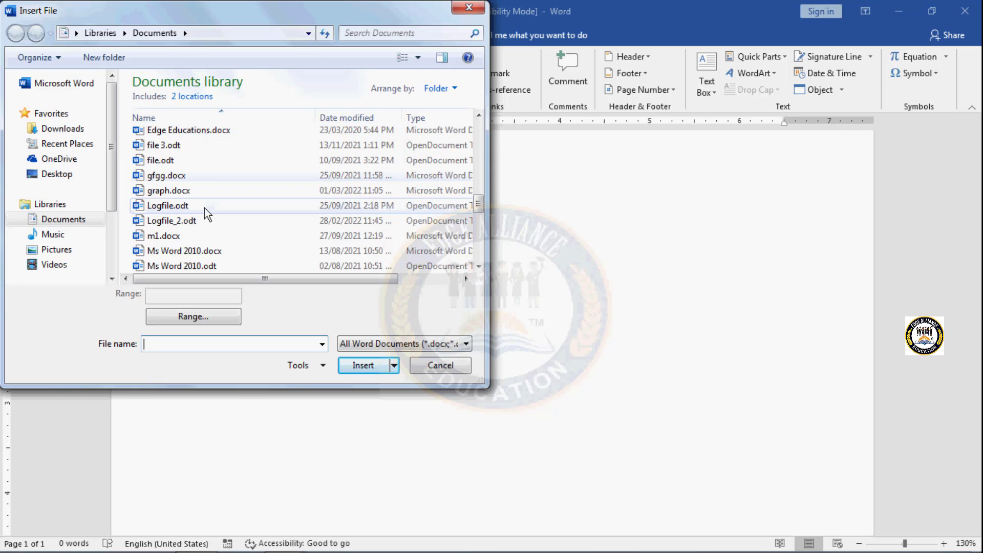
{"action": "left_click", "coordinate": [197, 234]}
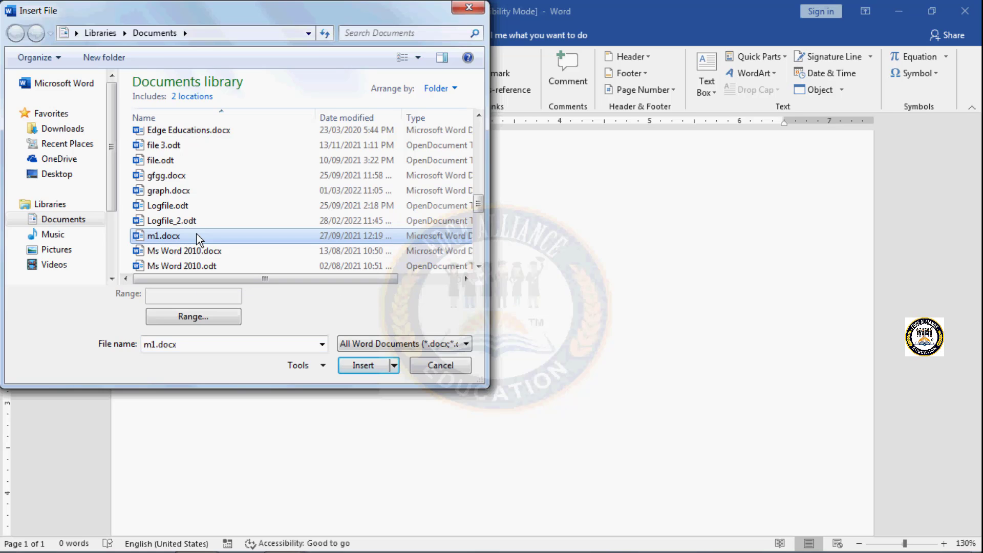
{"action": "left_click", "coordinate": [370, 367]}
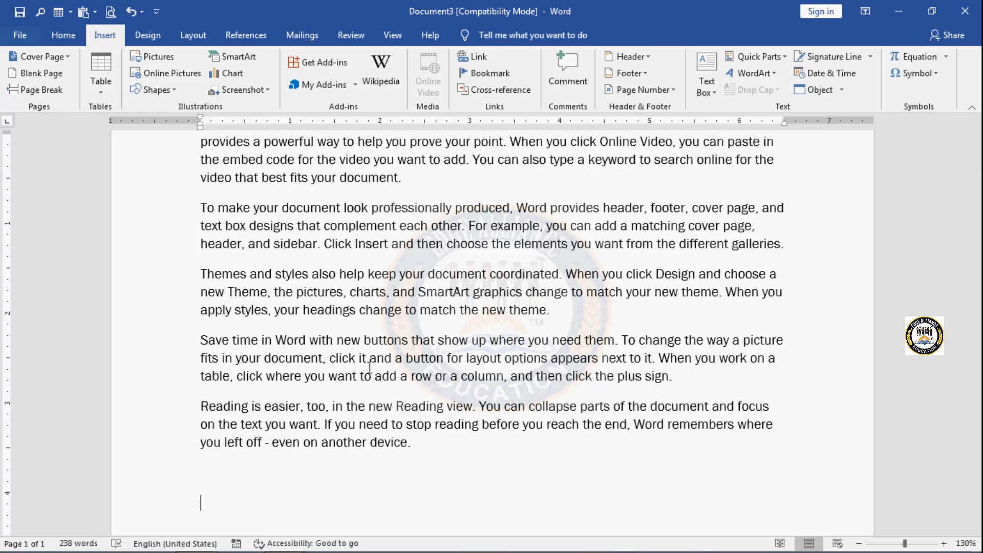
Step: Insert the built-in Fourier Series equation on a new line below the document's last paragraph
{"action": "scroll", "coordinate": [370, 367], "scroll_direction": "up", "scroll_amount": 2}
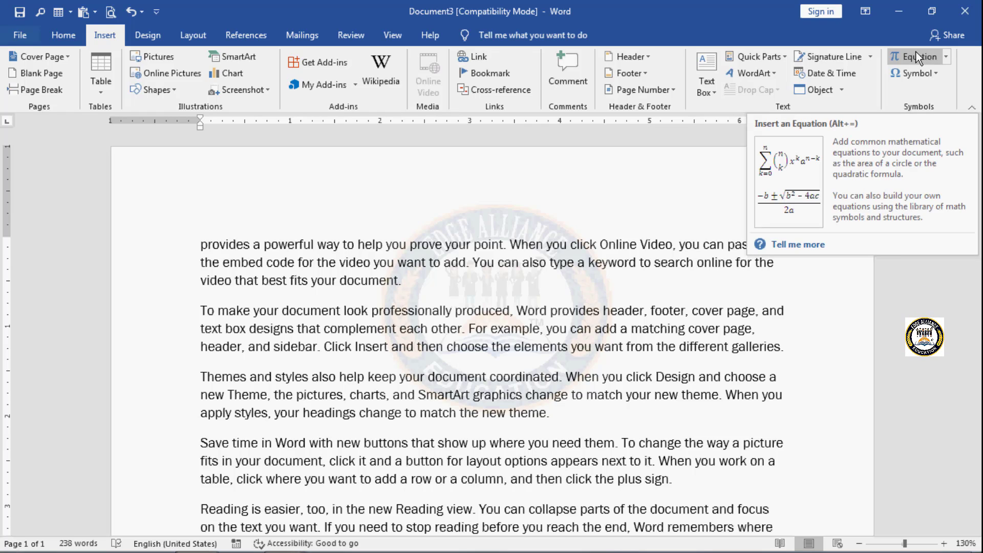
{"action": "left_click", "coordinate": [944, 57]}
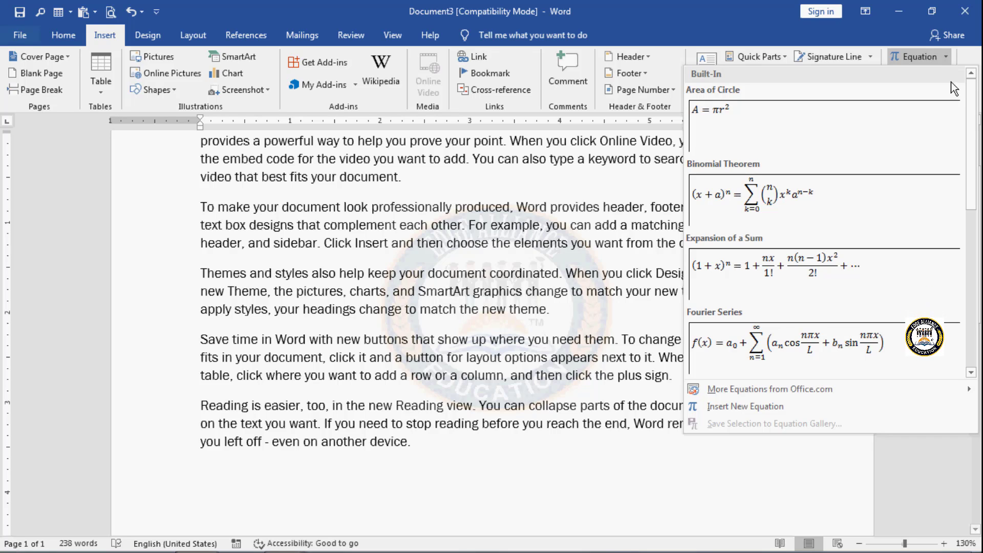
{"action": "scroll", "coordinate": [971, 157], "scroll_direction": "down", "scroll_amount": 3}
{"action": "left_click_drag", "start_coordinate": [971, 157], "coordinate": [972, 289]}
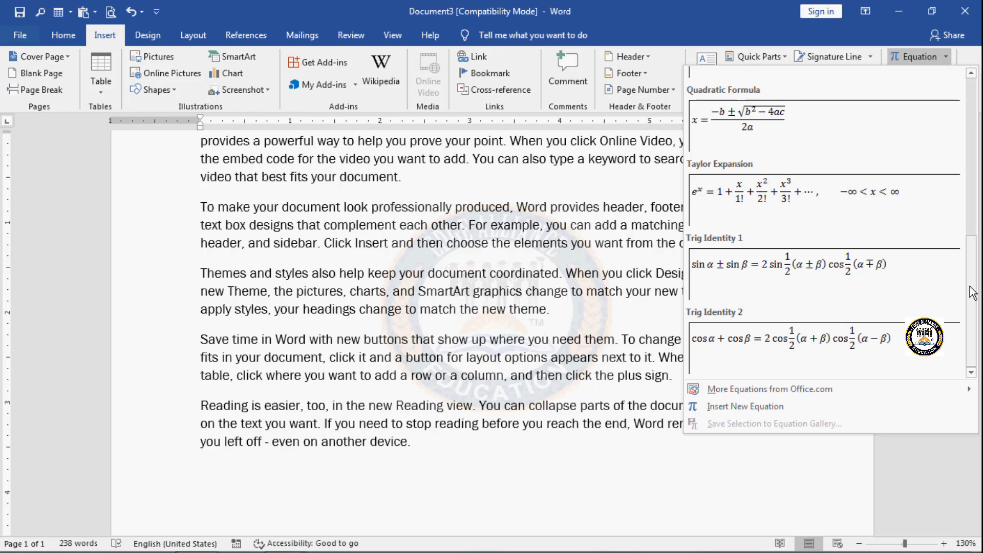
{"action": "left_click", "coordinate": [684, 499]}
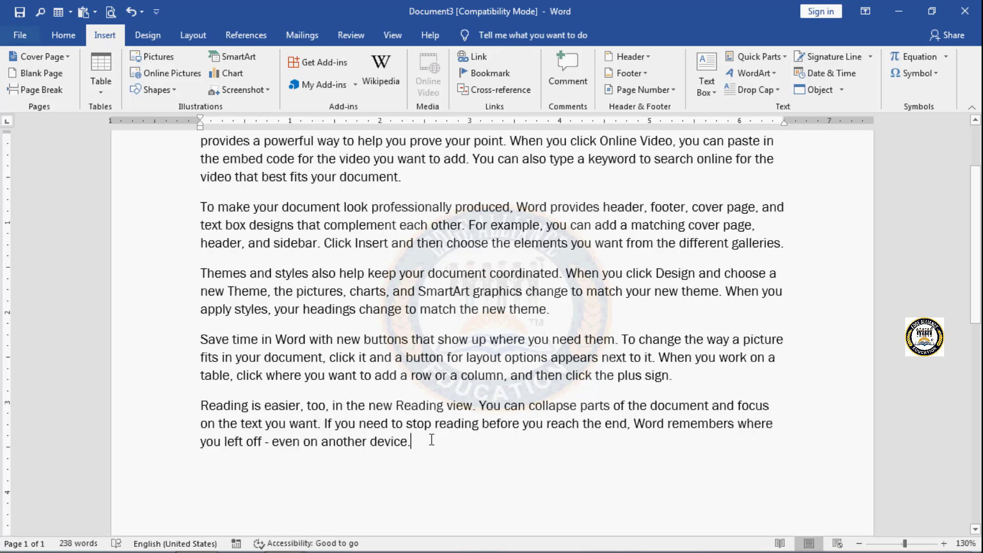
{"action": "key", "text": "Return"}
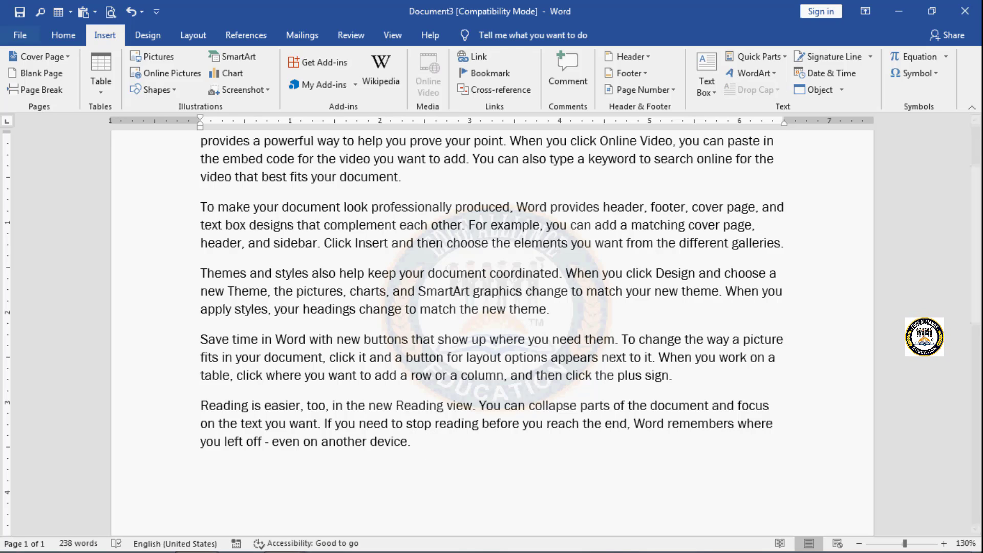
{"action": "left_click", "coordinate": [945, 58]}
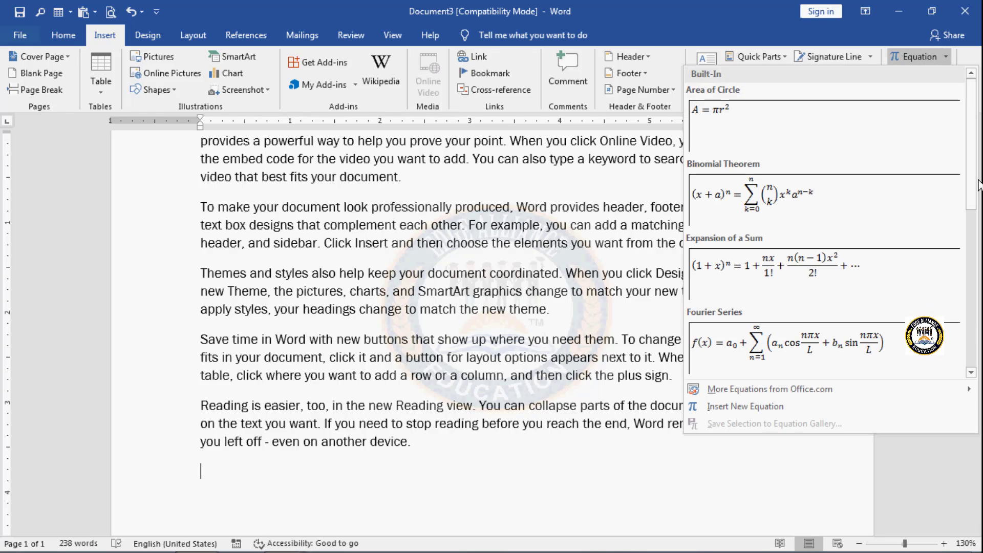
{"action": "left_click_drag", "start_coordinate": [972, 187], "coordinate": [974, 218]}
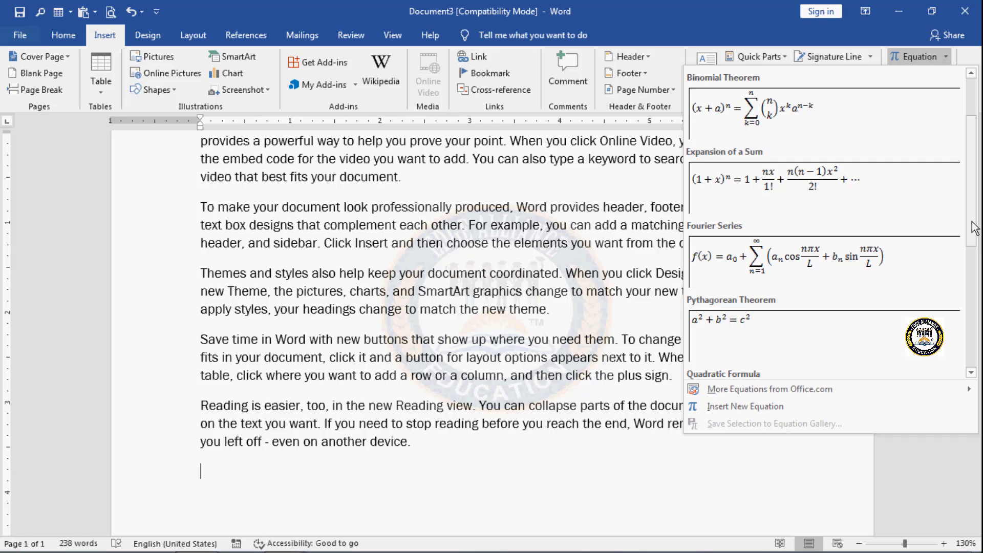
{"action": "left_click", "coordinate": [821, 239]}
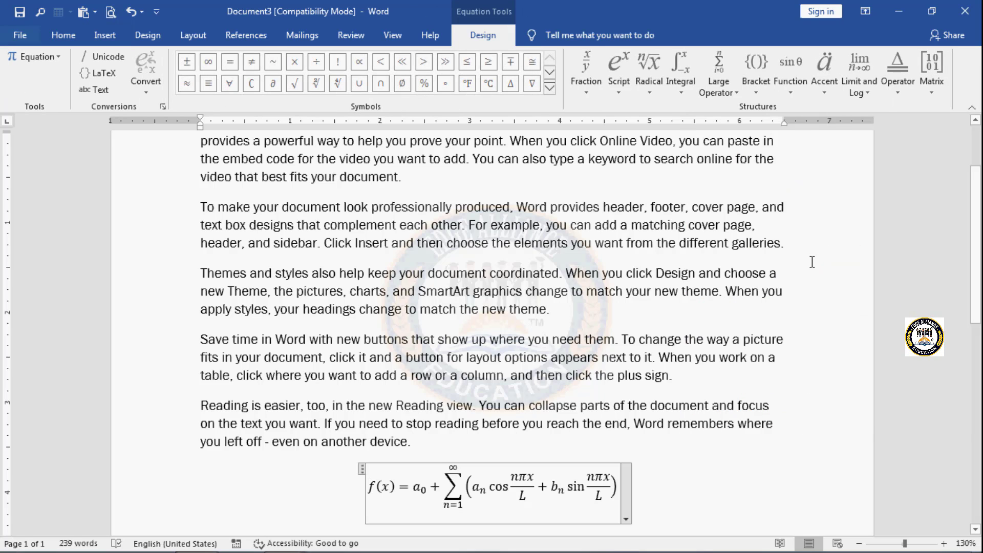
{"action": "left_click", "coordinate": [102, 35]}
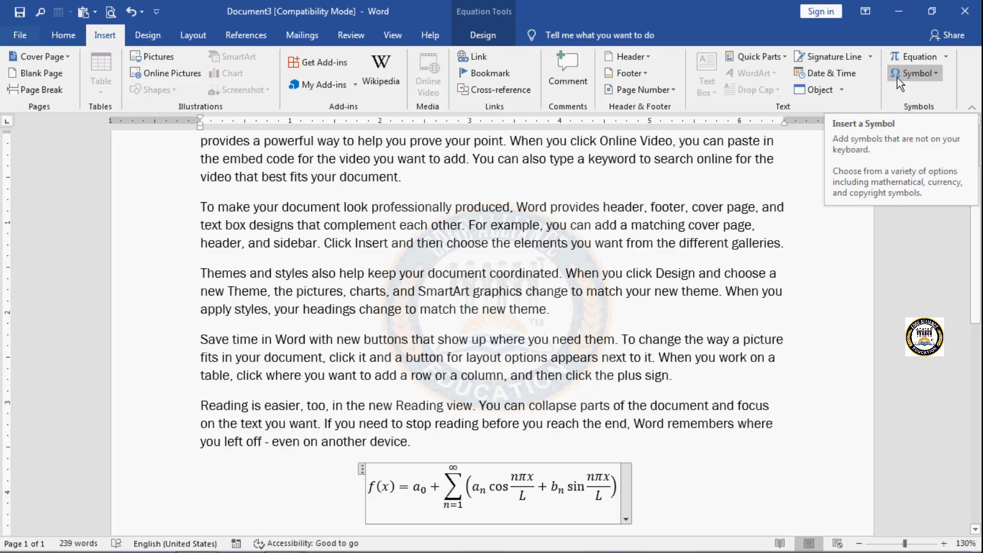
{"action": "left_click", "coordinate": [737, 463]}
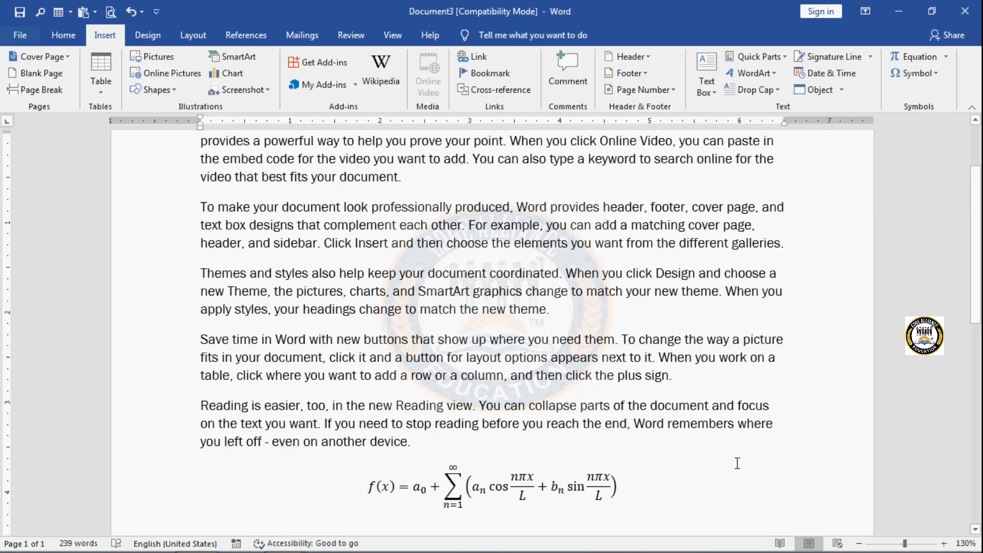
Step: Delete all of the document's content, including the inserted equation
{"action": "key", "text": "ctrl+s"}
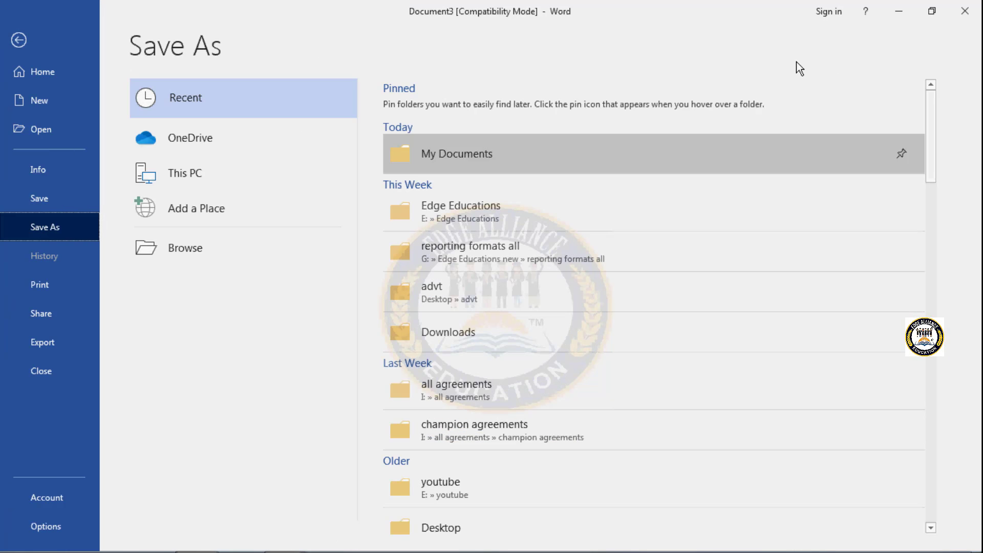
{"action": "left_click", "coordinate": [19, 40]}
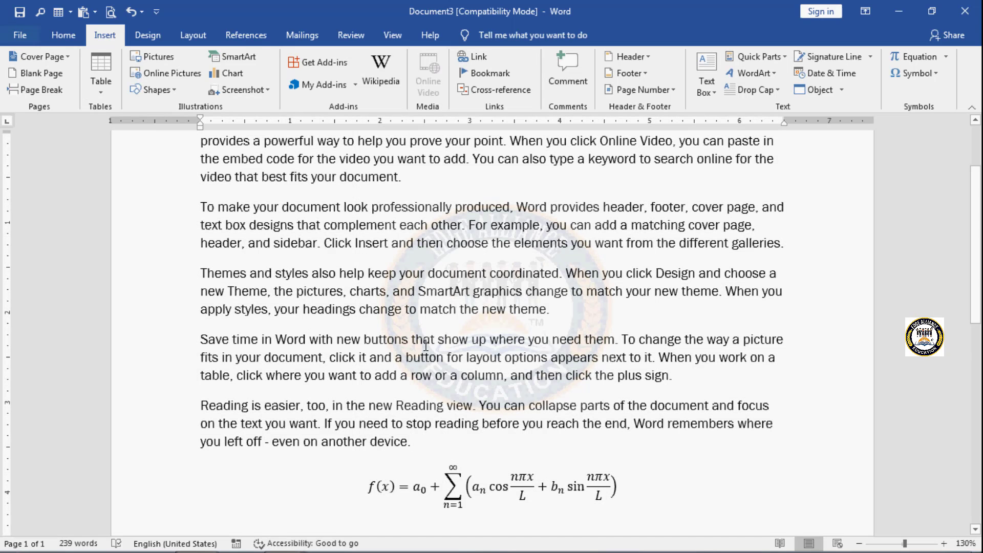
{"action": "key", "text": "ctrl+a"}
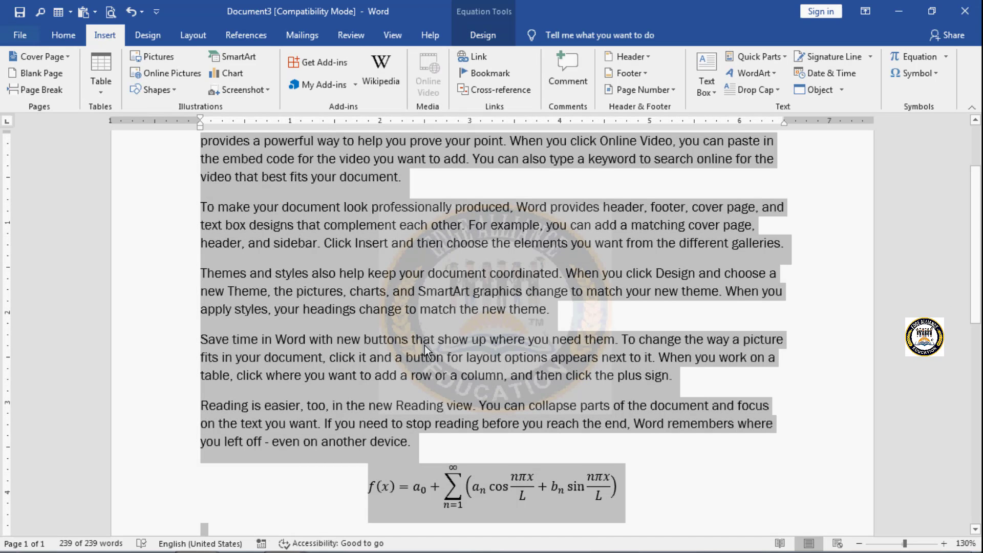
{"action": "key", "text": "Delete"}
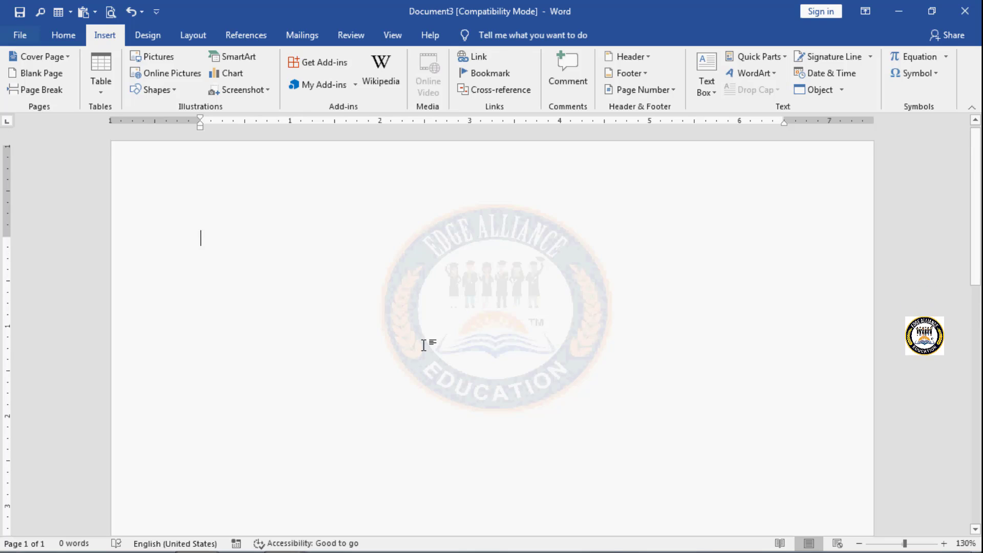
Step: Insert the recently used down-left arrow symbol and write "parts of computer" after it
{"action": "left_click", "coordinate": [936, 74]}
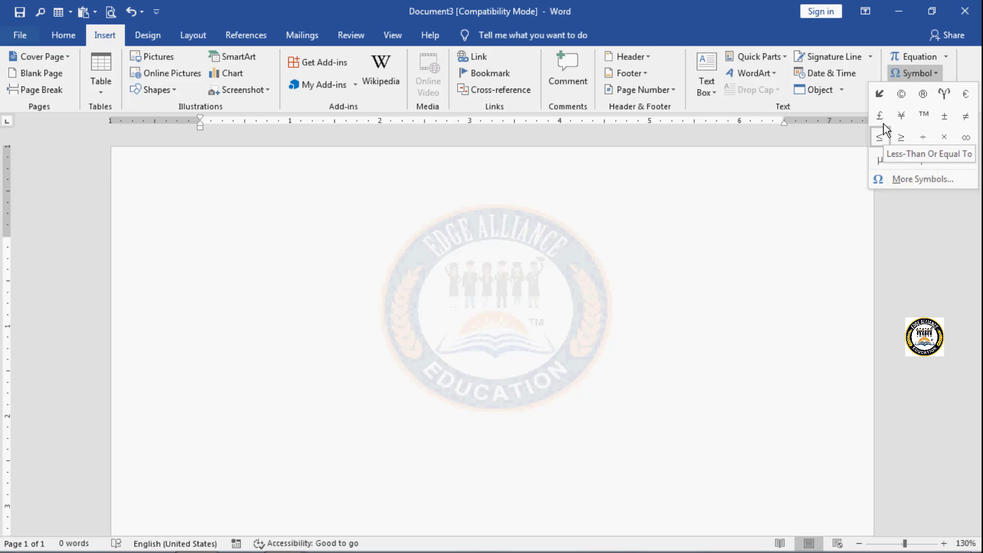
{"action": "left_click", "coordinate": [879, 94]}
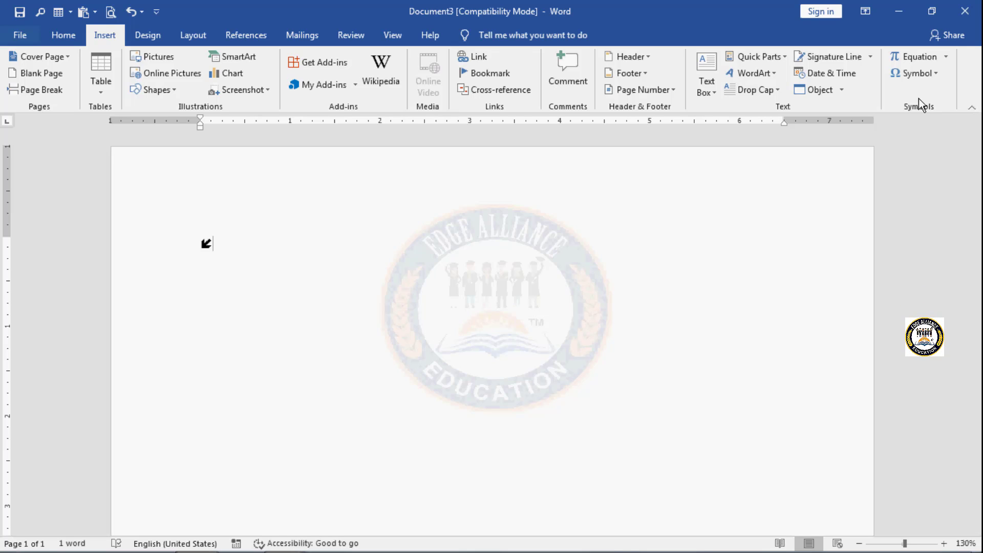
{"action": "type", "text": "pae"}
{"action": "type", "text": "ts of"}
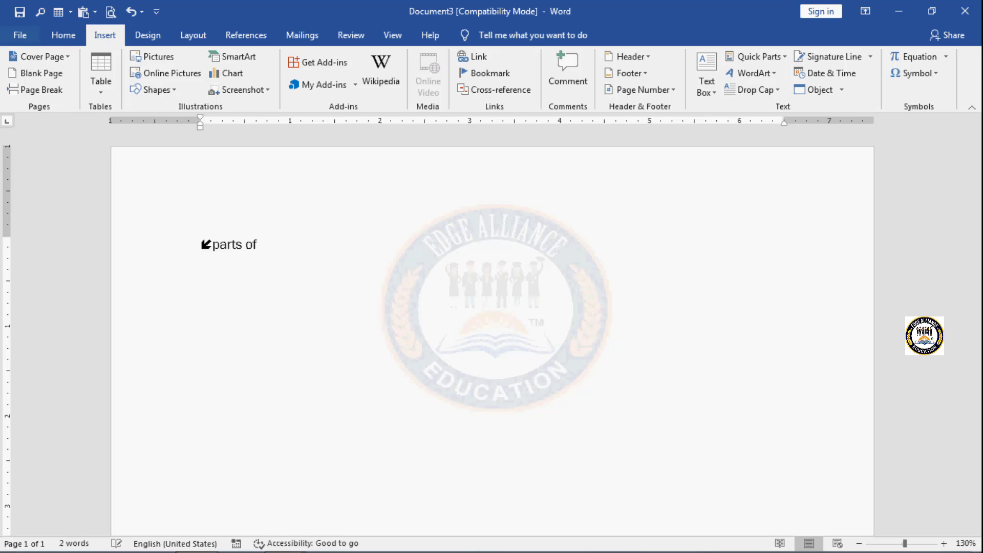
{"action": "type", "text": " compu"}
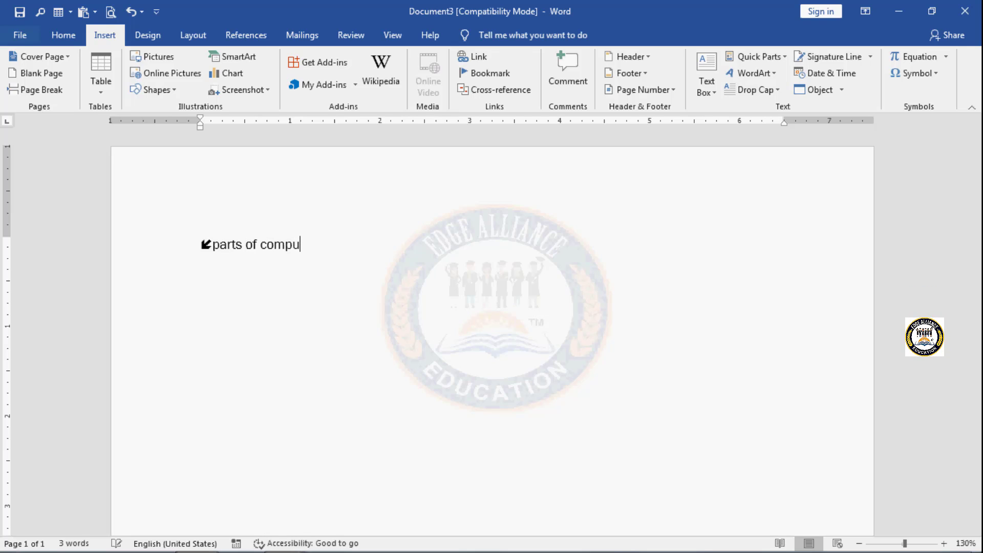
{"action": "type", "text": "ter"}
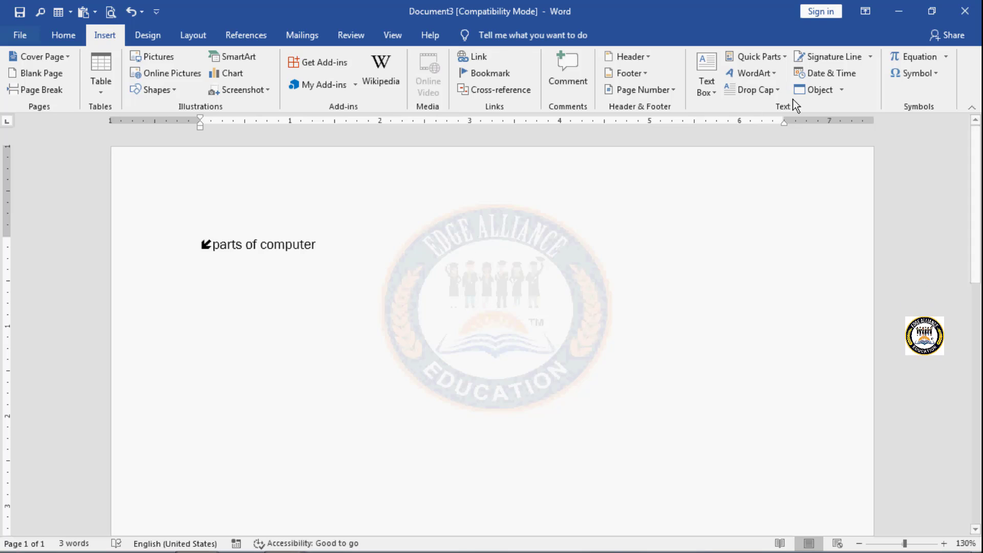
Step: Insert the small Wingdings diamond symbol with character code 115 on a new line and write "monitor" after it
{"action": "left_click", "coordinate": [936, 73]}
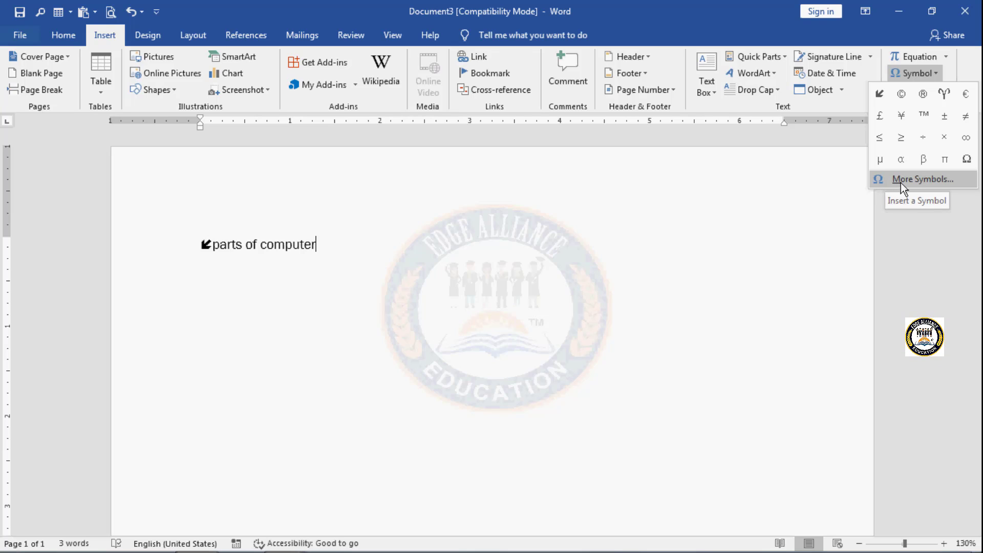
{"action": "left_click", "coordinate": [536, 330]}
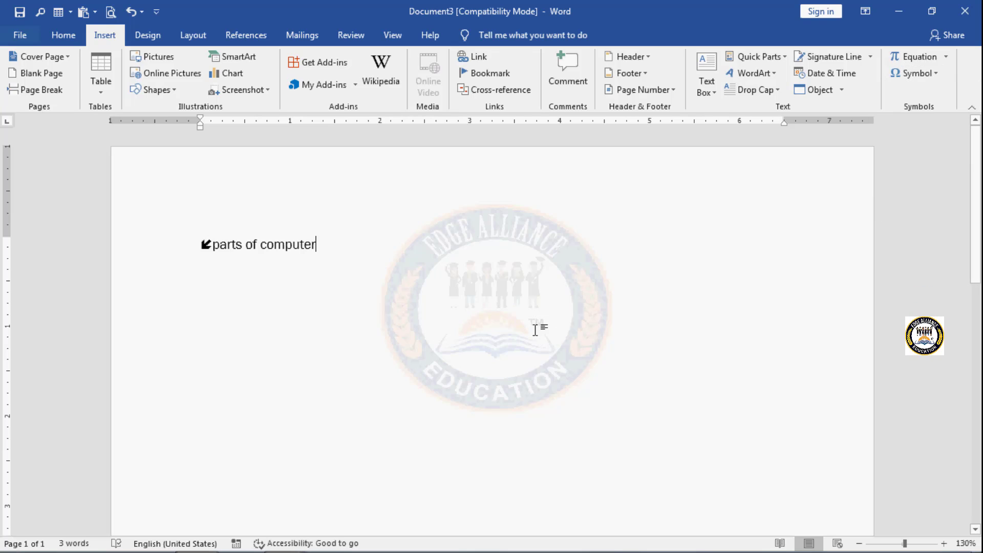
{"action": "key", "text": "Return"}
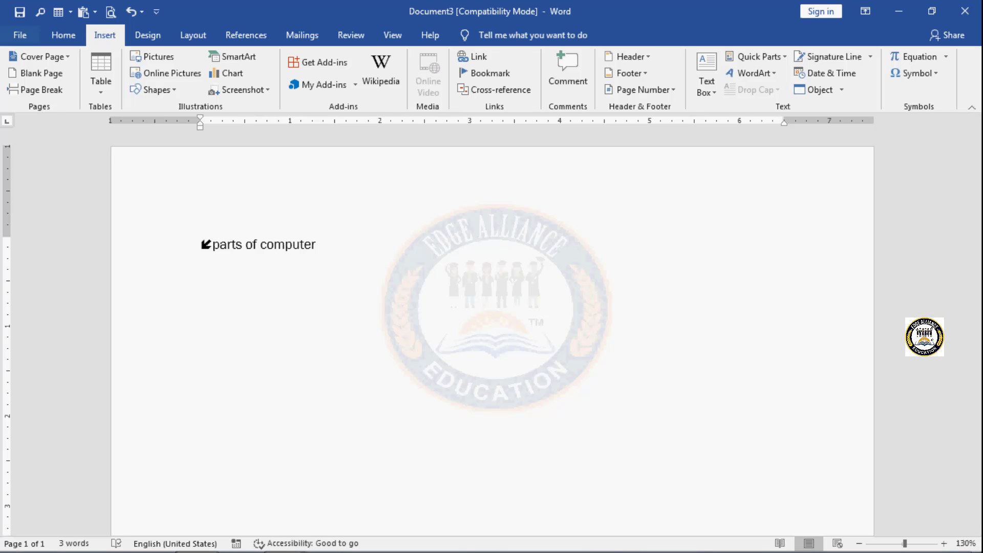
{"action": "left_click", "coordinate": [938, 72]}
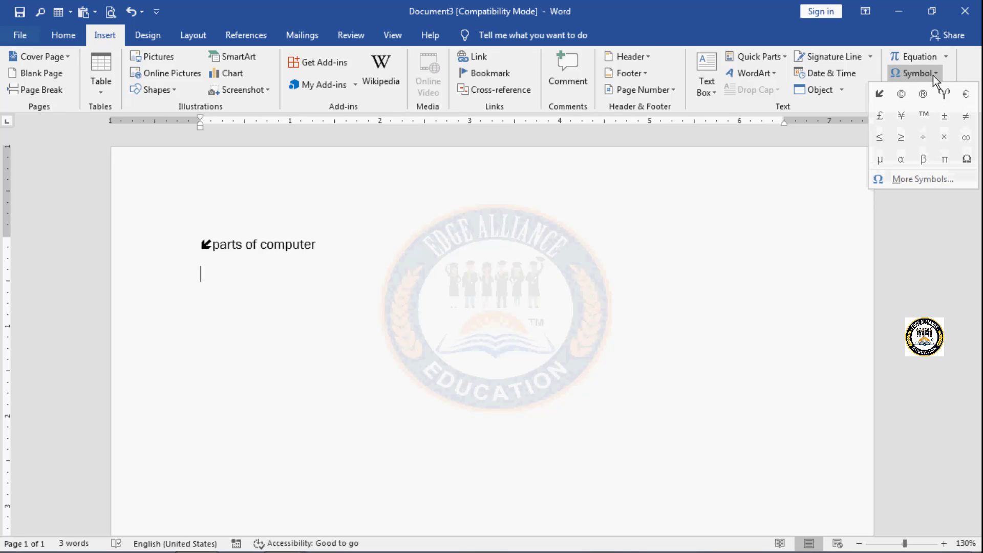
{"action": "left_click", "coordinate": [933, 178]}
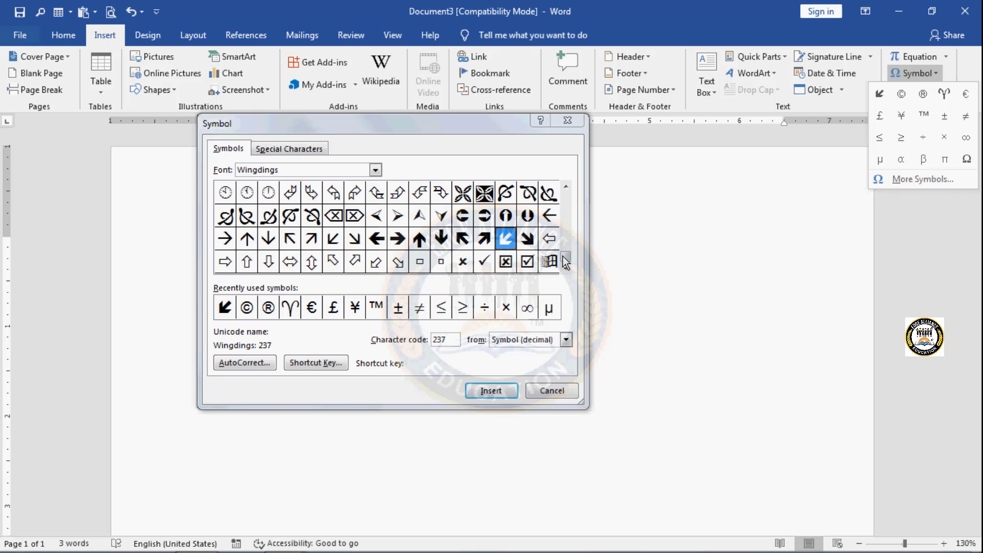
{"action": "left_click_drag", "start_coordinate": [566, 262], "coordinate": [565, 204]}
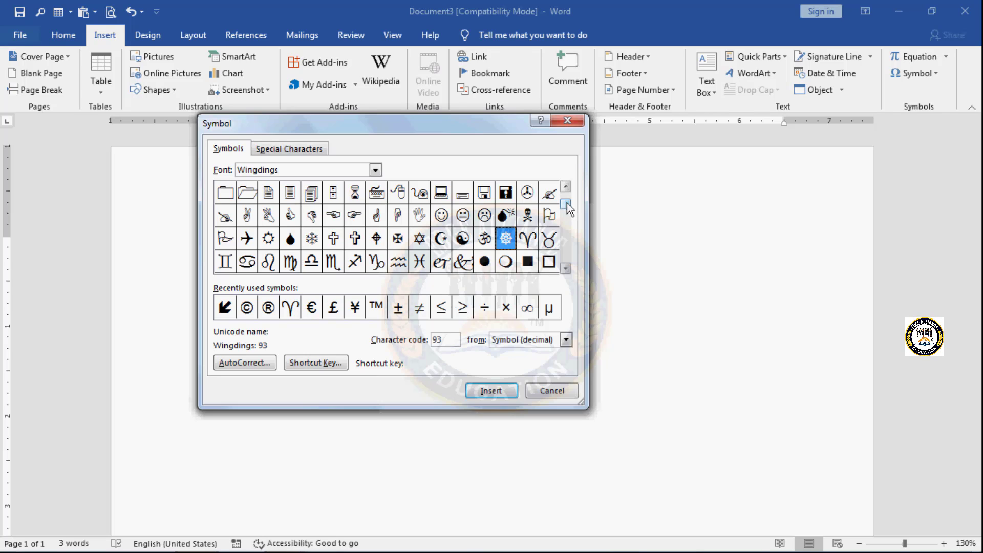
{"action": "left_click", "coordinate": [566, 267]}
{"action": "left_click", "coordinate": [566, 267]}
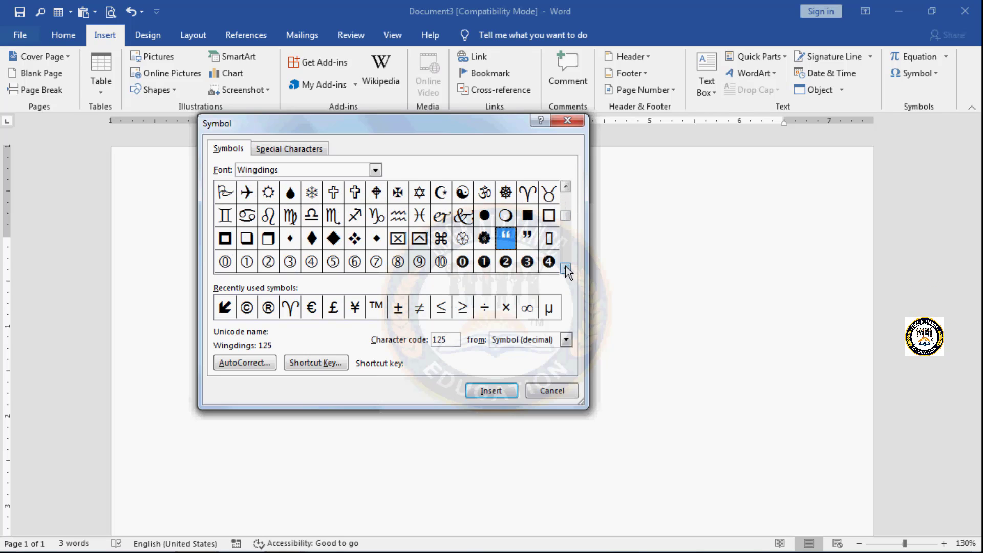
{"action": "left_click", "coordinate": [566, 267]}
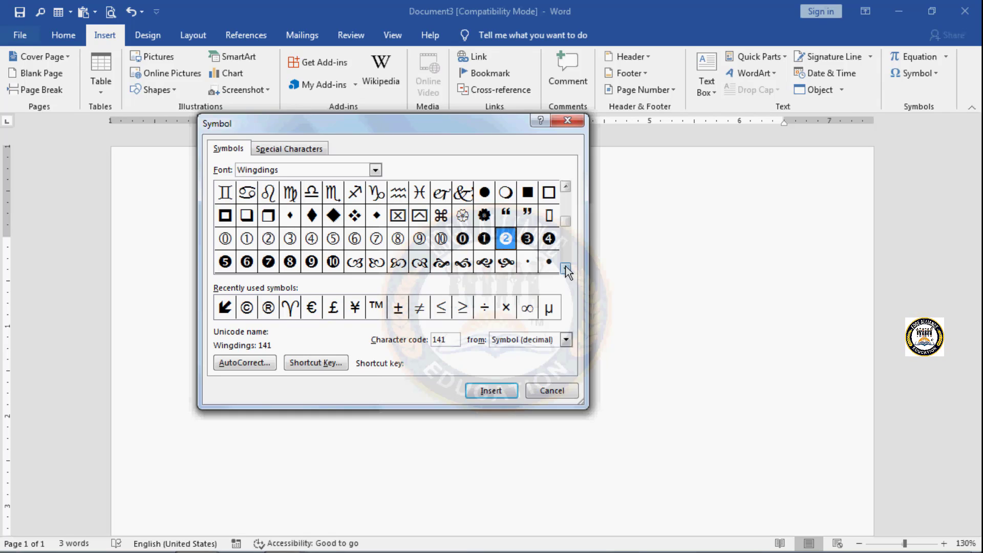
{"action": "left_click", "coordinate": [291, 217]}
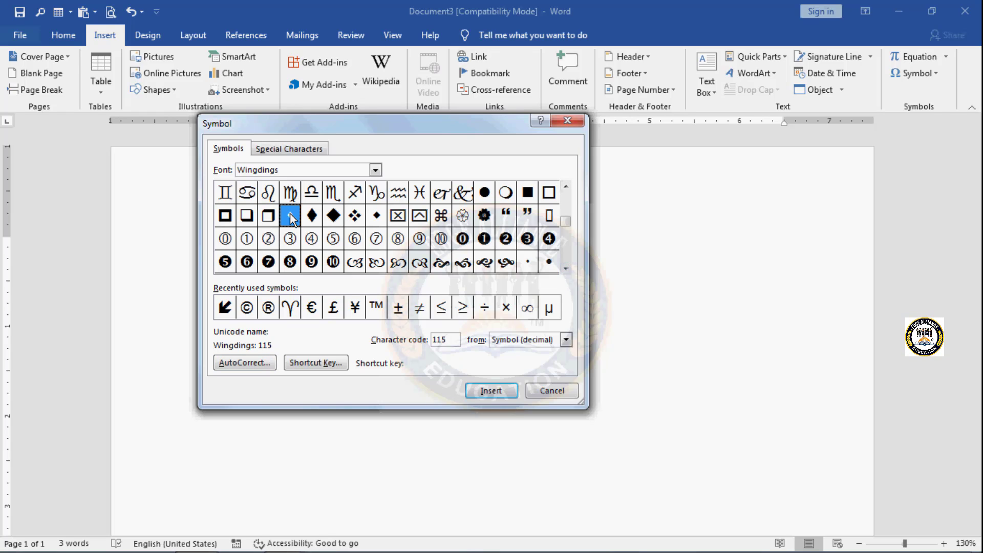
{"action": "left_click", "coordinate": [480, 390]}
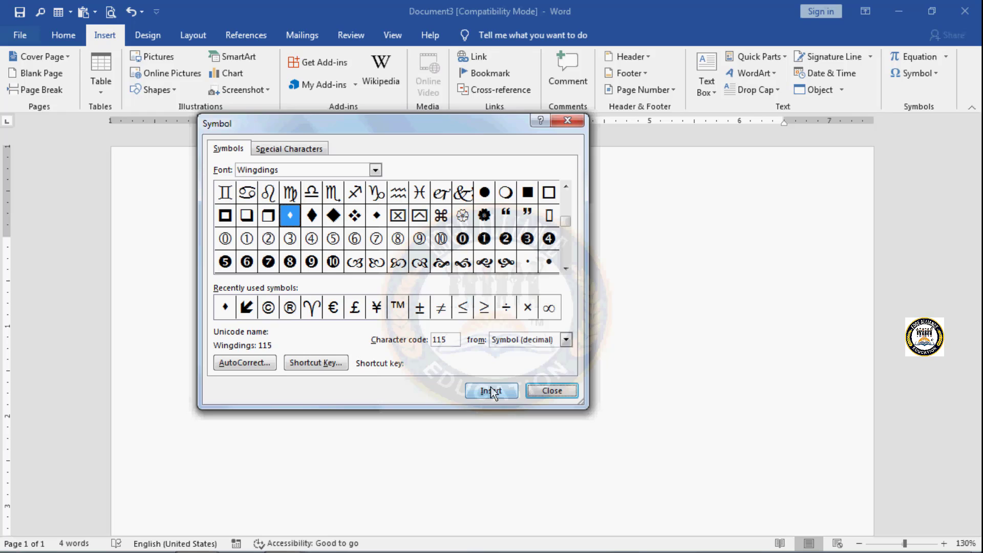
{"action": "left_click", "coordinate": [551, 390]}
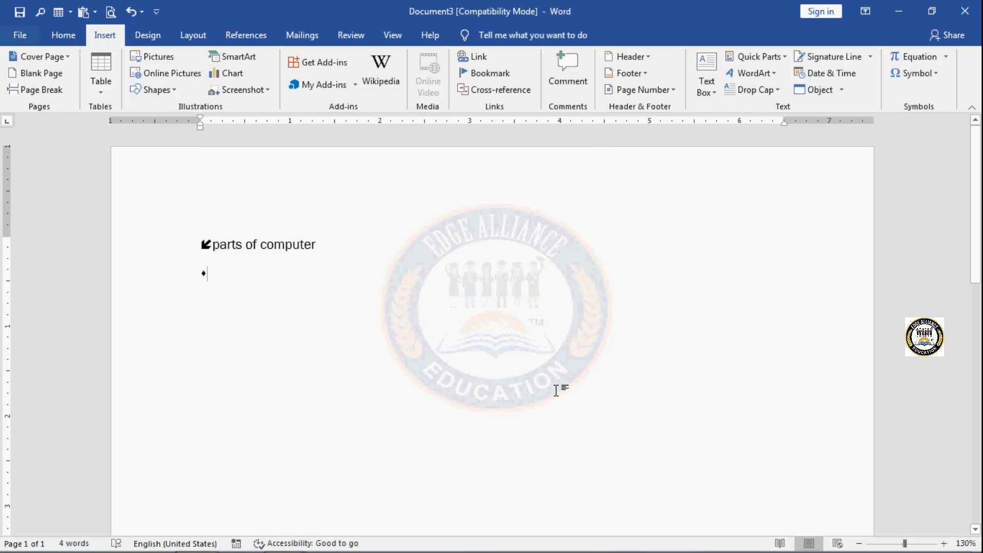
{"action": "type", "text": "mon"}
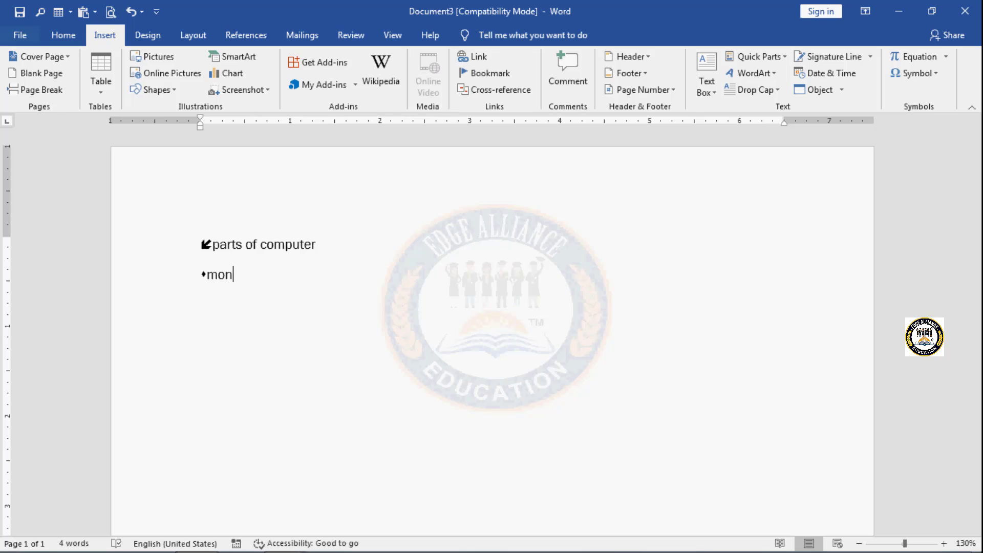
{"action": "type", "text": "itor"}
Step: Browse the characters available in the .TMC-Ong Do font among the insertable symbols
{"action": "left_click", "coordinate": [936, 76]}
{"action": "left_click", "coordinate": [933, 179]}
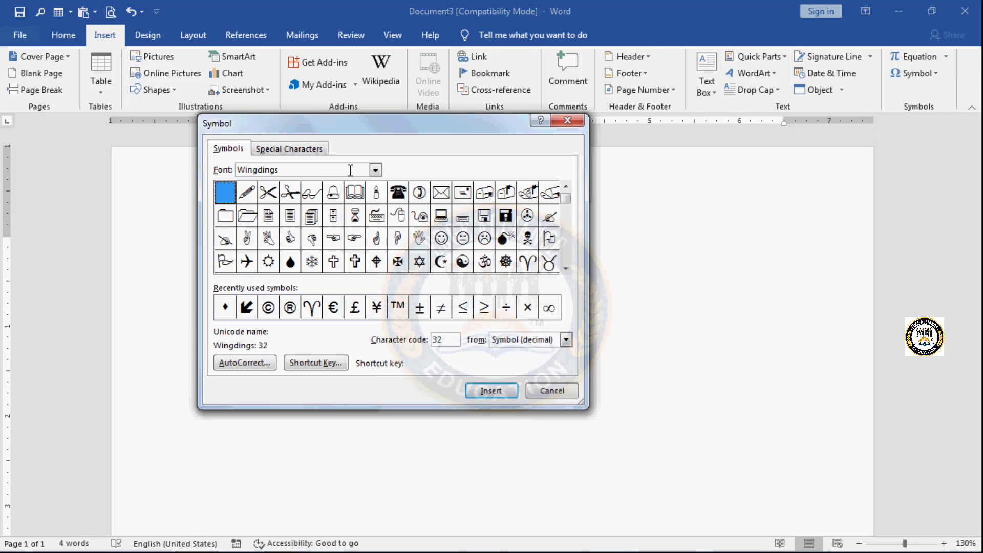
{"action": "left_click", "coordinate": [376, 169]}
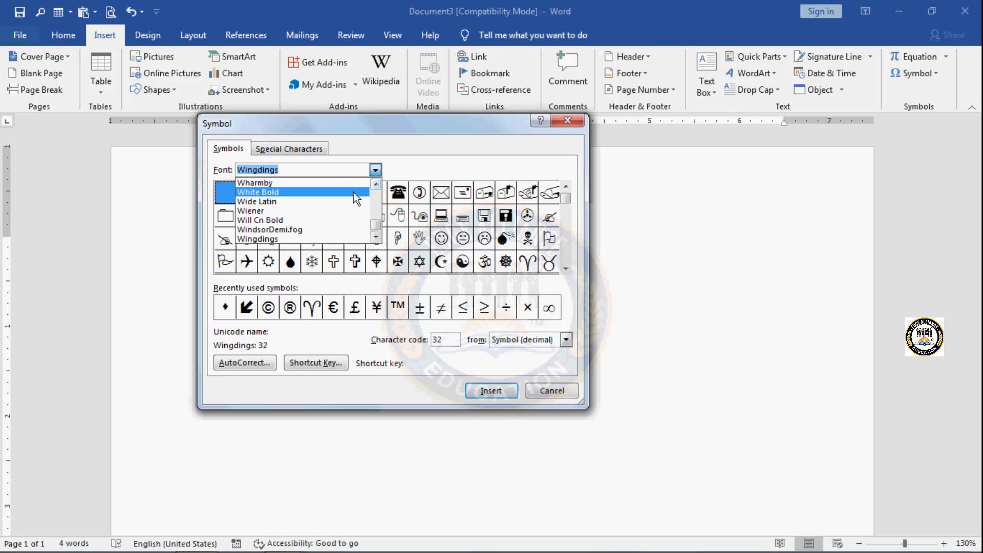
{"action": "left_click_drag", "start_coordinate": [377, 225], "coordinate": [377, 197]}
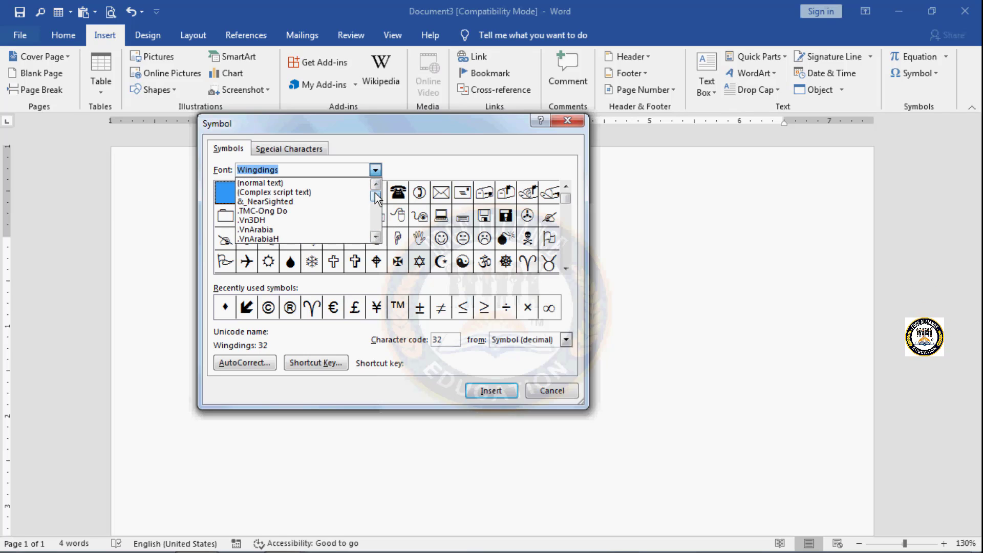
{"action": "left_click", "coordinate": [287, 208]}
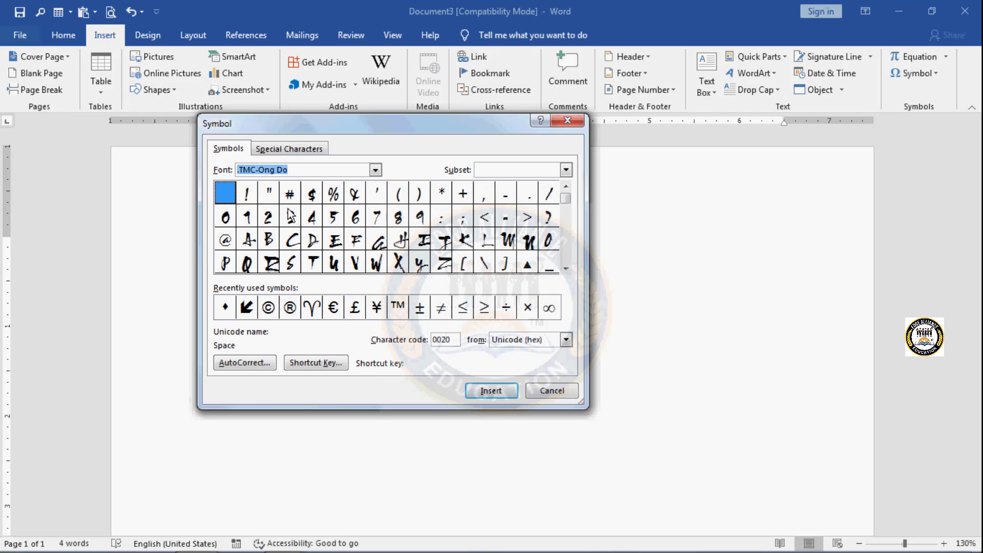
{"action": "left_click", "coordinate": [565, 203]}
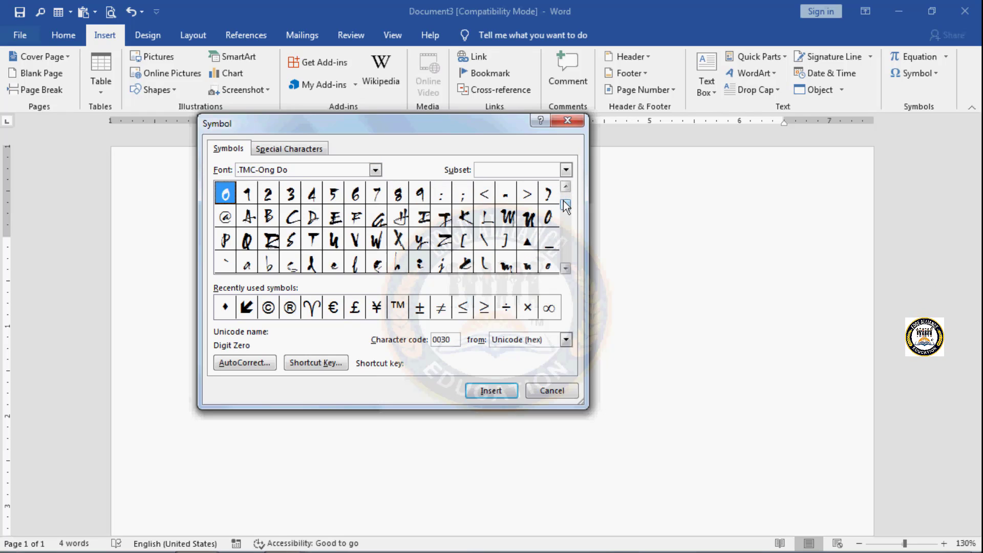
{"action": "left_click_drag", "start_coordinate": [564, 220], "coordinate": [557, 246]}
Step: Insert the .VnArabiaH font's symbol with Unicode hex character code 00E2 into the document and close the symbol chooser
{"action": "left_click", "coordinate": [378, 170]}
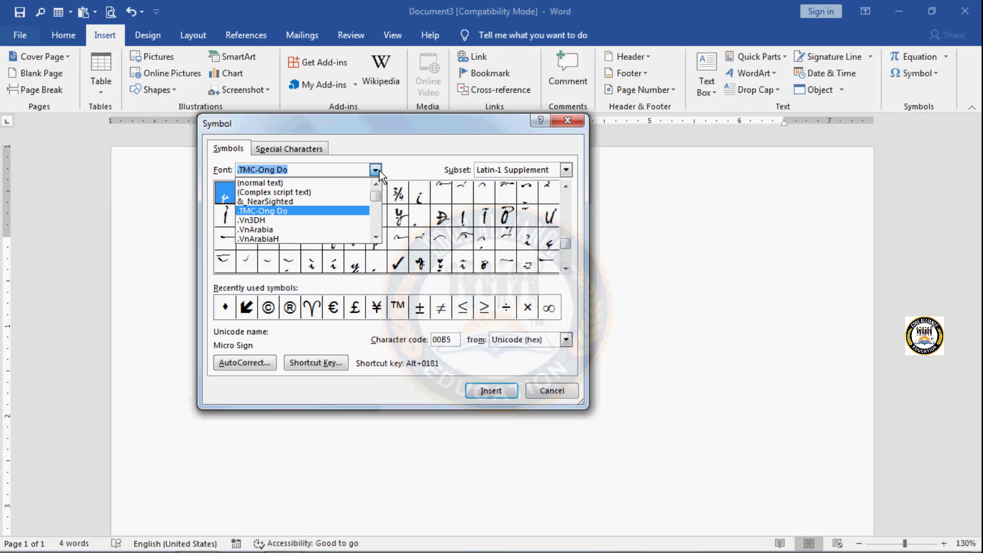
{"action": "left_click", "coordinate": [357, 238]}
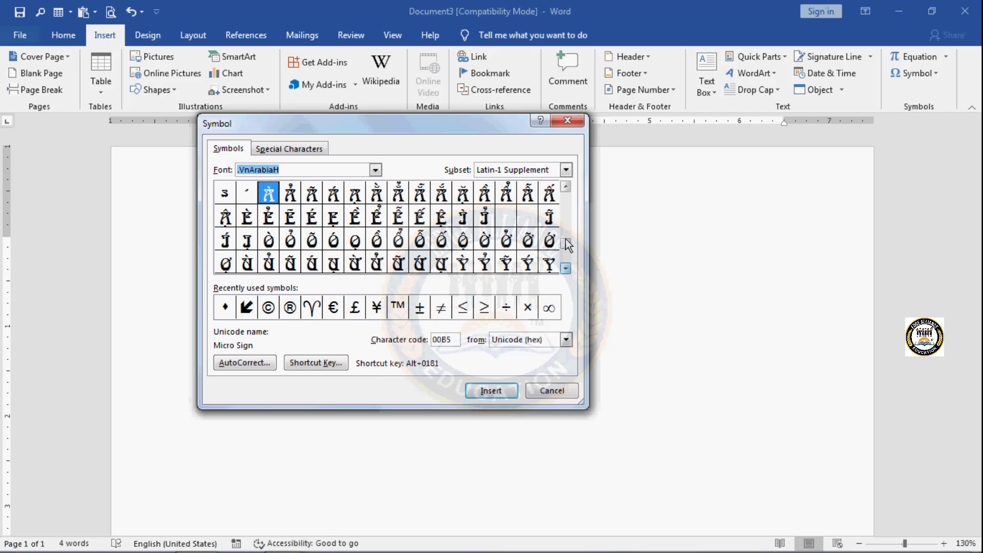
{"action": "left_click", "coordinate": [565, 188]}
{"action": "left_click", "coordinate": [565, 188]}
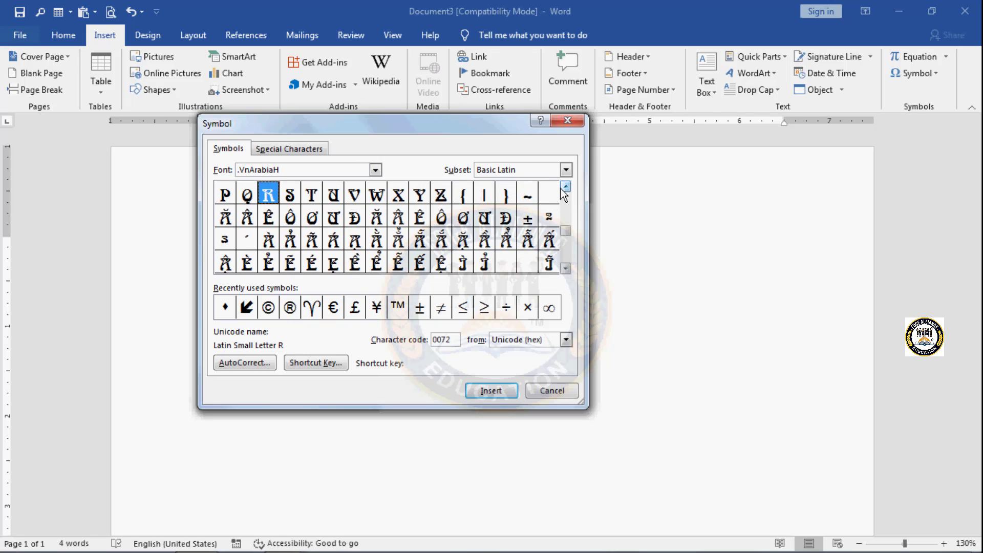
{"action": "left_click", "coordinate": [570, 270]}
{"action": "left_click", "coordinate": [570, 269]}
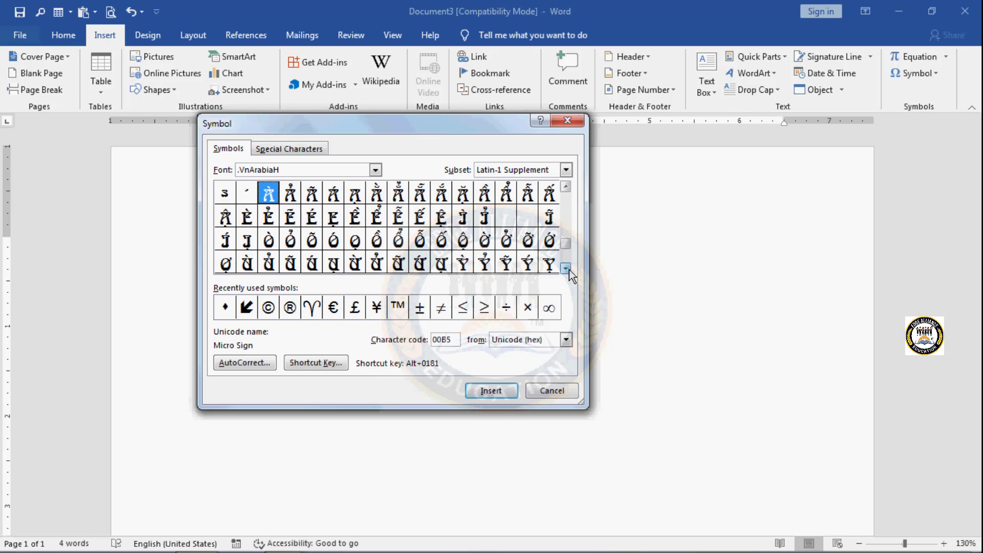
{"action": "left_click", "coordinate": [569, 269]}
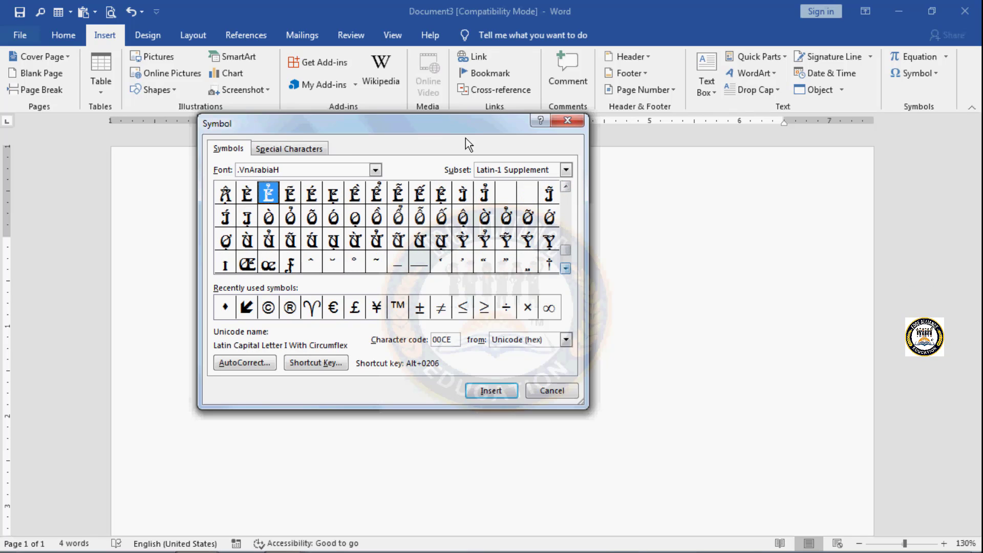
{"action": "left_click", "coordinate": [313, 218]}
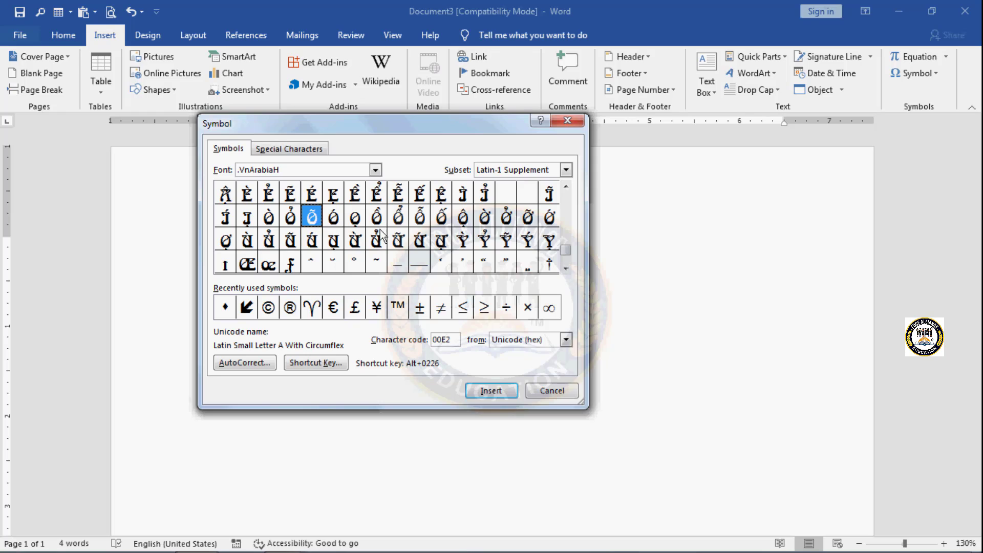
{"action": "left_click", "coordinate": [490, 395]}
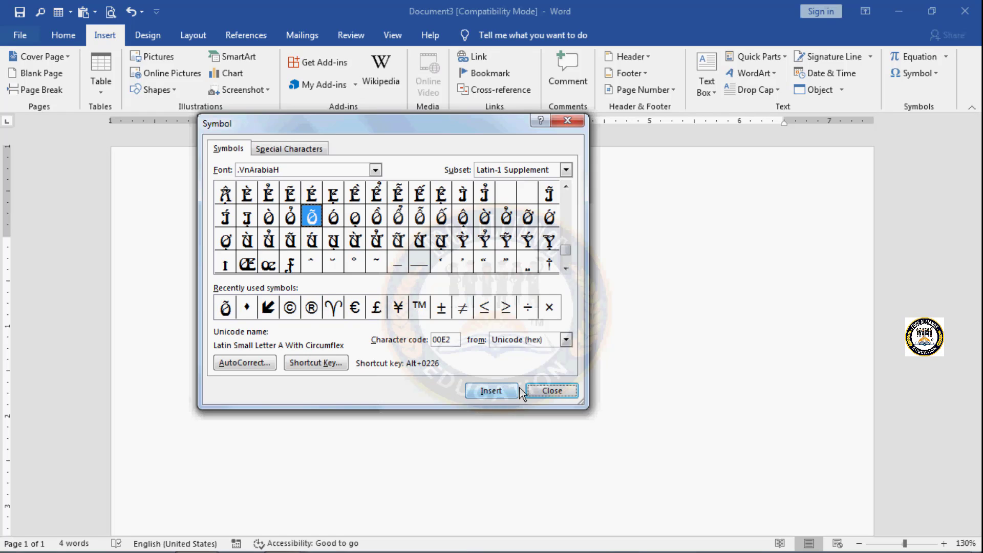
{"action": "left_click", "coordinate": [543, 391]}
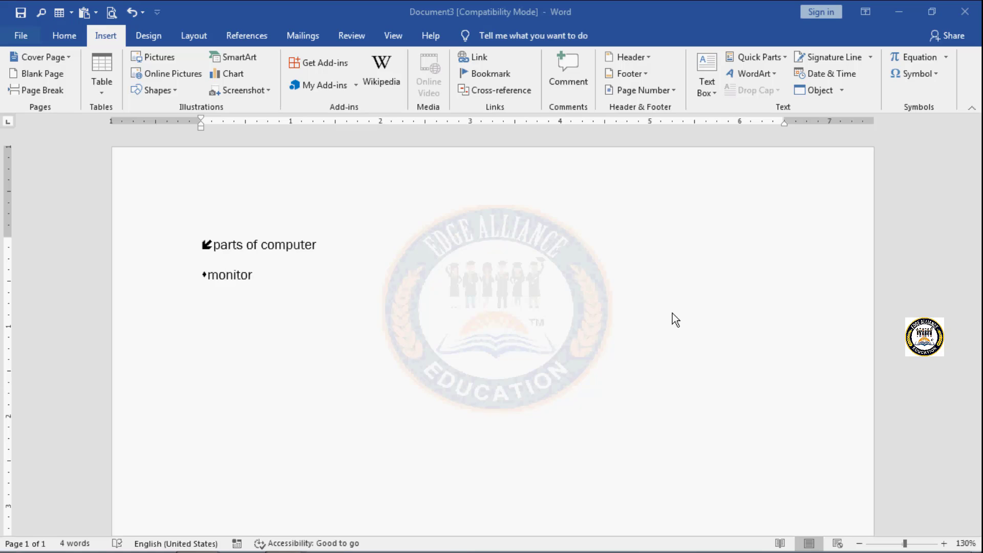
Step: Select the Wingdings outlined right-arrow symbol with character code 240 and open its keyboard shortcut customization
{"action": "left_click", "coordinate": [934, 74]}
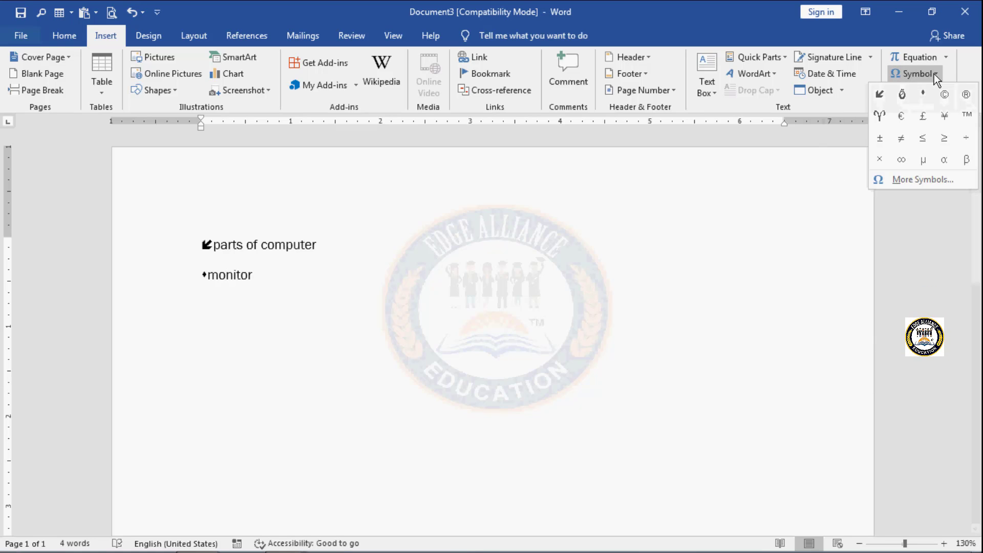
{"action": "left_click", "coordinate": [911, 179]}
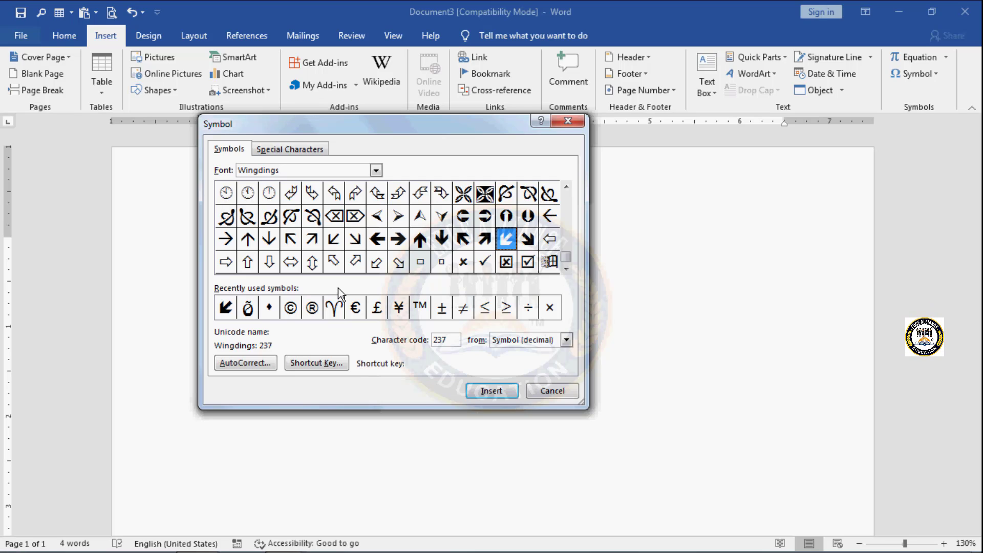
{"action": "left_click", "coordinate": [225, 263]}
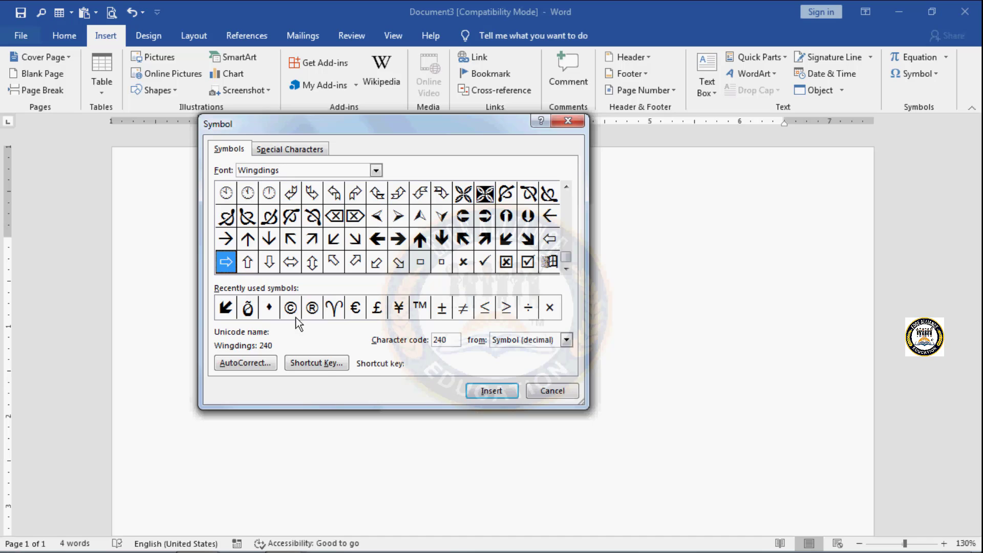
{"action": "left_click", "coordinate": [322, 362]}
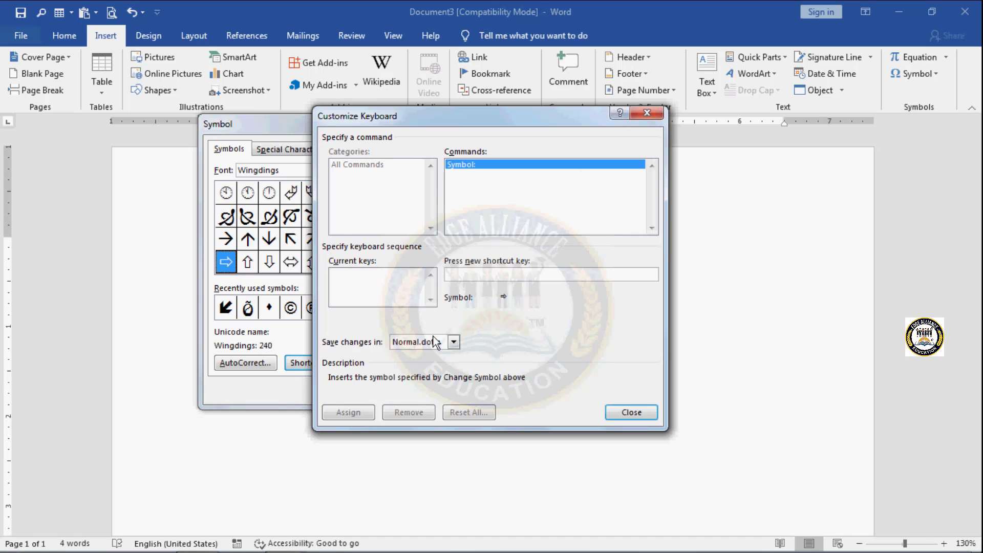
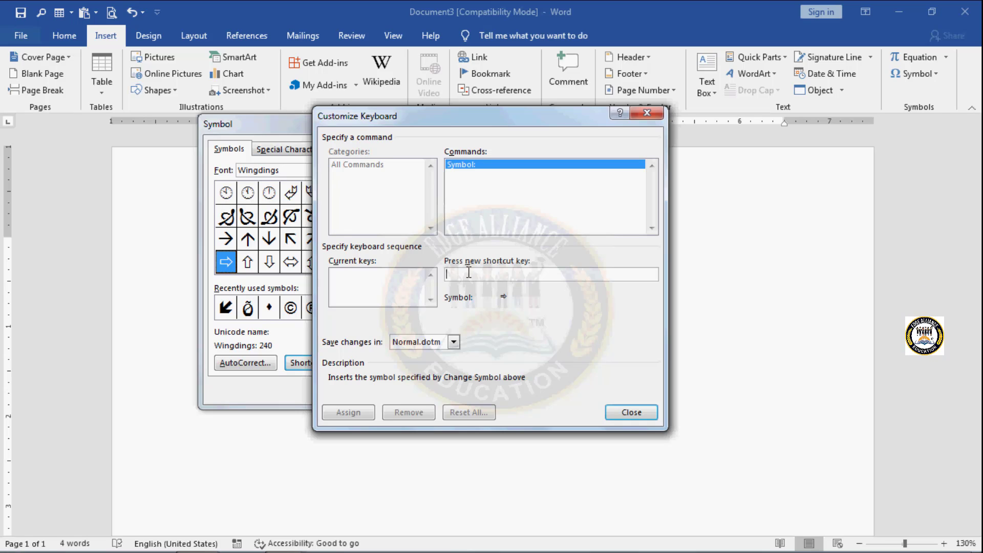
Step: Assign Alt+J as the shortcut for the Wingdings outlined right-arrow symbol, saved in Normal.dotm, and close the symbol chooser
{"action": "key", "text": "alt+j"}
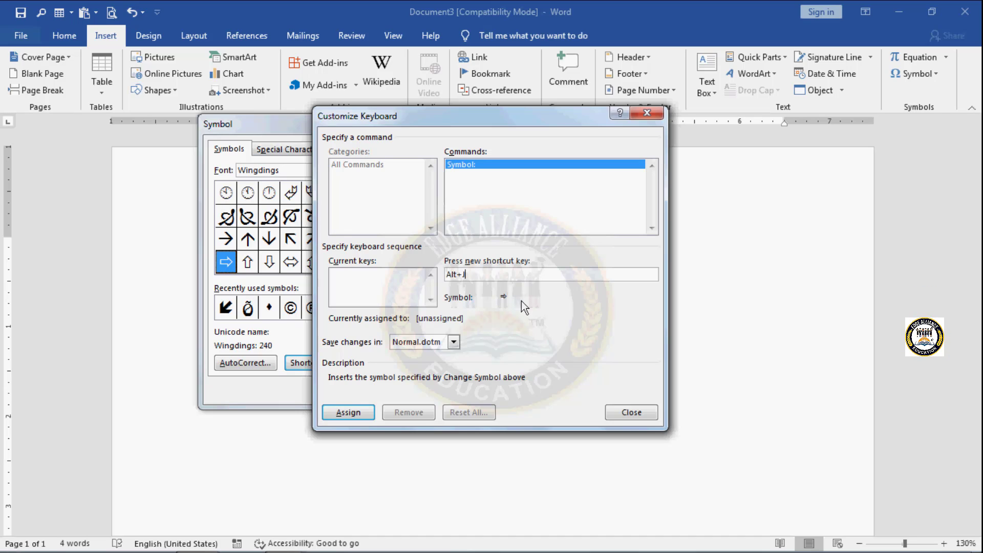
{"action": "left_click", "coordinate": [355, 414]}
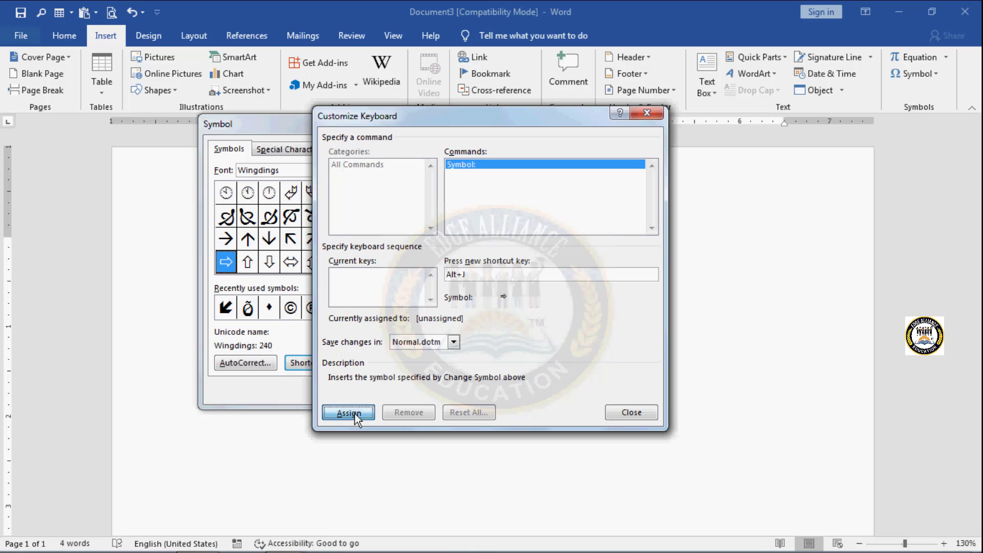
{"action": "left_click", "coordinate": [634, 413]}
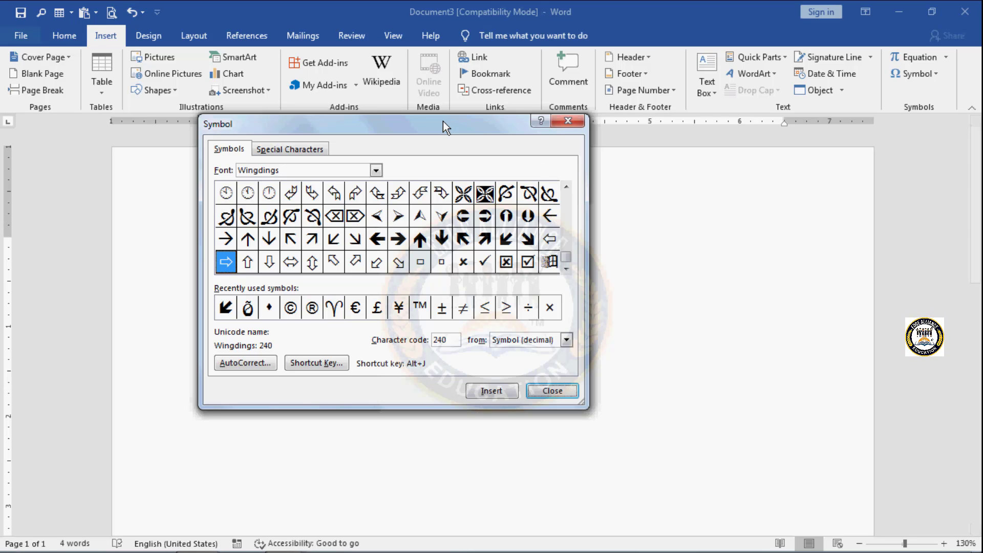
{"action": "left_click", "coordinate": [568, 121]}
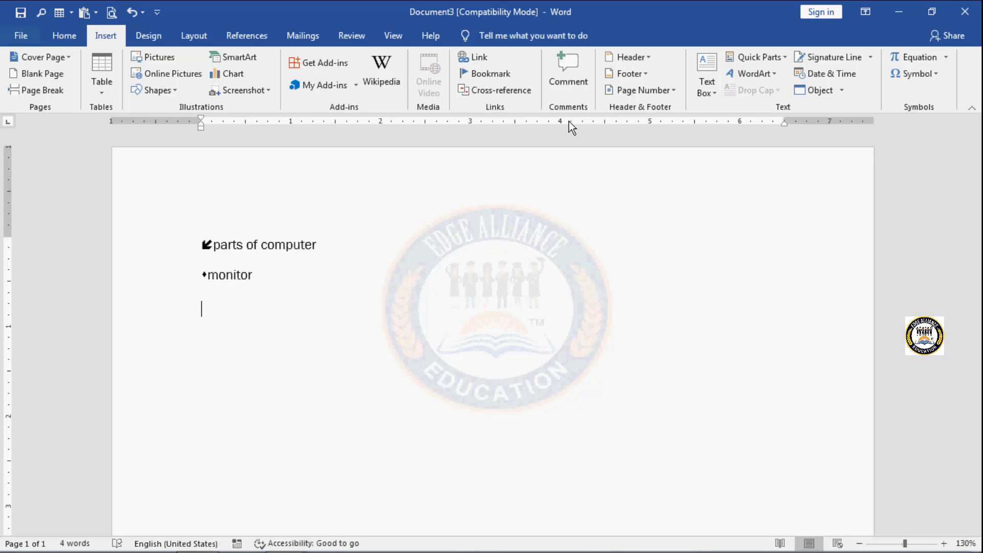
Step: Insert the outlined right arrow through its assigned shortcut with "keyboard" after it, and add another arrow on a new line
{"action": "key", "text": "alt+a"}
{"action": "type", "text": "ke"}
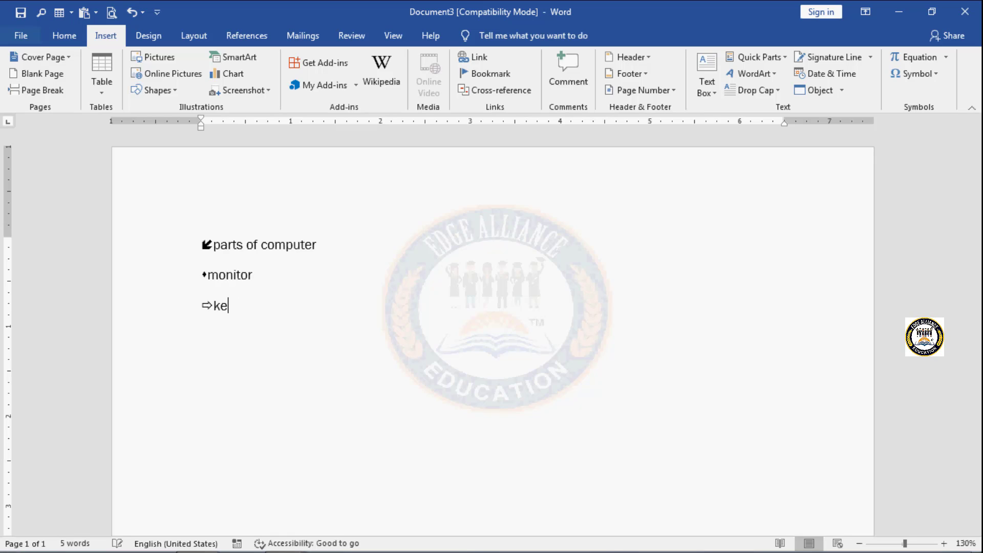
{"action": "type", "text": "yboard"}
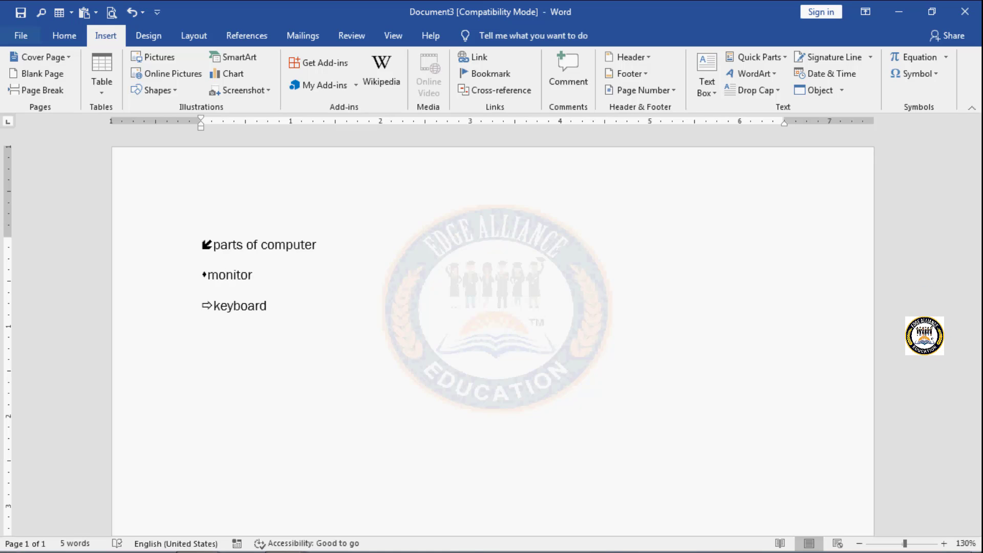
{"action": "key", "text": "Return"}
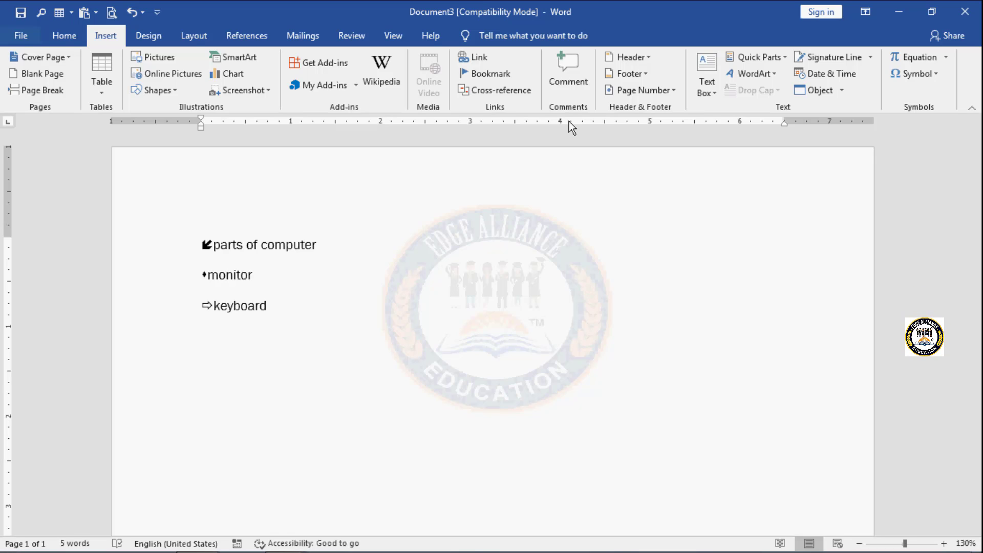
{"action": "key", "text": "alt"}
{"action": "key", "text": "4"}
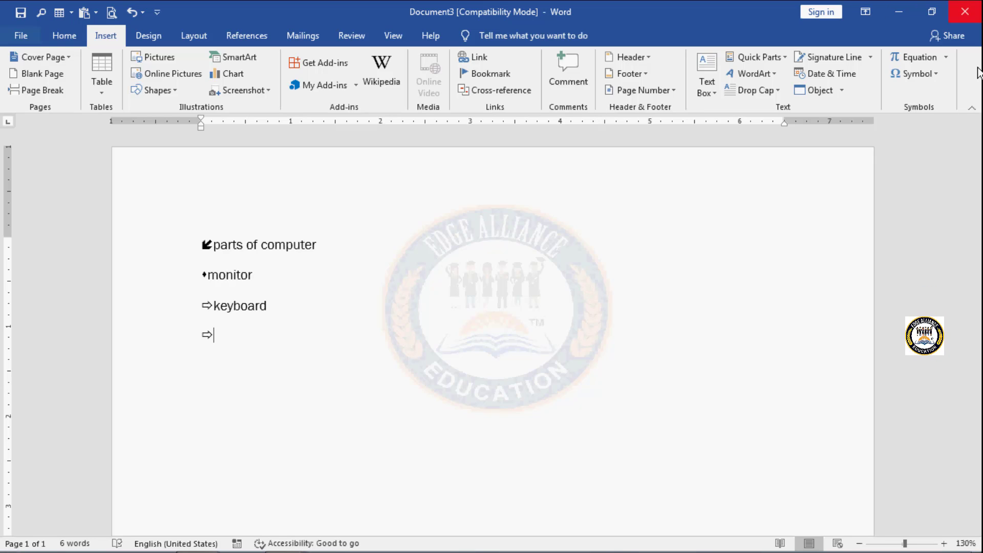
Step: Remove the Alt+J shortcut from the Wingdings outlined right-arrow symbol with character code 240 and close the symbol chooser
{"action": "left_click", "coordinate": [937, 75]}
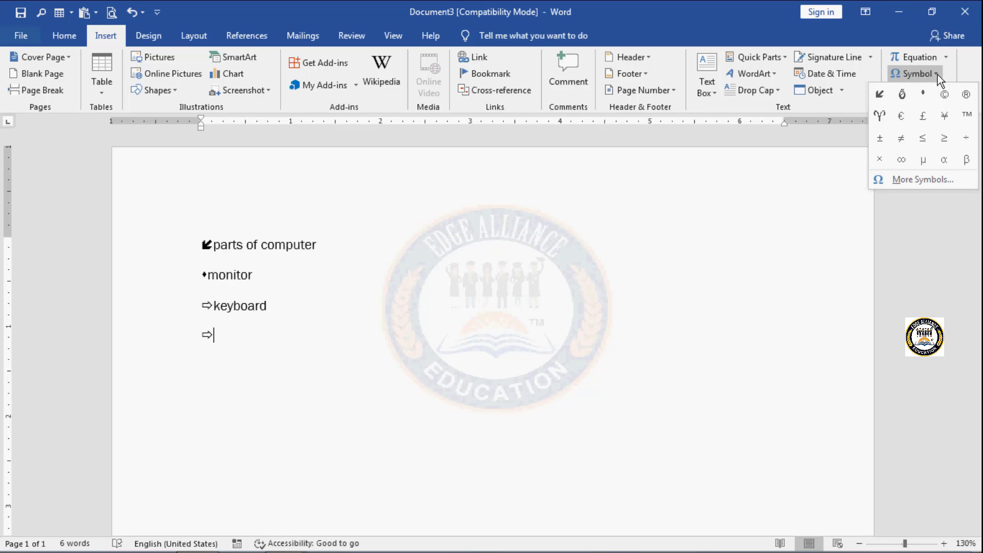
{"action": "left_click", "coordinate": [919, 179]}
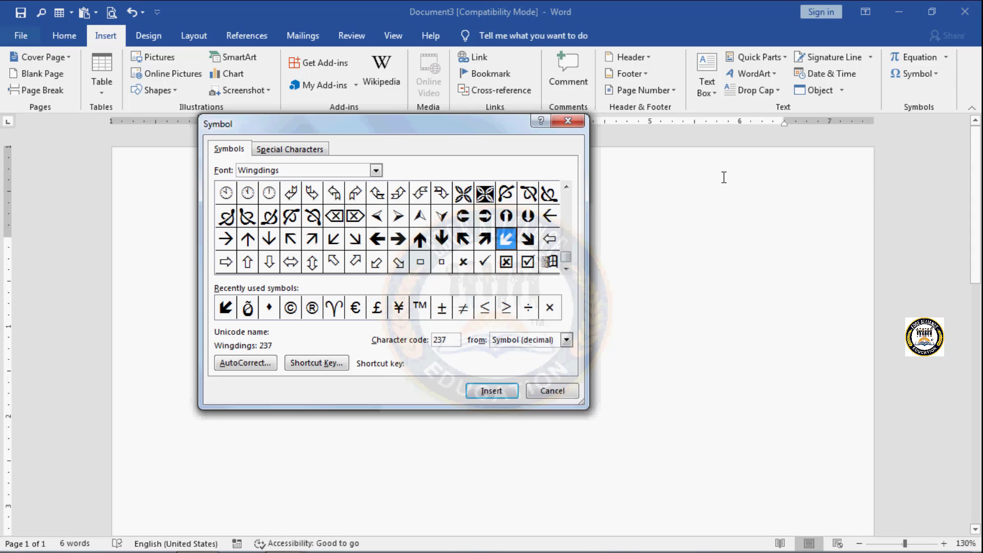
{"action": "left_click", "coordinate": [225, 263]}
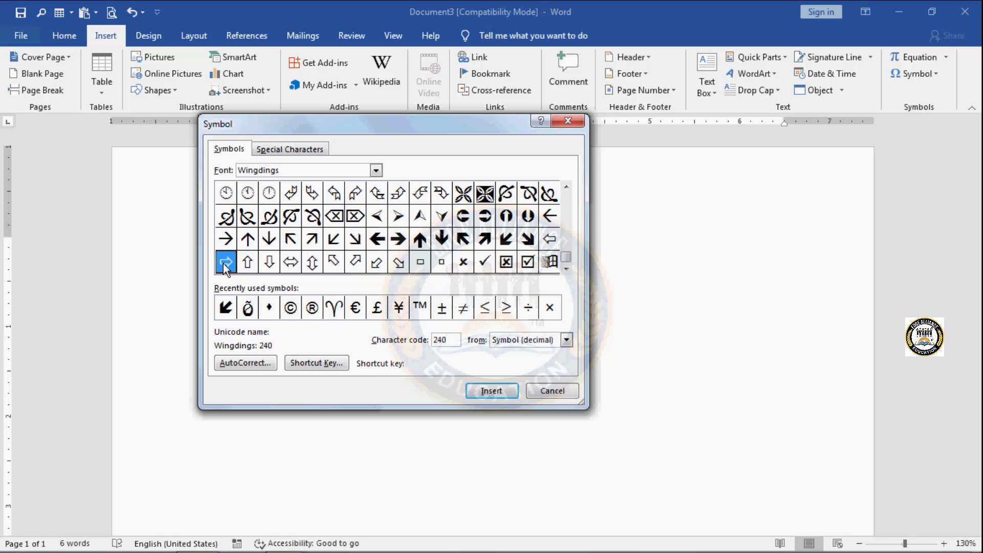
{"action": "left_click", "coordinate": [313, 362]}
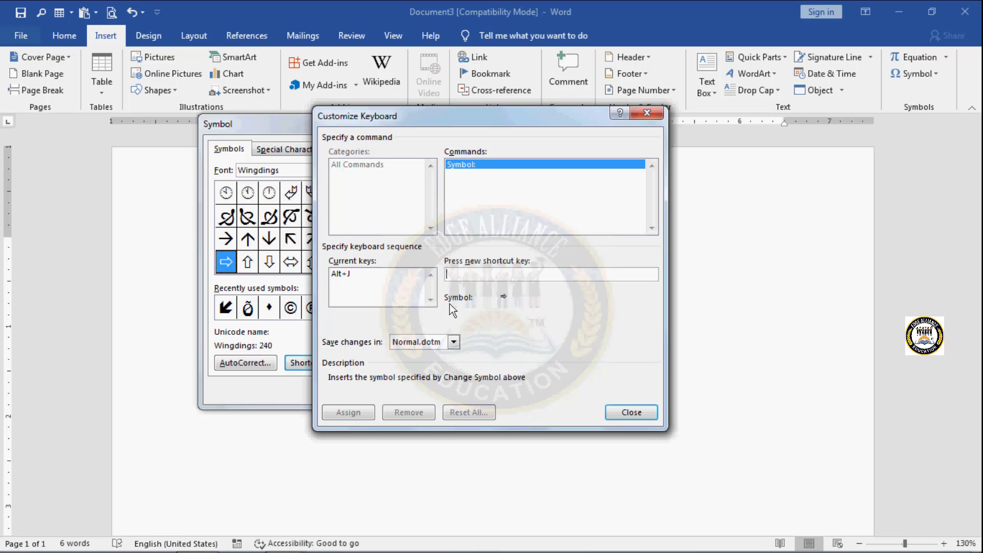
{"action": "left_click", "coordinate": [347, 274]}
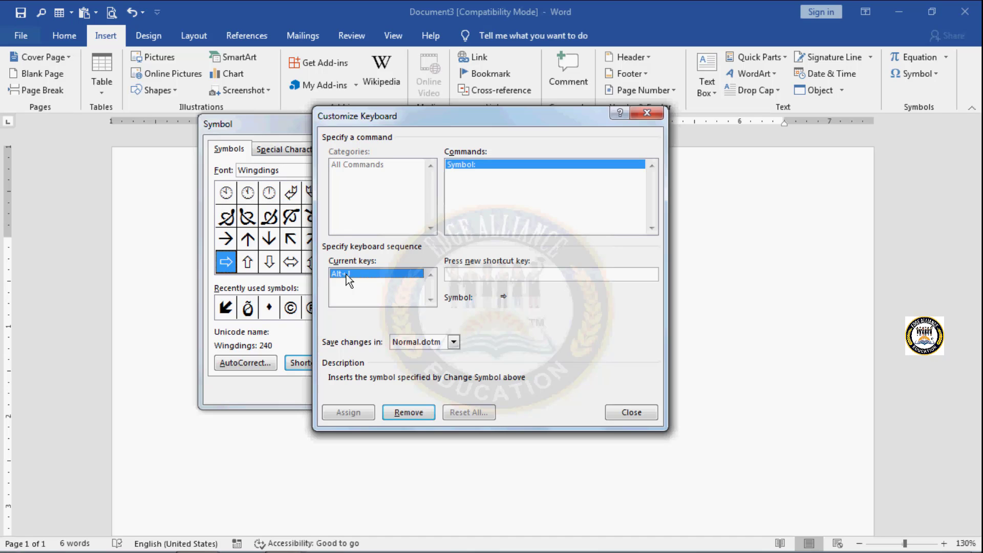
{"action": "left_click", "coordinate": [406, 413]}
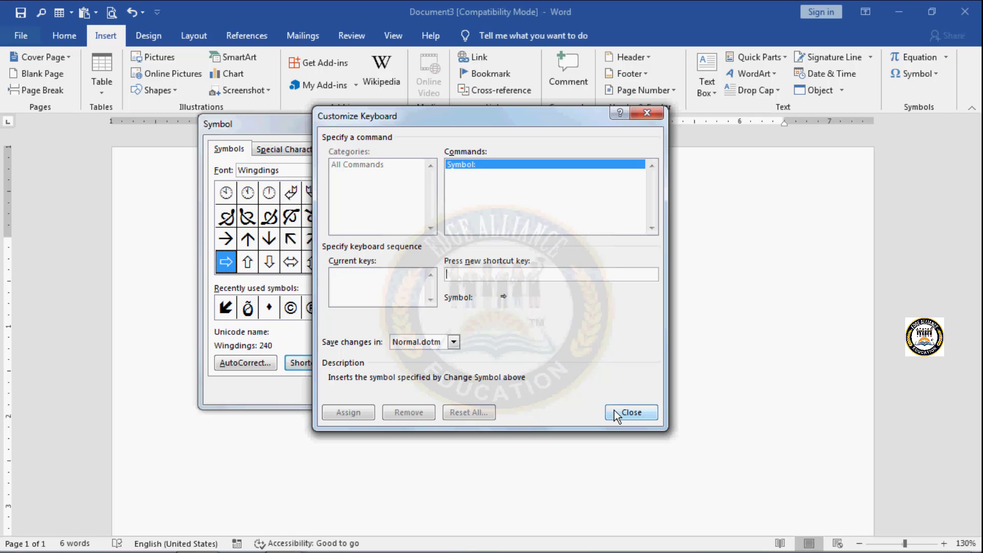
{"action": "left_click", "coordinate": [635, 411]}
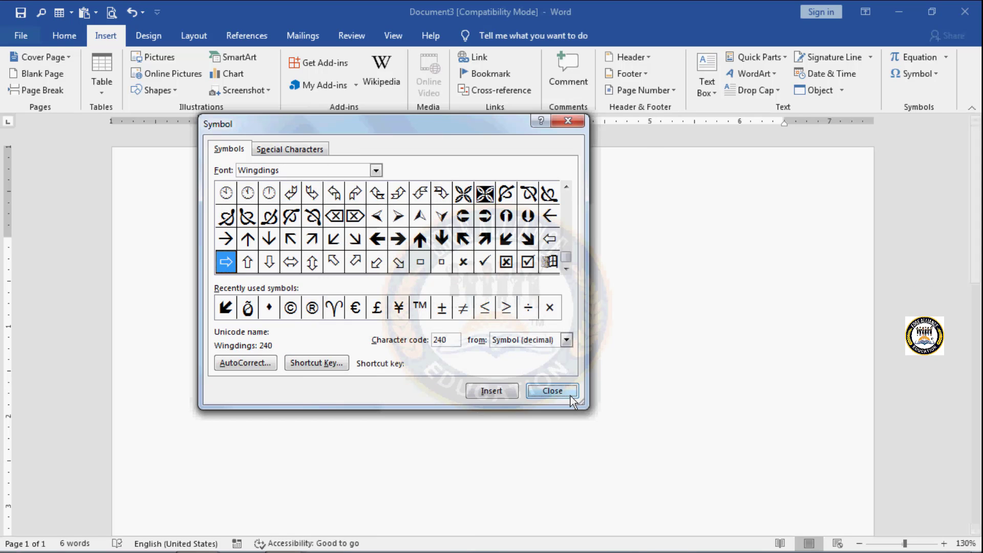
{"action": "left_click", "coordinate": [553, 391]}
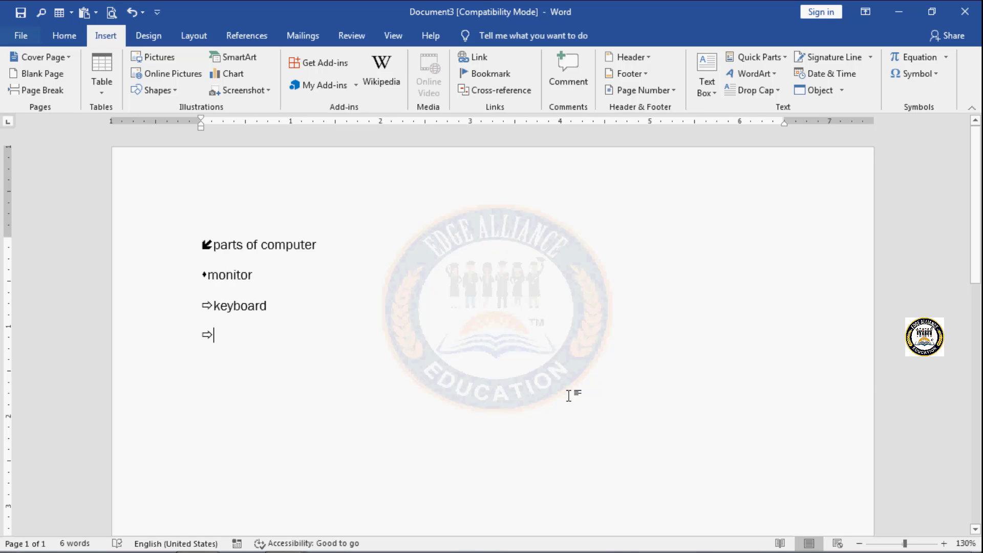
Step: Start a new line and, through the symbol chooser, add a plain-text AutoCorrect entry that replaces "cmp" with "computer"
{"action": "key", "text": "Return"}
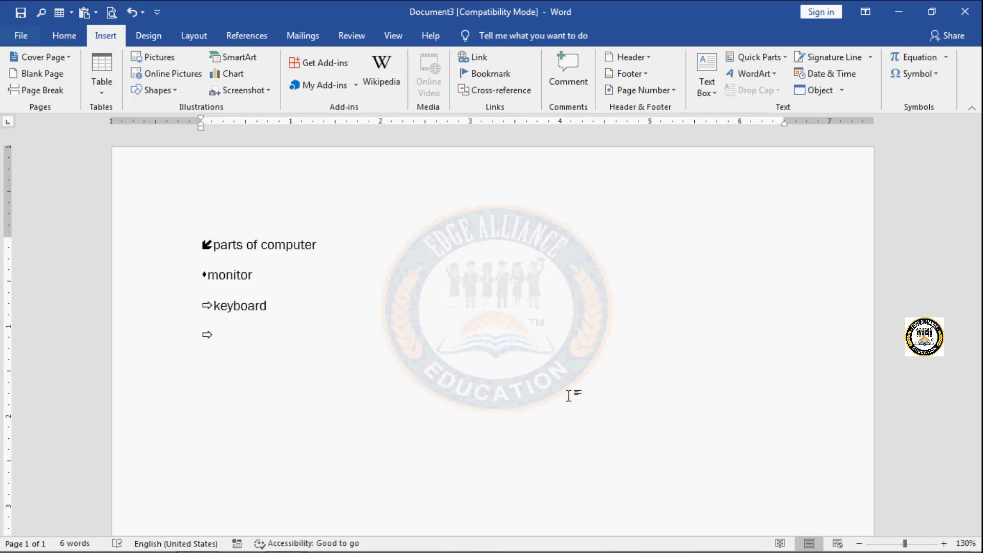
{"action": "left_click", "coordinate": [940, 75]}
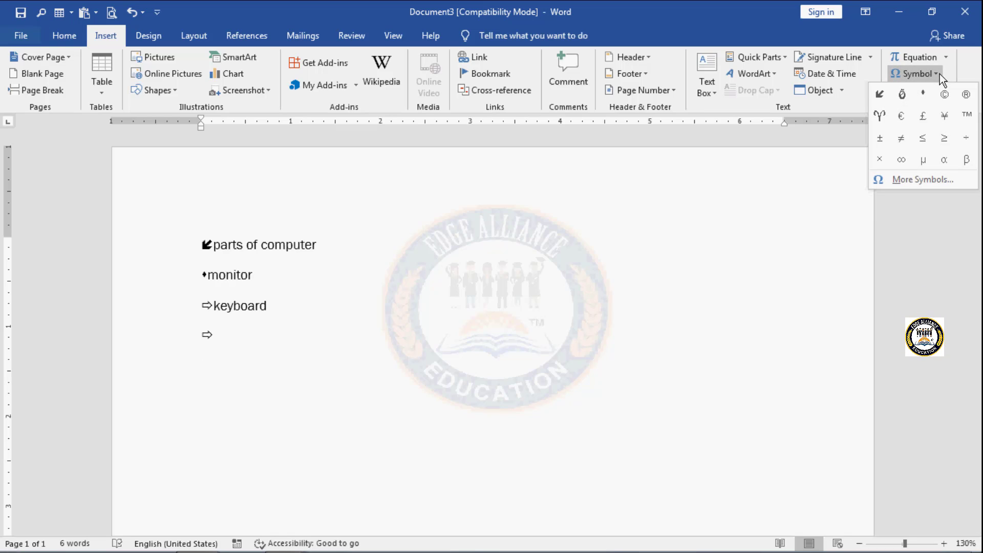
{"action": "left_click", "coordinate": [902, 181]}
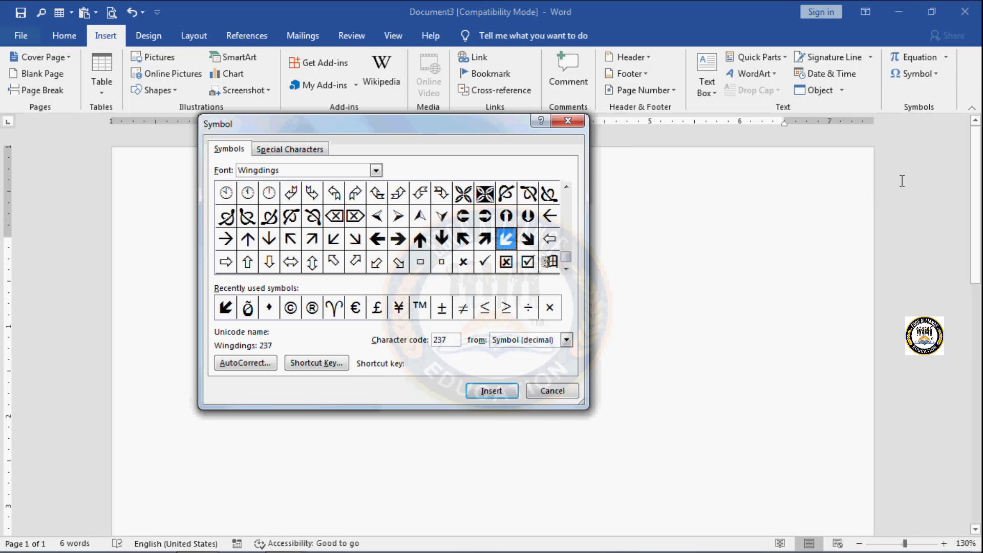
{"action": "left_click", "coordinate": [254, 362]}
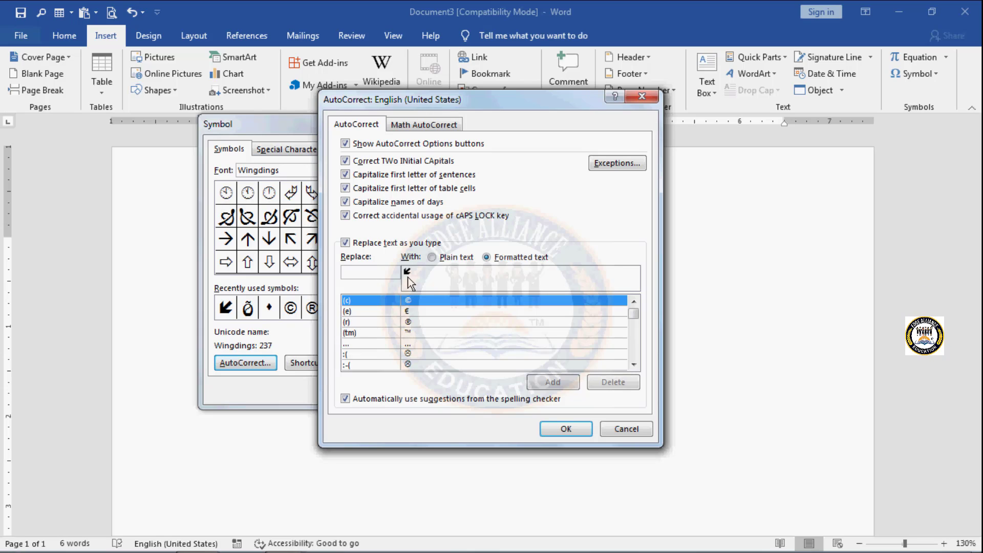
{"action": "left_click", "coordinate": [433, 257]}
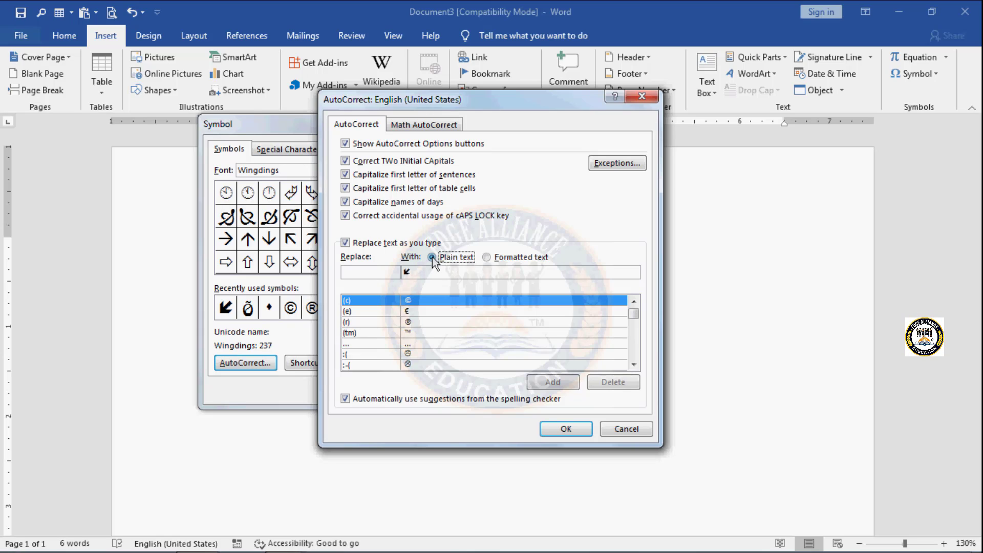
{"action": "left_click", "coordinate": [367, 270]}
{"action": "type", "text": "cmp"}
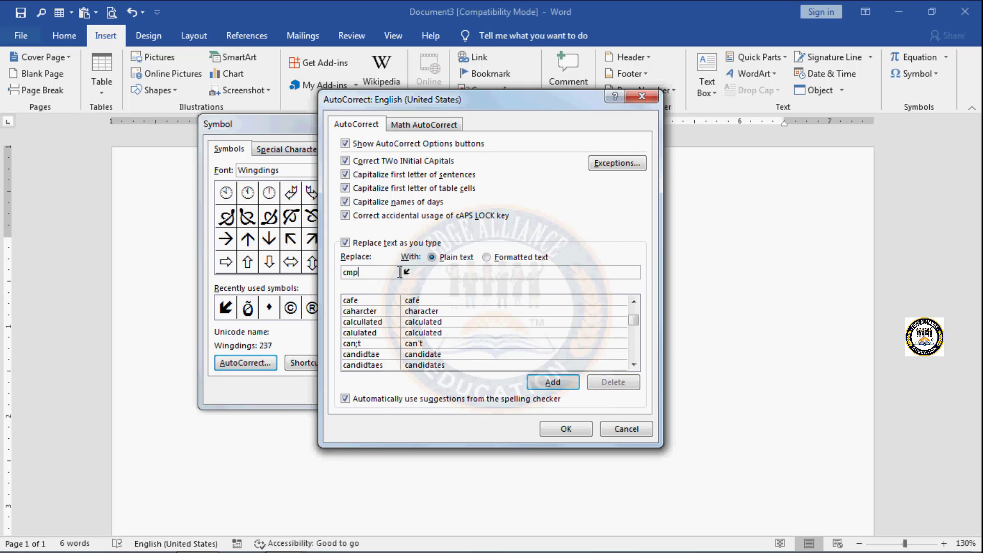
{"action": "left_click_drag", "start_coordinate": [424, 277], "coordinate": [385, 266]}
{"action": "type", "text": "com"}
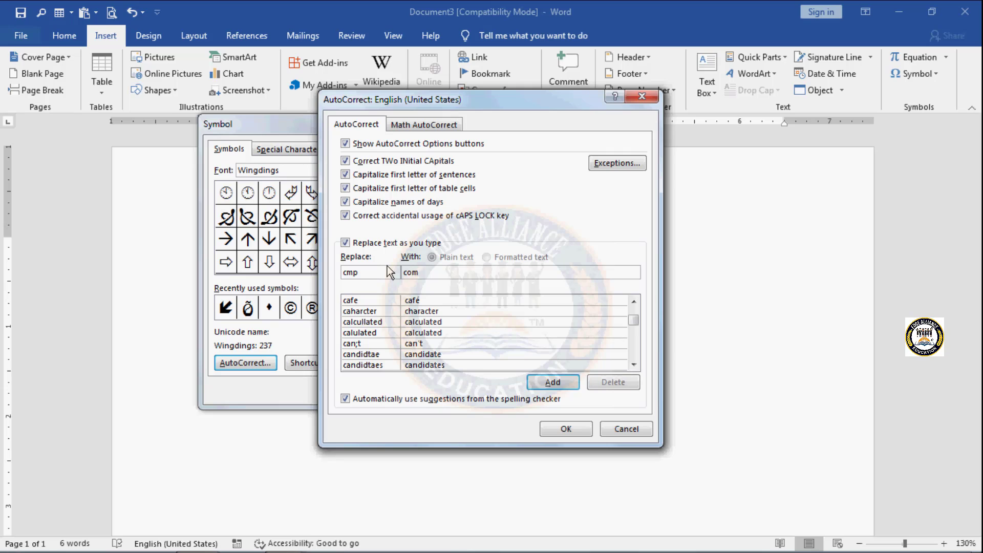
{"action": "type", "text": "puter"}
{"action": "left_click", "coordinate": [544, 381]}
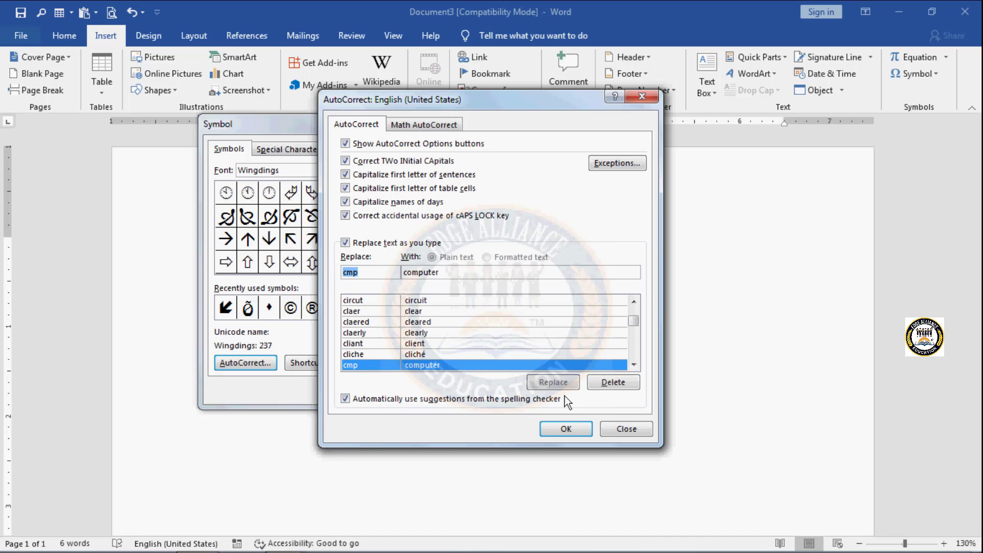
{"action": "left_click", "coordinate": [568, 427]}
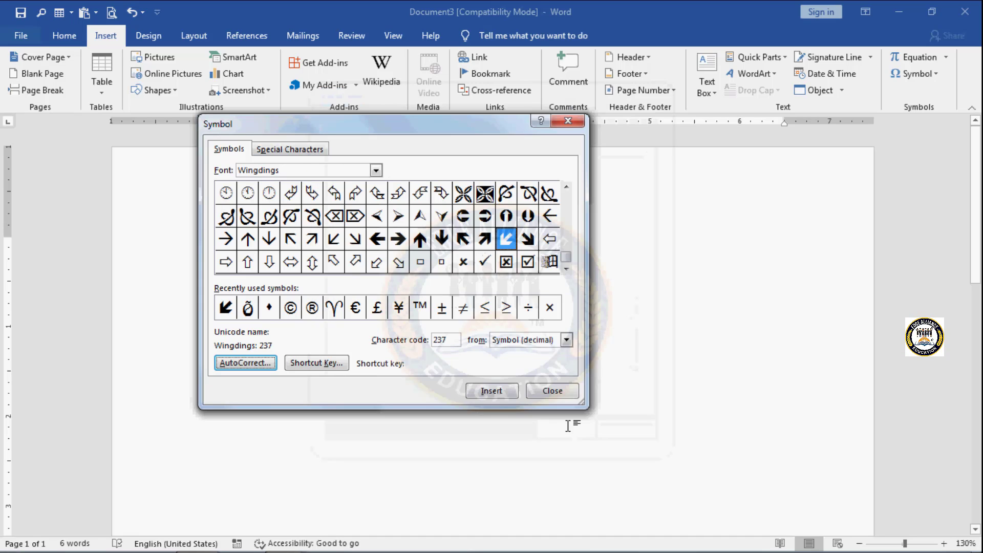
{"action": "left_click", "coordinate": [571, 397]}
Step: Test the AutoCorrect entry by writing "cmp" on two consecutive lines below the arrow
{"action": "type", "text": "c"}
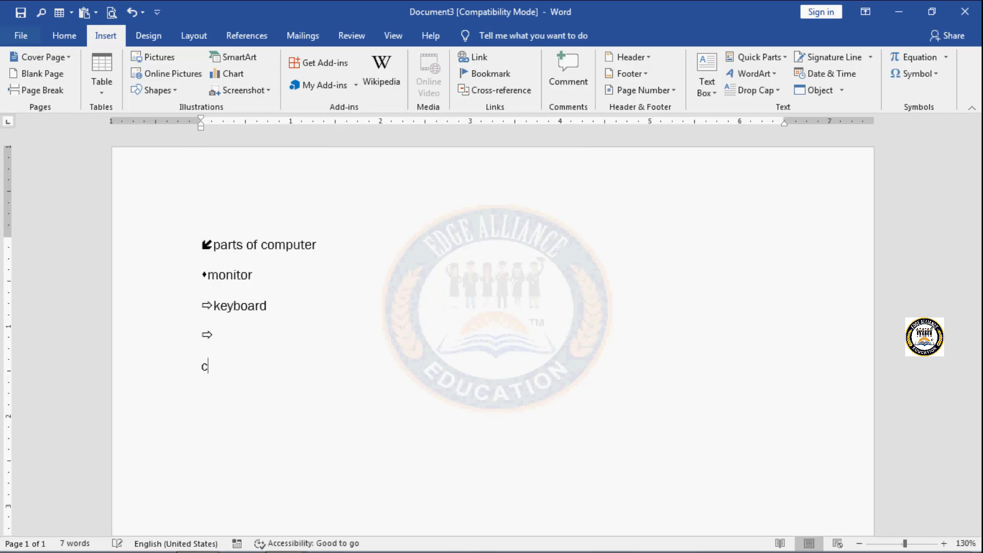
{"action": "type", "text": "mputer"}
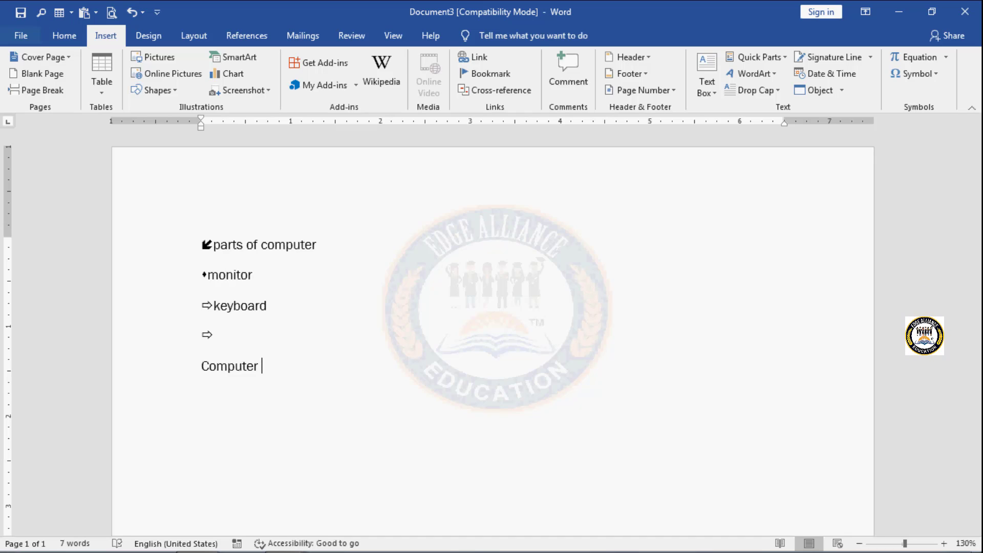
{"action": "key", "text": "Return"}
{"action": "type", "text": "cmp"}
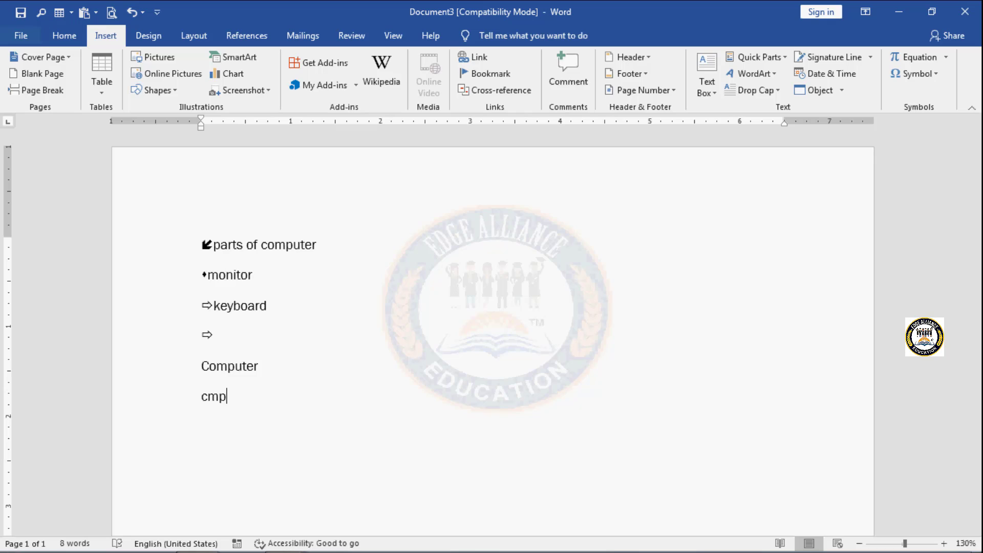
{"action": "key", "text": "Return"}
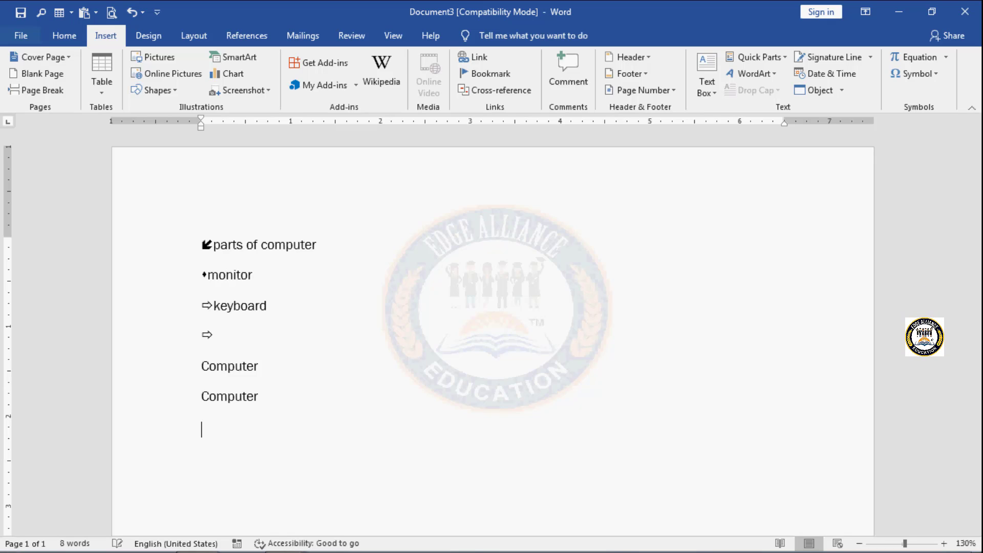